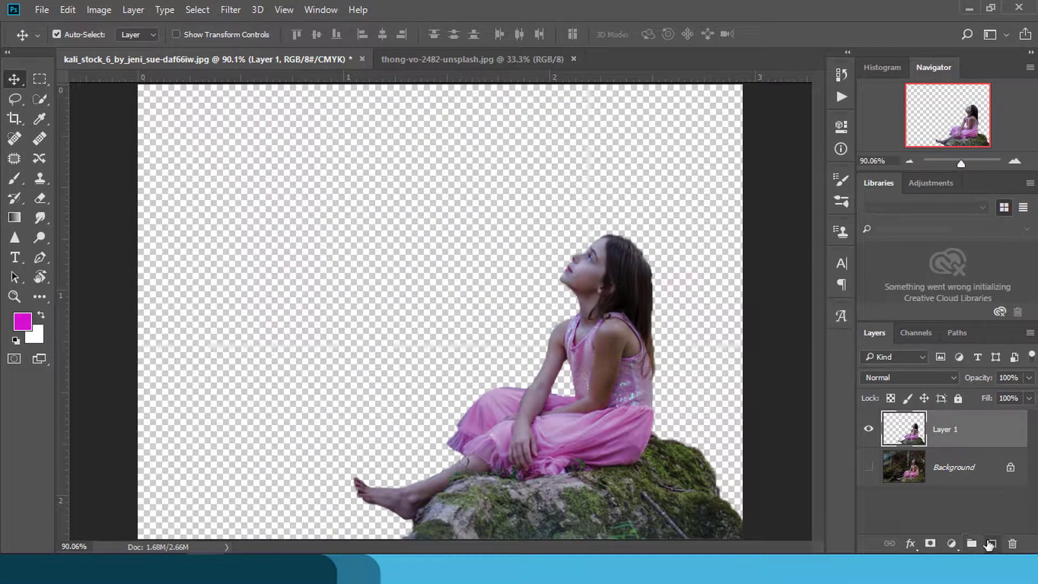
# Add a new layer clipped to Layer 1, filled with 50% gray and blended as Overlay.
pyautogui.click(990, 544)
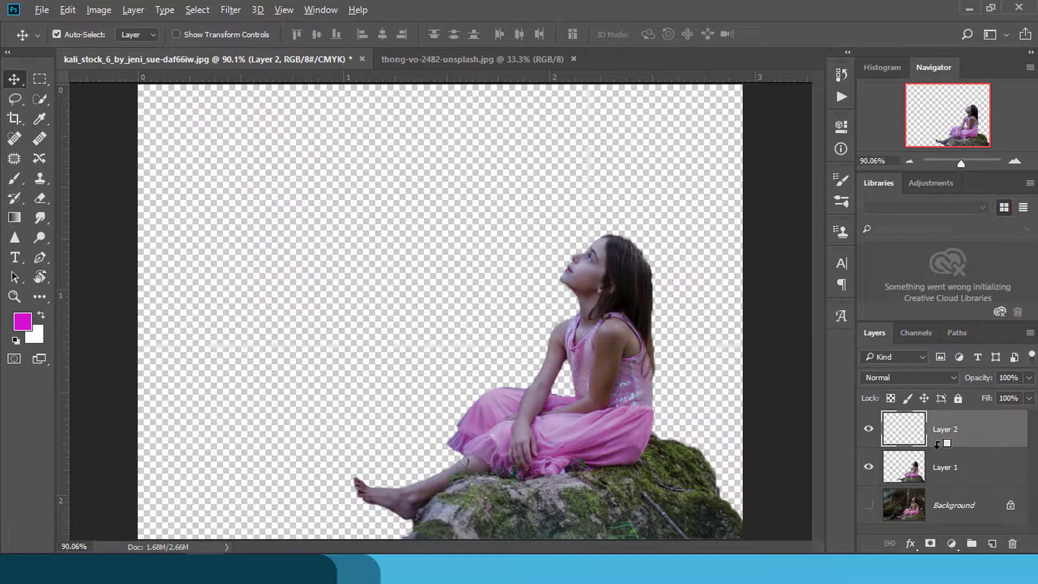
pyautogui.keyDown('alt'); pyautogui.click(939, 444); pyautogui.keyUp('alt')
pyautogui.hotkey('shift', 'F5')
pyautogui.press('Return')
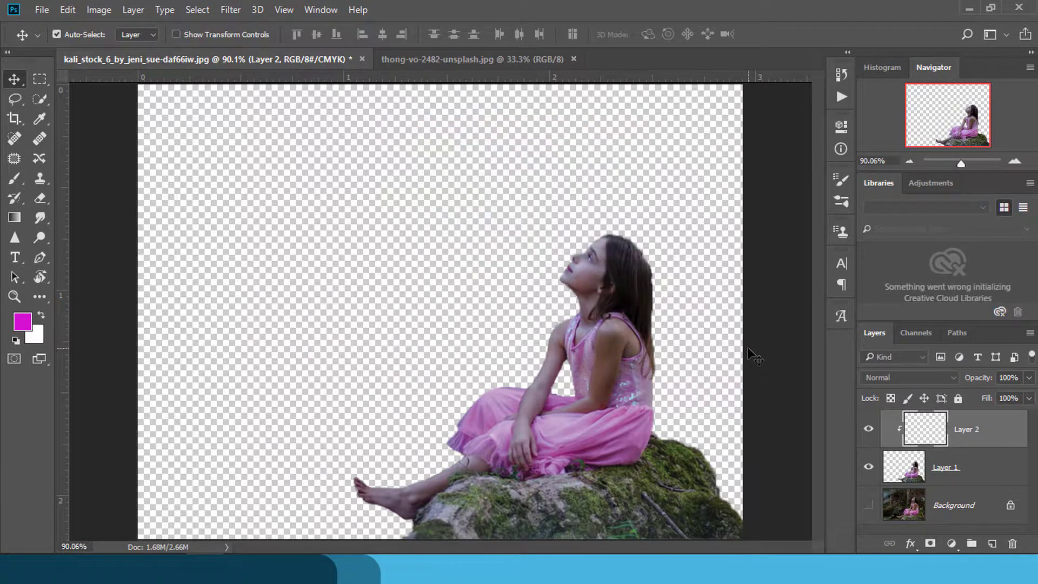
pyautogui.click(874, 378)
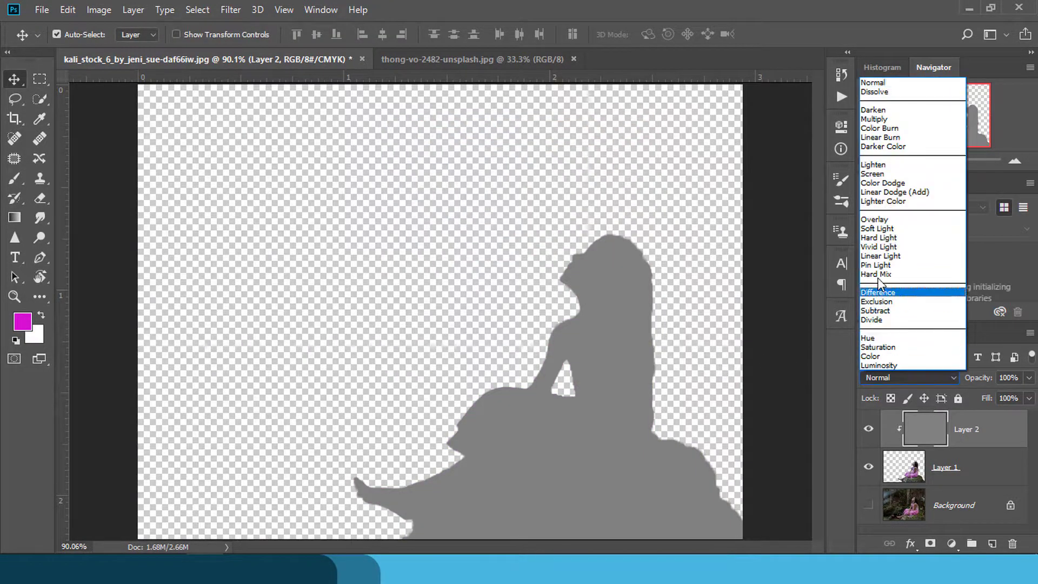
pyautogui.click(874, 219)
# Copy the city bokeh photo into the girl's document as Layer 3, placed below Layer 1.
pyautogui.click(440, 59)
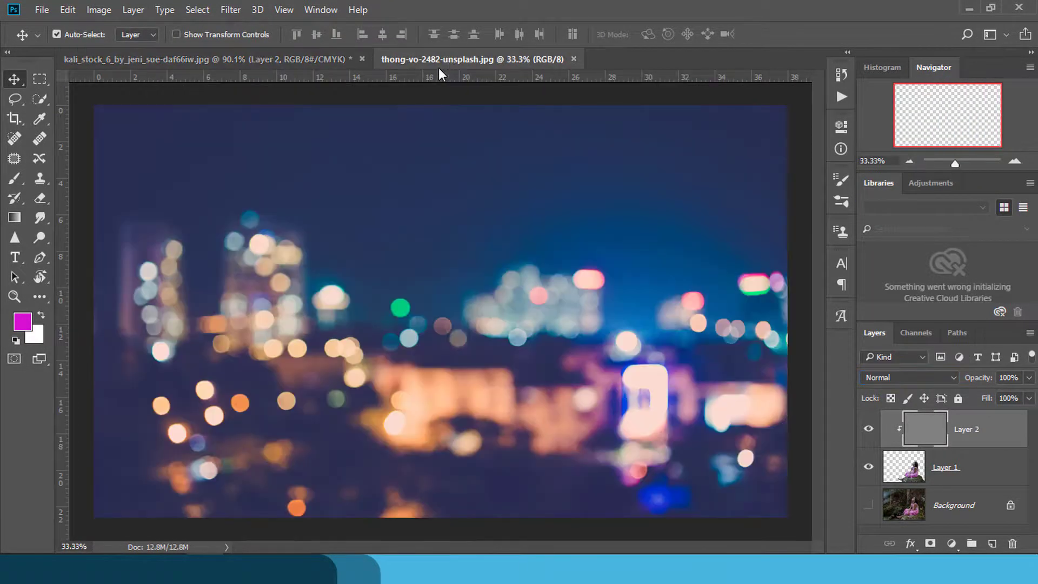
pyautogui.moveTo(342, 157); pyautogui.dragTo(375, 294)
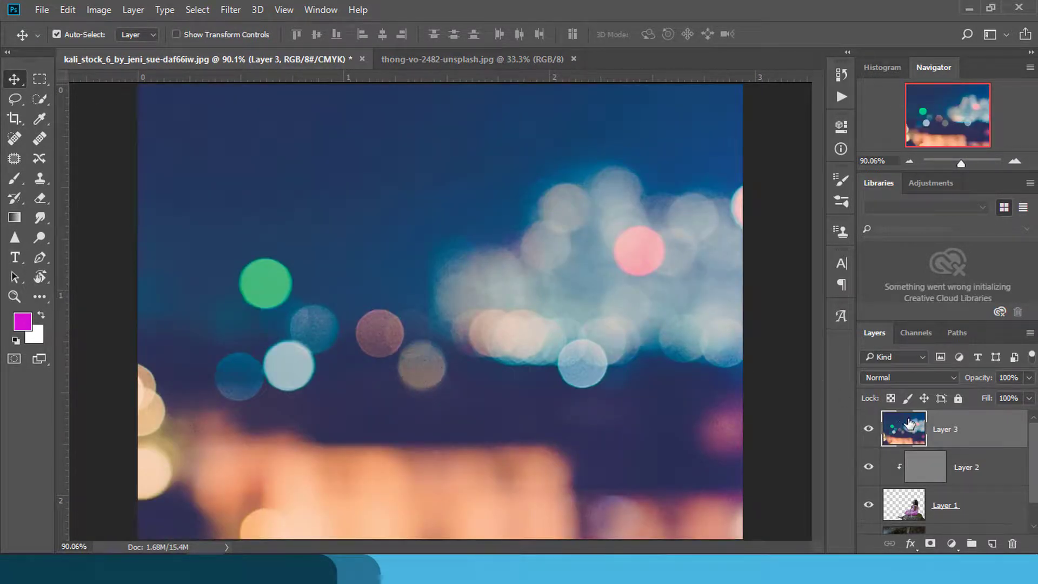
pyautogui.moveTo(910, 425); pyautogui.dragTo(919, 491)
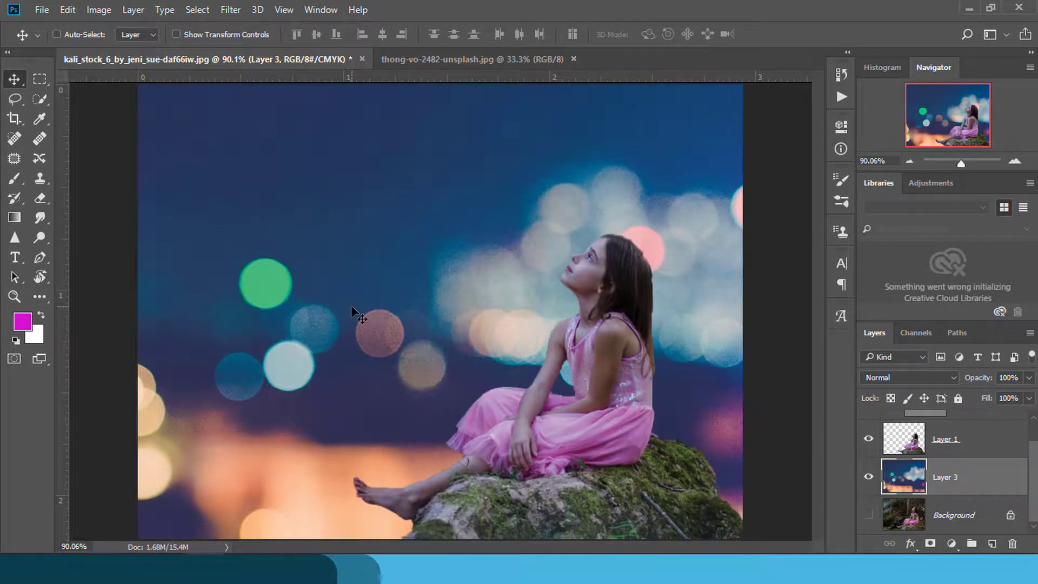
pyautogui.hotkey('ctrl', 't')
pyautogui.hotkey('ctrl', '0')
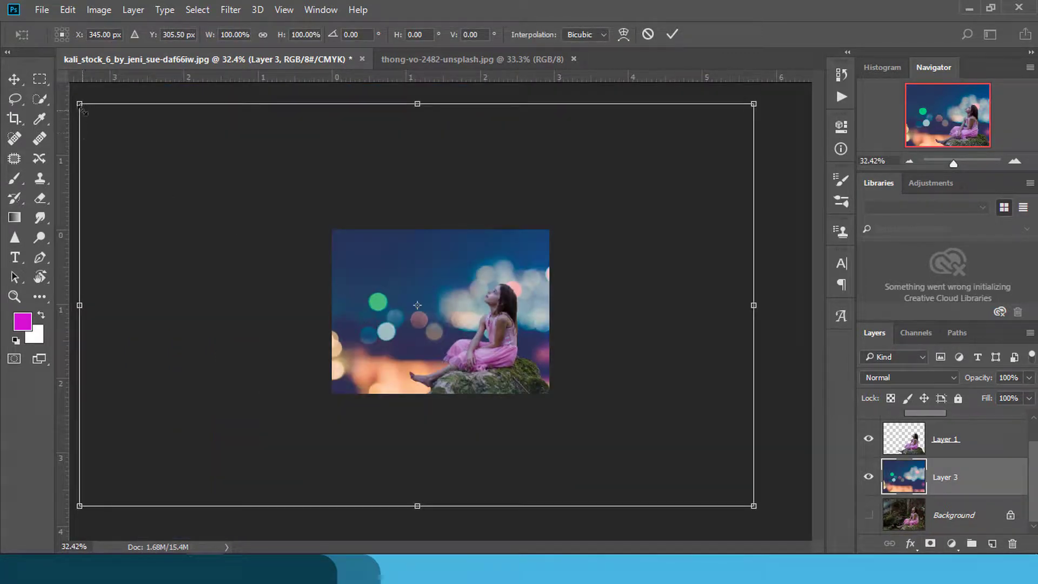
# Scale bokeh Layer 3 to about 63% by 67%, shift it right, and commit.
pyautogui.moveTo(80, 104); pyautogui.dragTo(370, 266)
pyautogui.moveTo(413, 302)
pyautogui.mouseDown()
pyautogui.moveTo(321, 249)
pyautogui.moveTo(335, 269)
pyautogui.mouseUp()
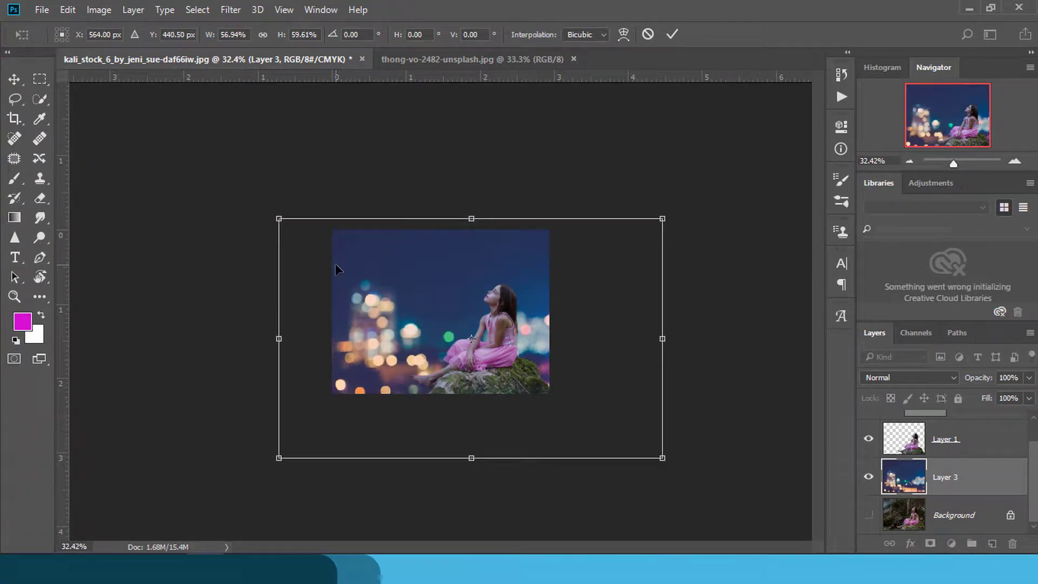
pyautogui.moveTo(279, 218)
pyautogui.mouseDown()
pyautogui.moveTo(254, 206)
pyautogui.moveTo(315, 242)
pyautogui.mouseUp()
pyautogui.moveTo(383, 315); pyautogui.dragTo(355, 273)
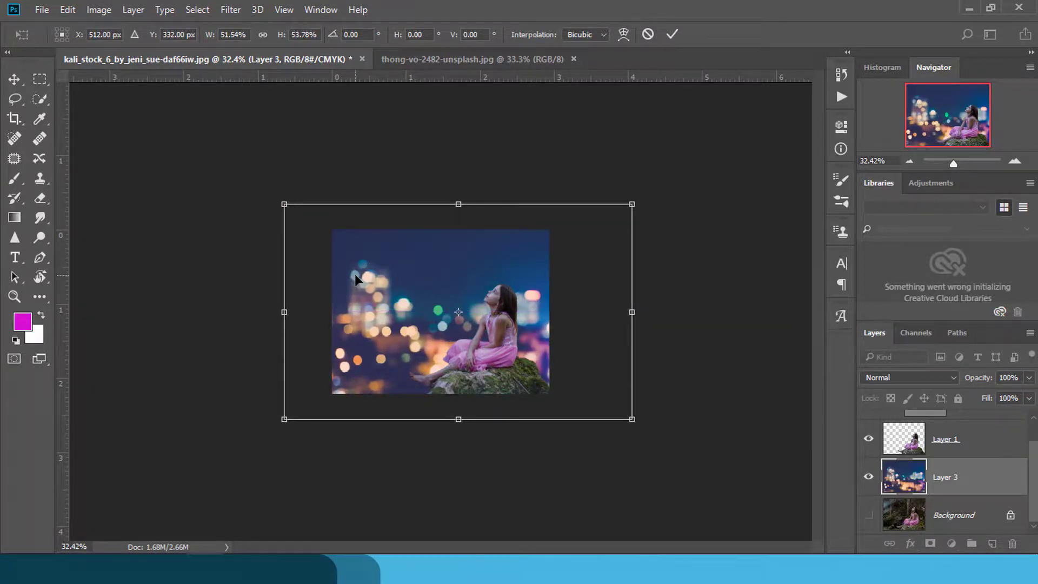
pyautogui.moveTo(632, 420)
pyautogui.mouseDown()
pyautogui.moveTo(717, 482)
pyautogui.moveTo(667, 447)
pyautogui.mouseUp()
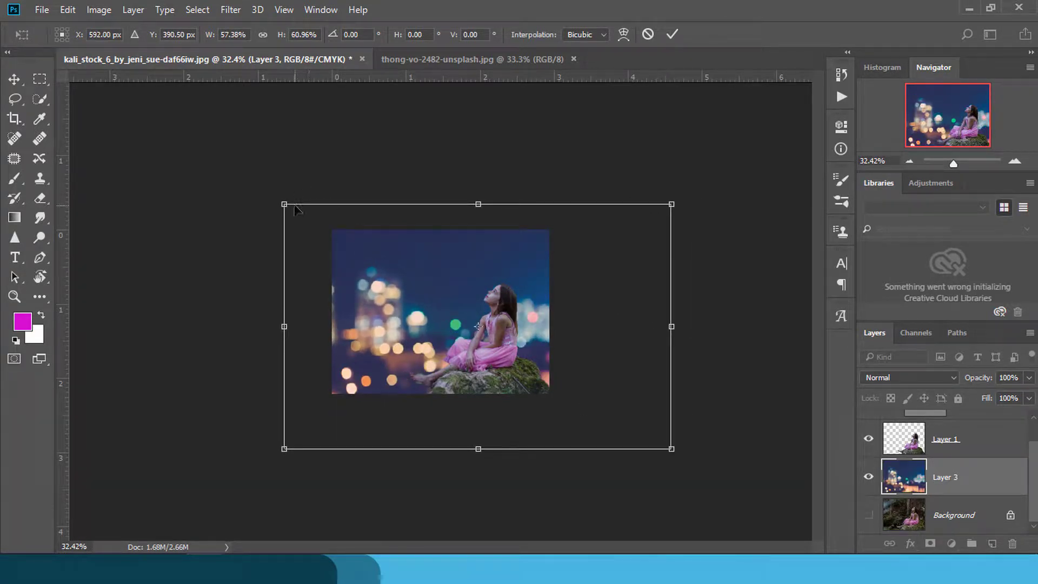
pyautogui.moveTo(284, 204); pyautogui.dragTo(264, 181)
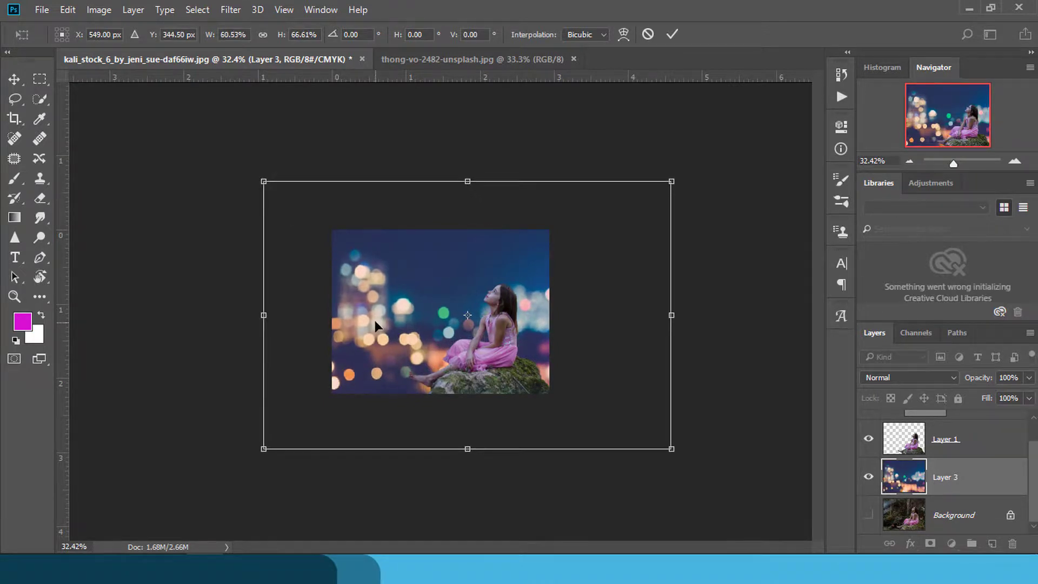
pyautogui.moveTo(375, 320); pyautogui.dragTo(404, 314)
pyautogui.moveTo(276, 311); pyautogui.dragTo(260, 311)
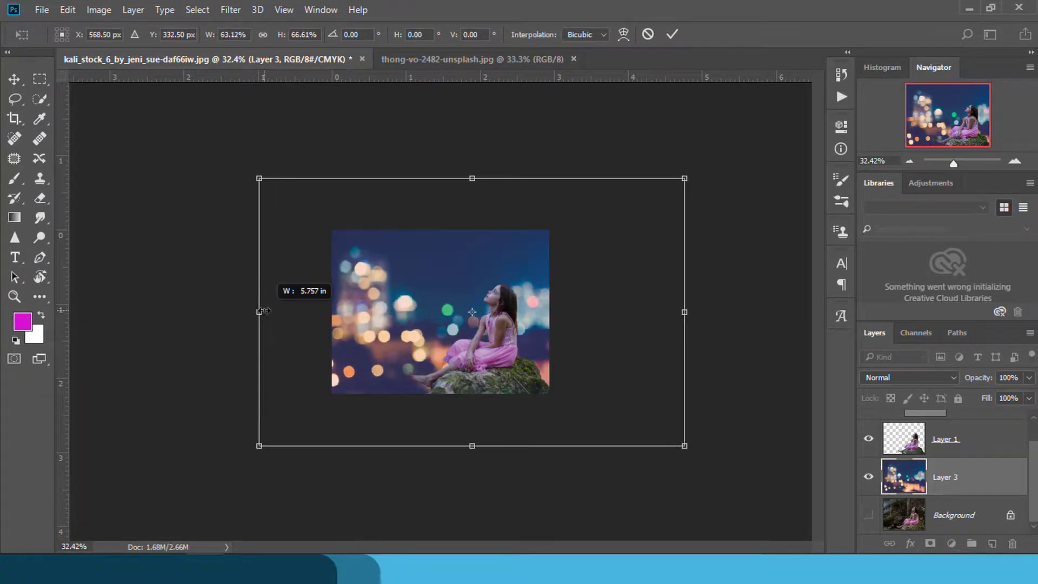
pyautogui.moveTo(356, 335); pyautogui.dragTo(374, 335)
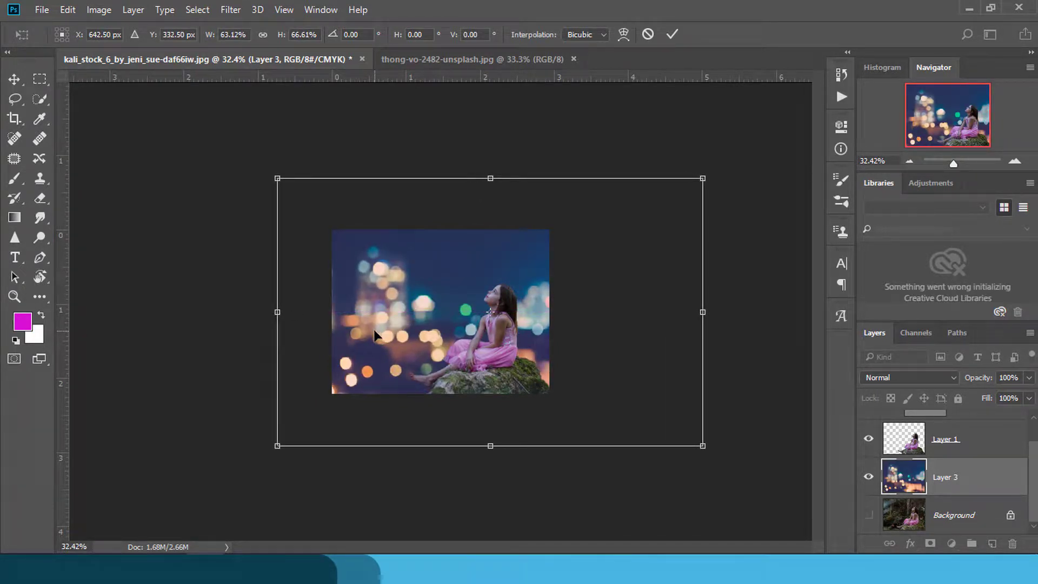
pyautogui.press('Return')
pyautogui.hotkey('ctrl', '0')
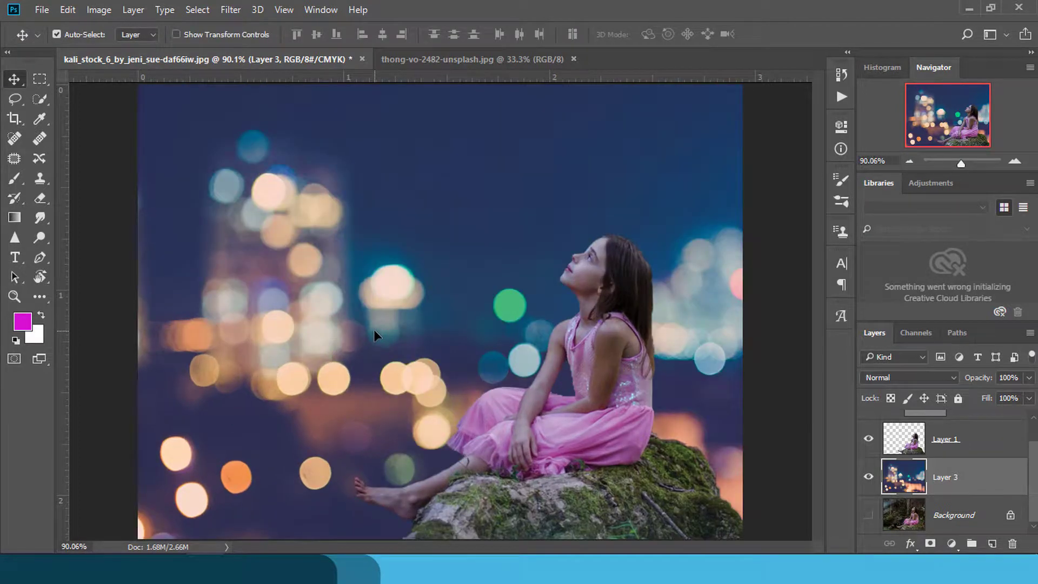
# Slide the bokeh left and add a new Layer 4 with black as foreground colour.
pyautogui.moveTo(350, 317)
pyautogui.mouseDown()
pyautogui.moveTo(211, 315)
pyautogui.moveTo(313, 308)
pyautogui.moveTo(446, 377)
pyautogui.moveTo(485, 410)
pyautogui.moveTo(442, 278)
pyautogui.mouseUp()
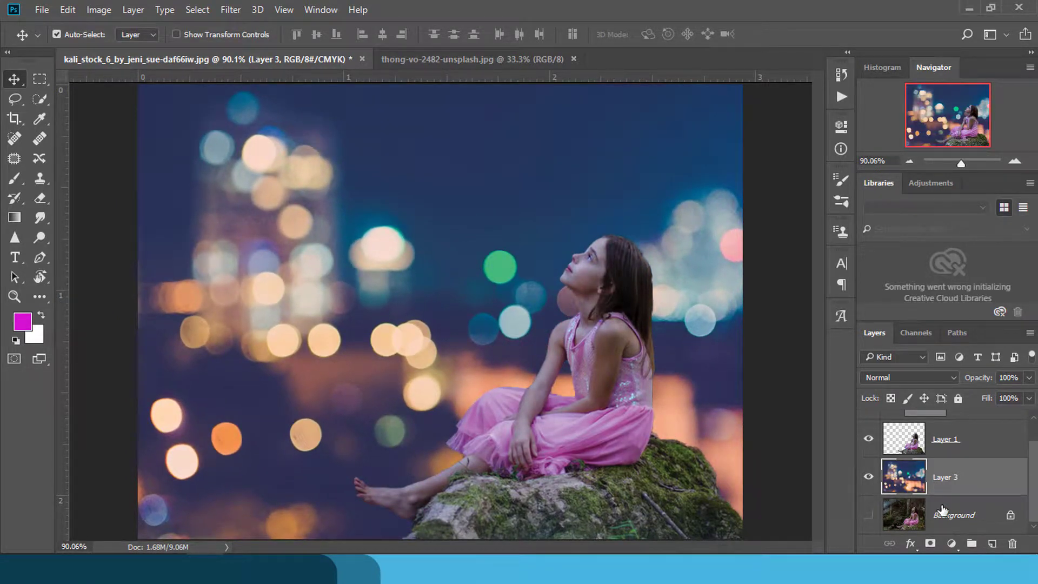
pyautogui.click(991, 544)
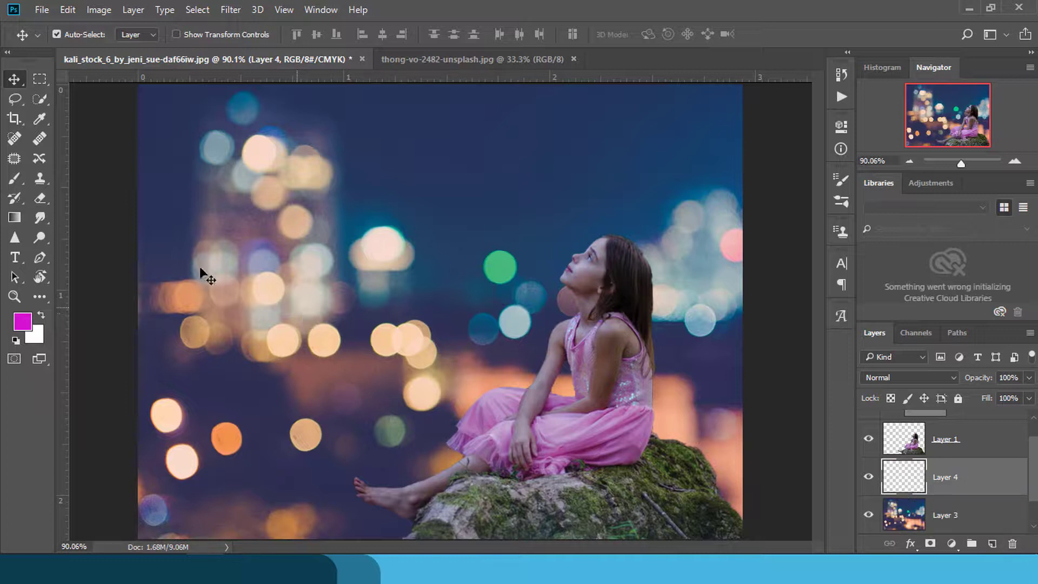
pyautogui.click(17, 218)
pyautogui.click(22, 323)
pyautogui.moveTo(560, 362); pyautogui.dragTo(559, 364)
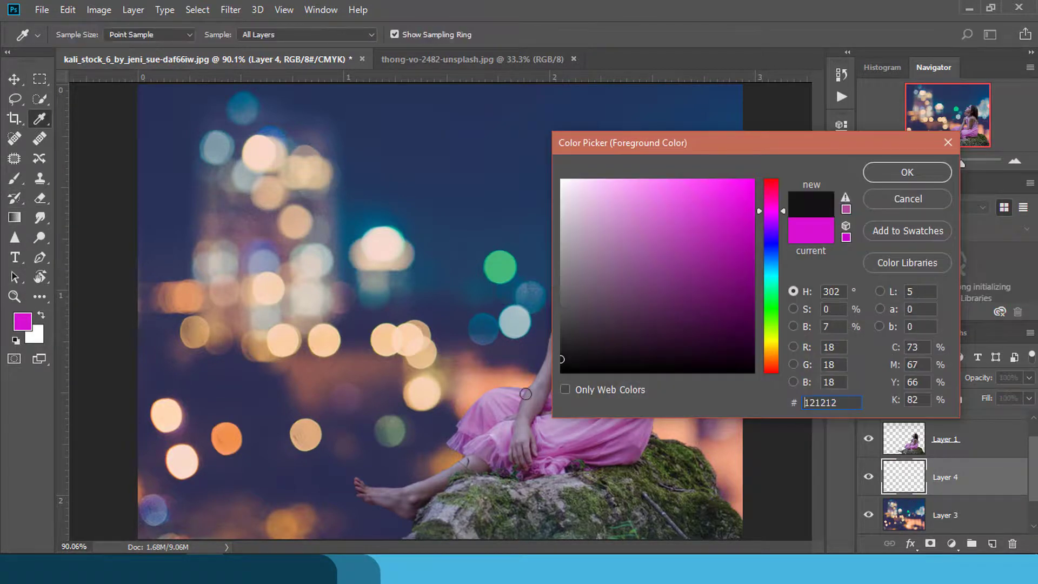
pyautogui.press('Return')
# Draw a black-to-transparent gradient up from the bottom and stretch it to about 187% height.
pyautogui.hotkey('ctrl', '-')
pyautogui.hotkey('ctrl', '-')
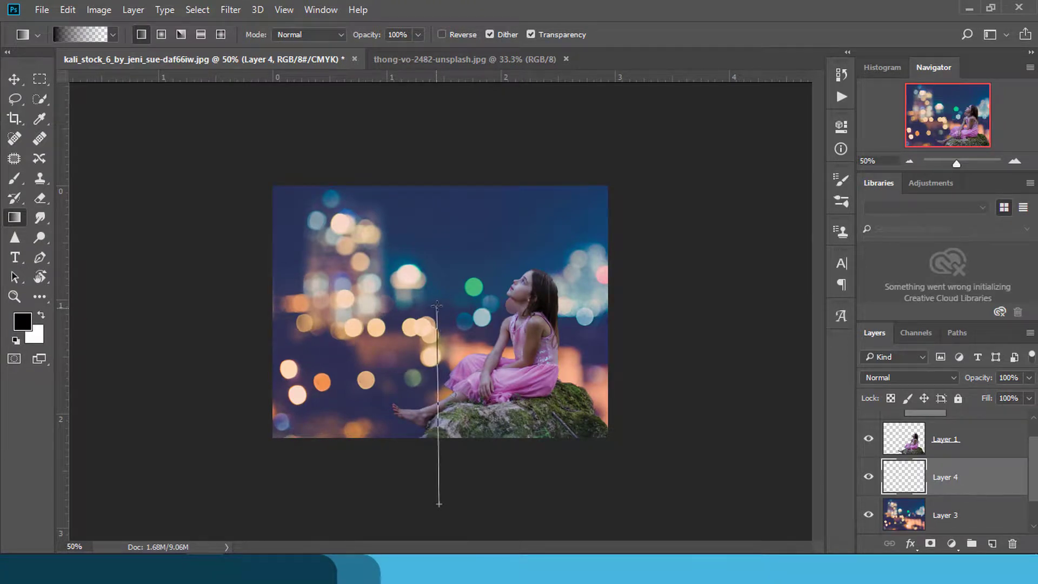
pyautogui.moveTo(438, 346); pyautogui.dragTo(441, 247)
pyautogui.hotkey('ctrl', 't')
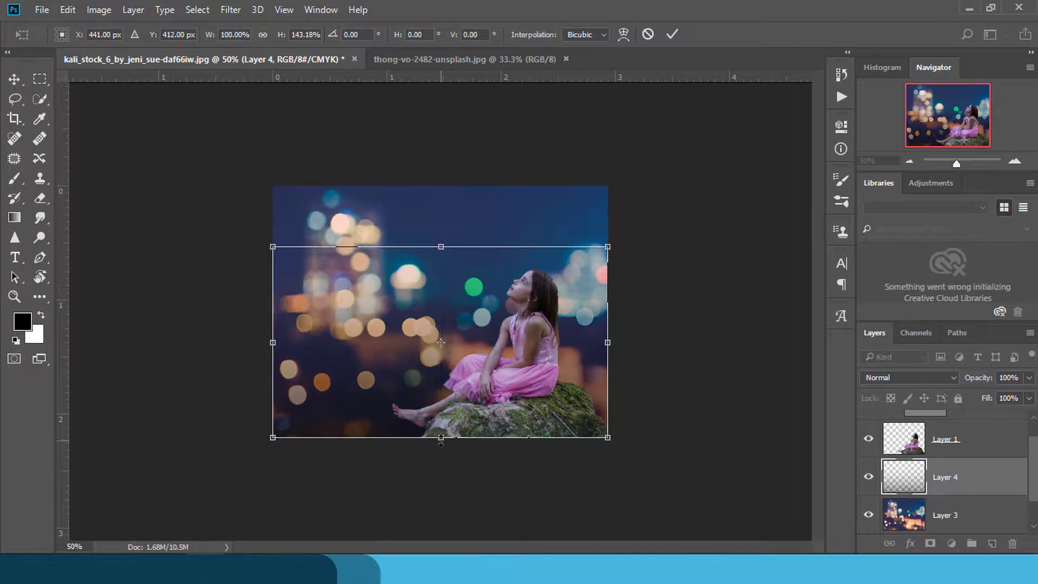
pyautogui.moveTo(440, 437); pyautogui.dragTo(446, 497)
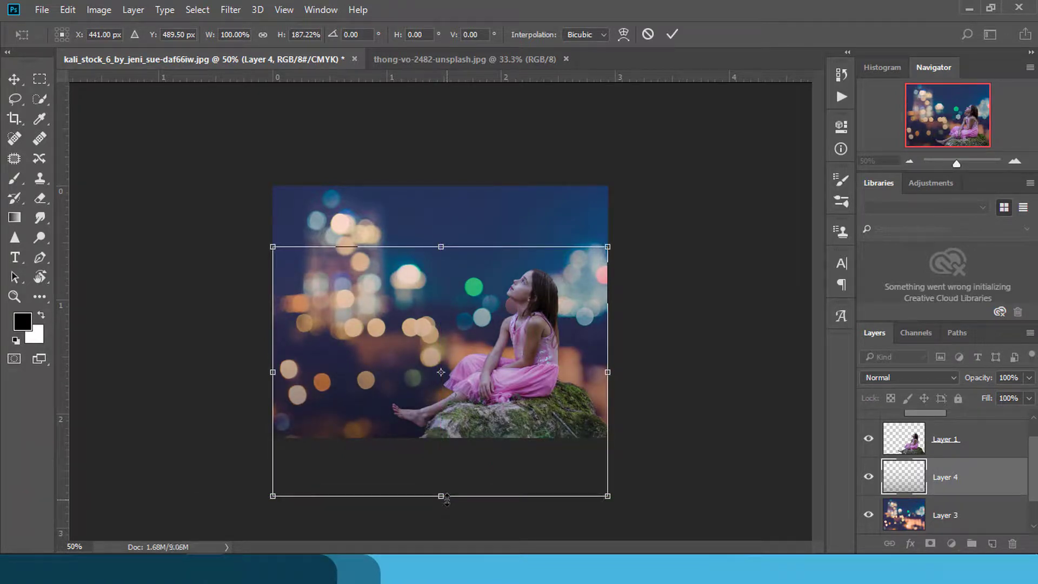
pyautogui.press('Return')
pyautogui.hotkey('ctrl', '0')
pyautogui.click(953, 448)
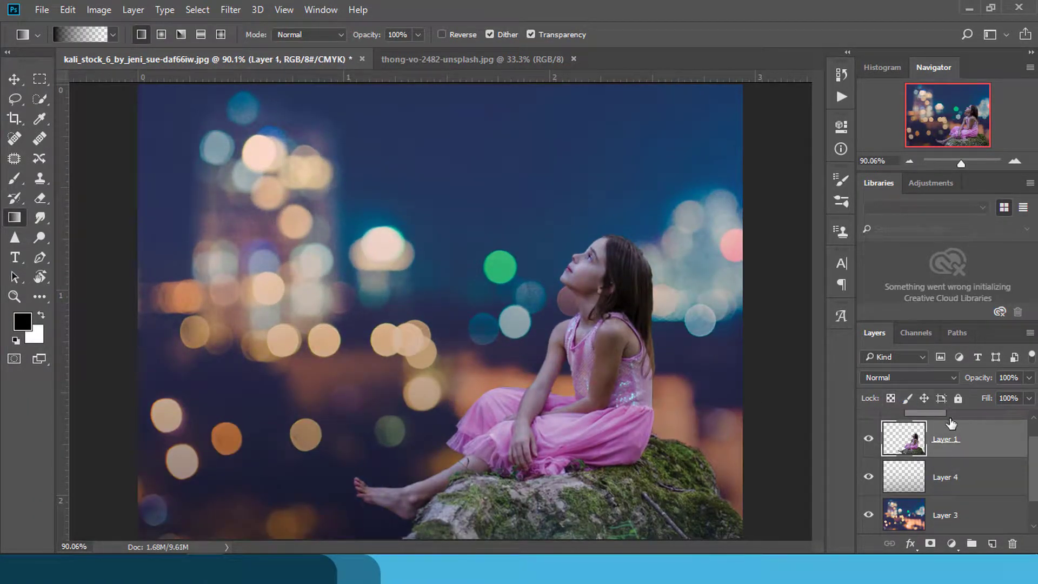
# Dodge the girl's upper arm and forearm on gray Layer 2 at 27% midtones.
pyautogui.click(43, 234)
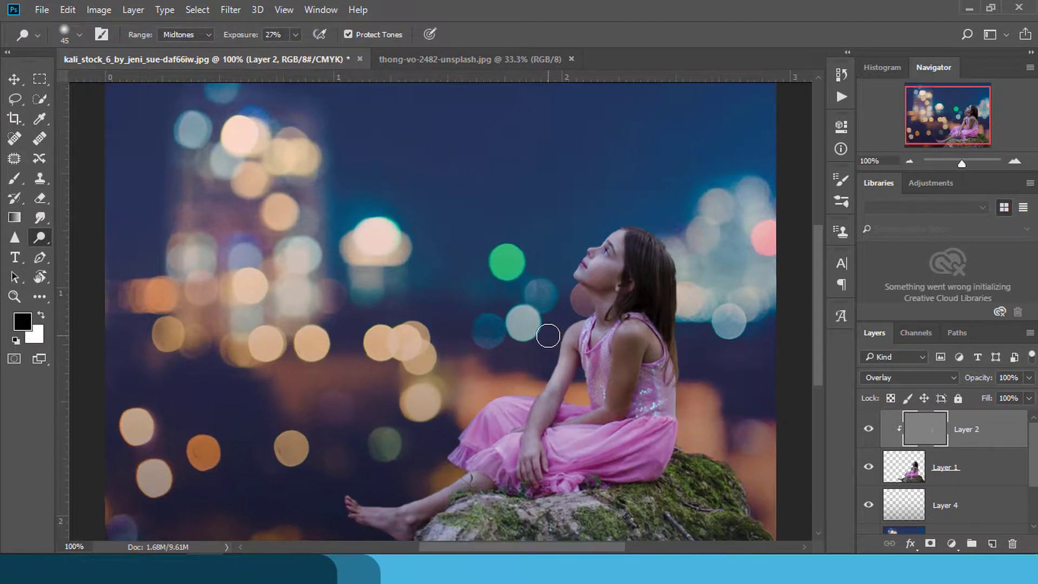
pyautogui.hotkey('ctrl', '+')
pyautogui.hotkey('ctrl', '+')
pyautogui.hscroll(3, 547, 336)
pyautogui.moveTo(564, 340); pyautogui.dragTo(592, 375)
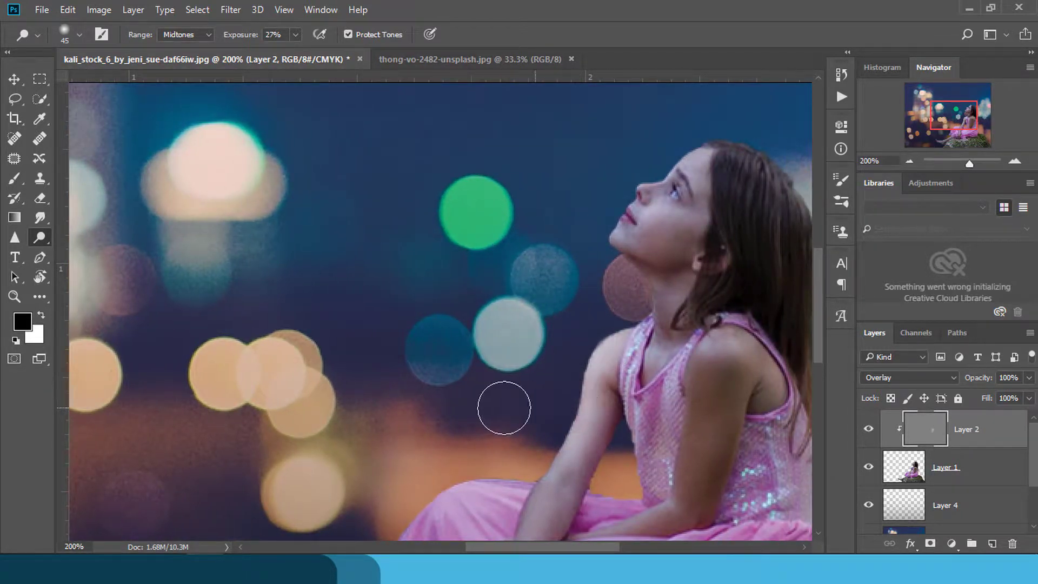
pyautogui.scroll(-3, 486, 405)
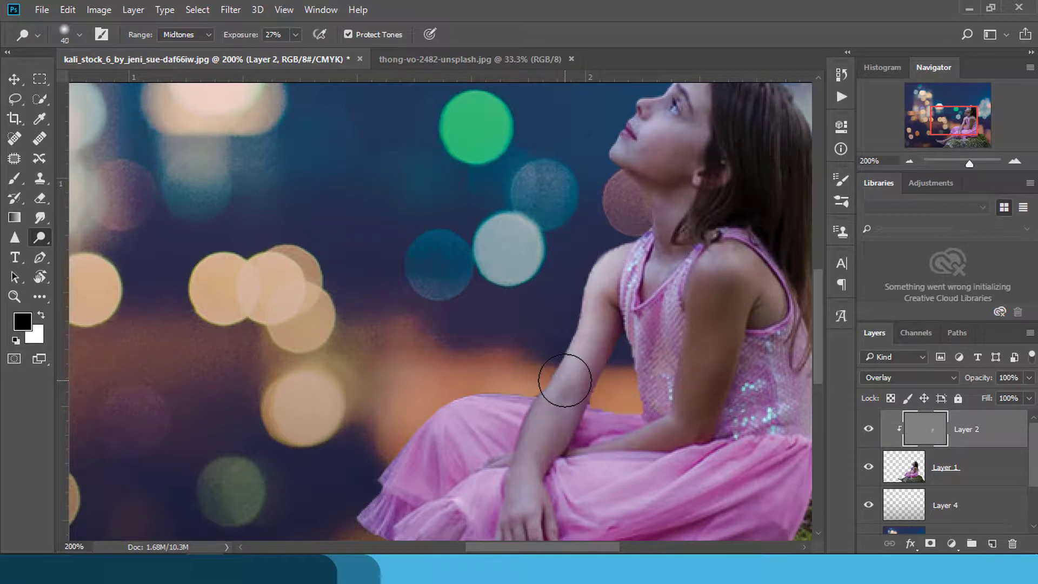
pyautogui.moveTo(565, 380); pyautogui.dragTo(519, 470)
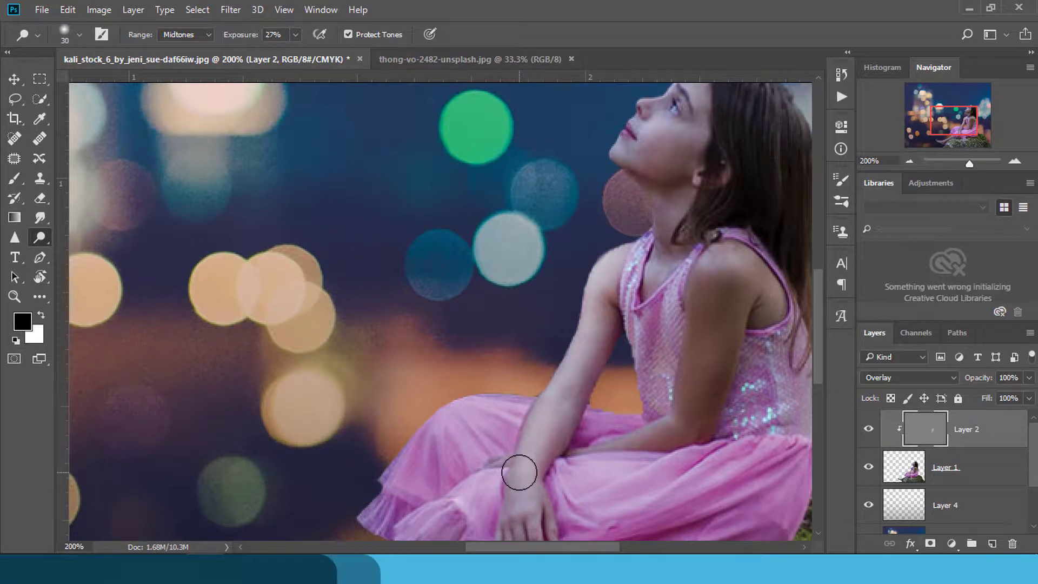
pyautogui.scroll(-1, 519, 470)
pyautogui.scroll(-1, 518, 472)
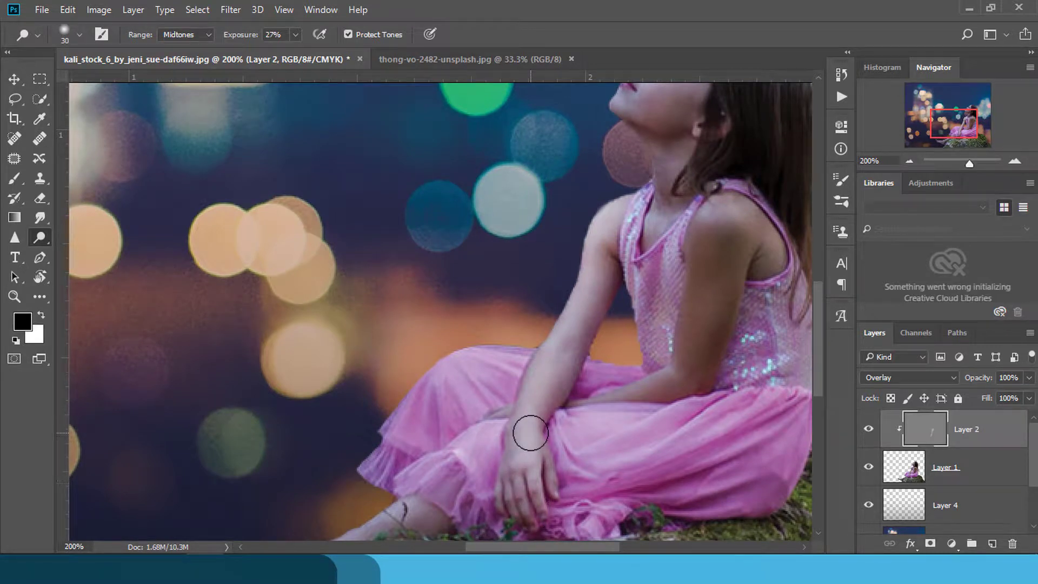
pyautogui.moveTo(528, 431)
pyautogui.mouseDown()
pyautogui.moveTo(543, 361)
pyautogui.moveTo(604, 223)
pyautogui.mouseUp()
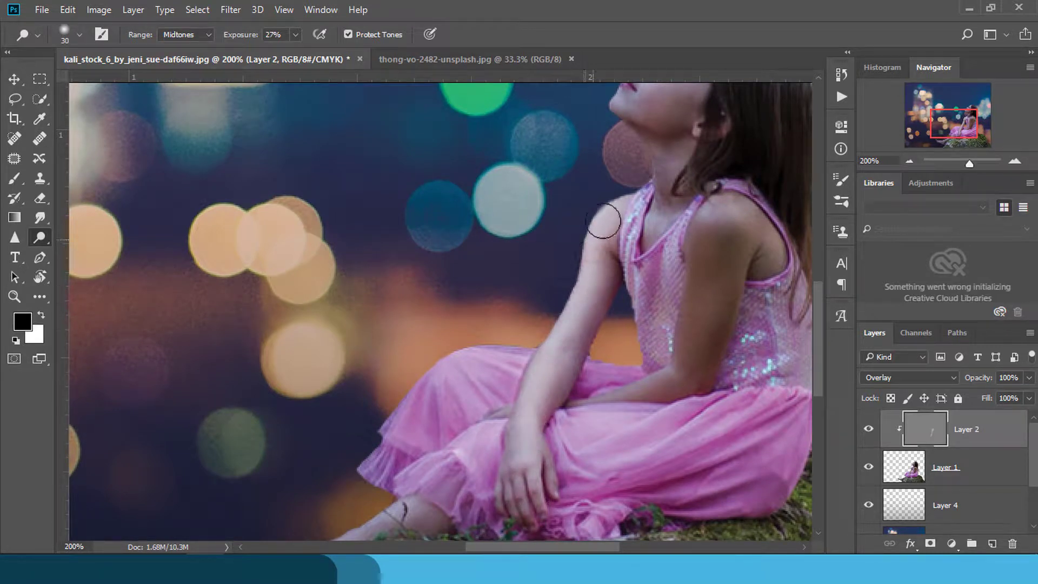
# Dodge the girl's shoulder and the left edge of her dress.
pyautogui.moveTo(684, 269)
pyautogui.mouseDown()
pyautogui.moveTo(701, 231)
pyautogui.moveTo(679, 343)
pyautogui.moveTo(705, 248)
pyautogui.moveTo(766, 236)
pyautogui.moveTo(718, 208)
pyautogui.mouseUp()
pyautogui.hotkey('ctrl', 'z')
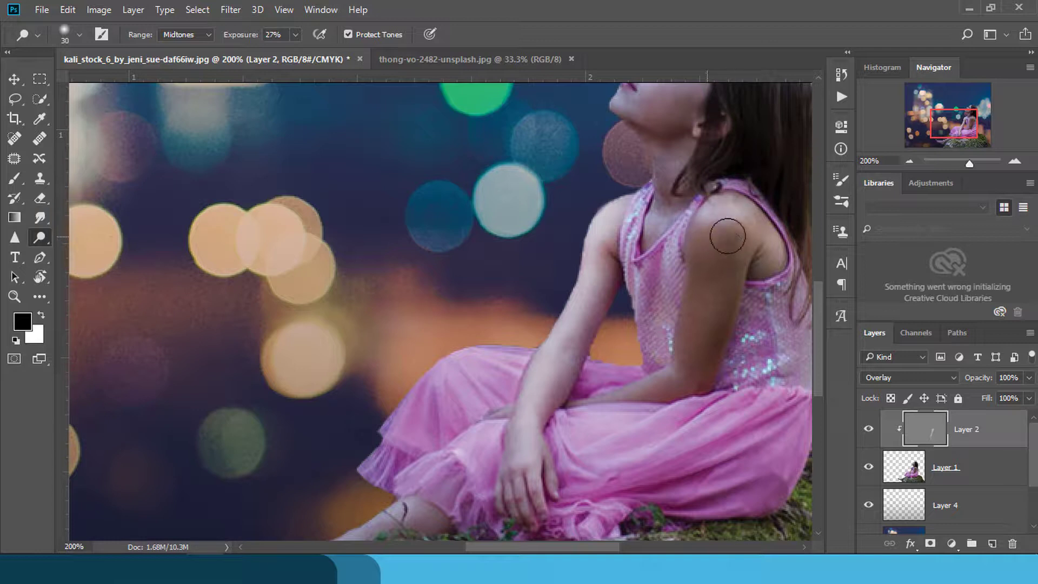
pyautogui.moveTo(711, 241); pyautogui.dragTo(722, 227)
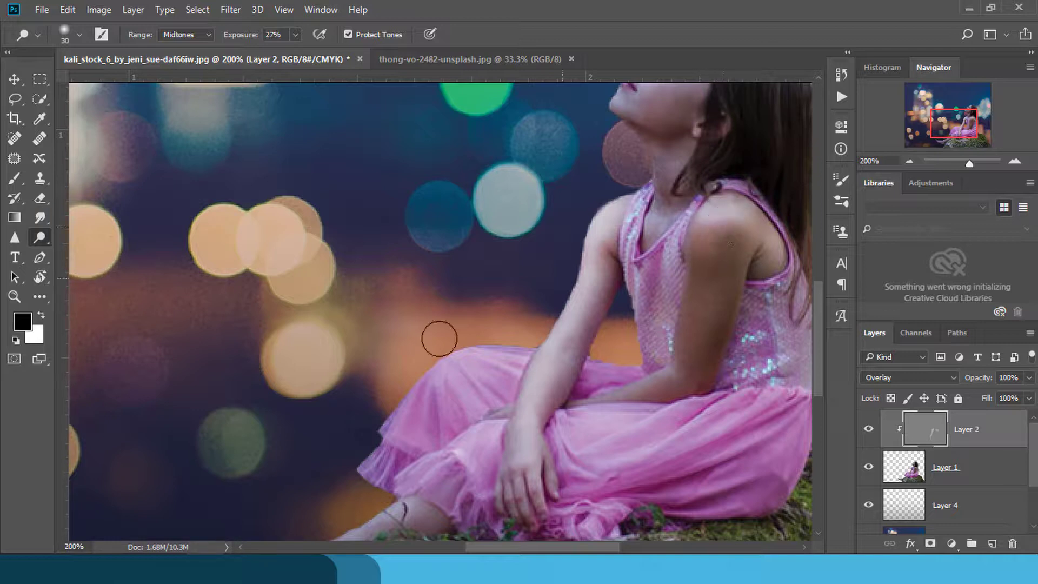
pyautogui.scroll(-3, 416, 351)
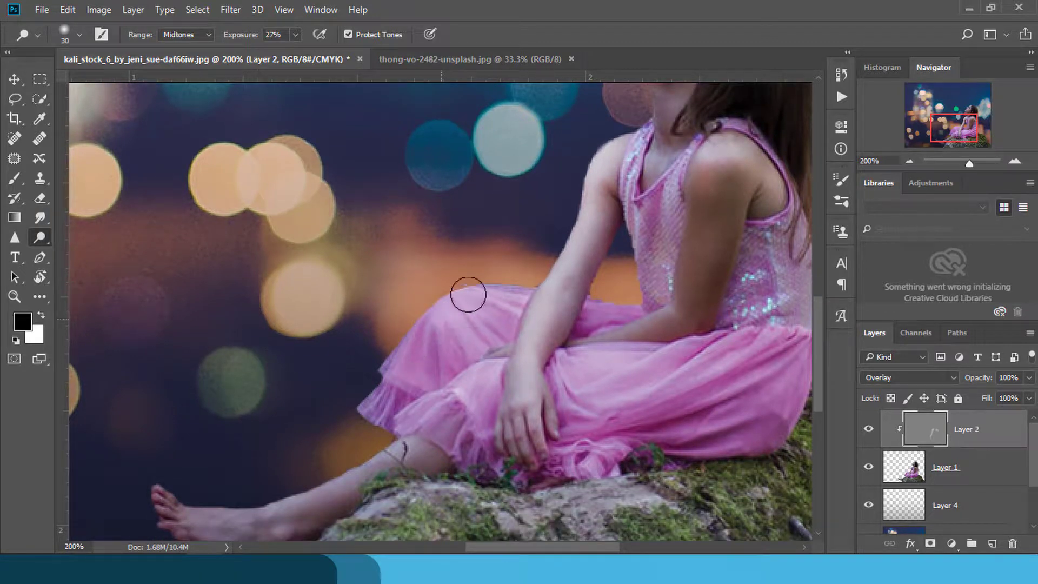
pyautogui.moveTo(447, 339)
pyautogui.mouseDown()
pyautogui.moveTo(372, 390)
pyautogui.moveTo(395, 371)
pyautogui.moveTo(427, 410)
pyautogui.moveTo(480, 384)
pyautogui.moveTo(475, 425)
pyautogui.mouseUp()
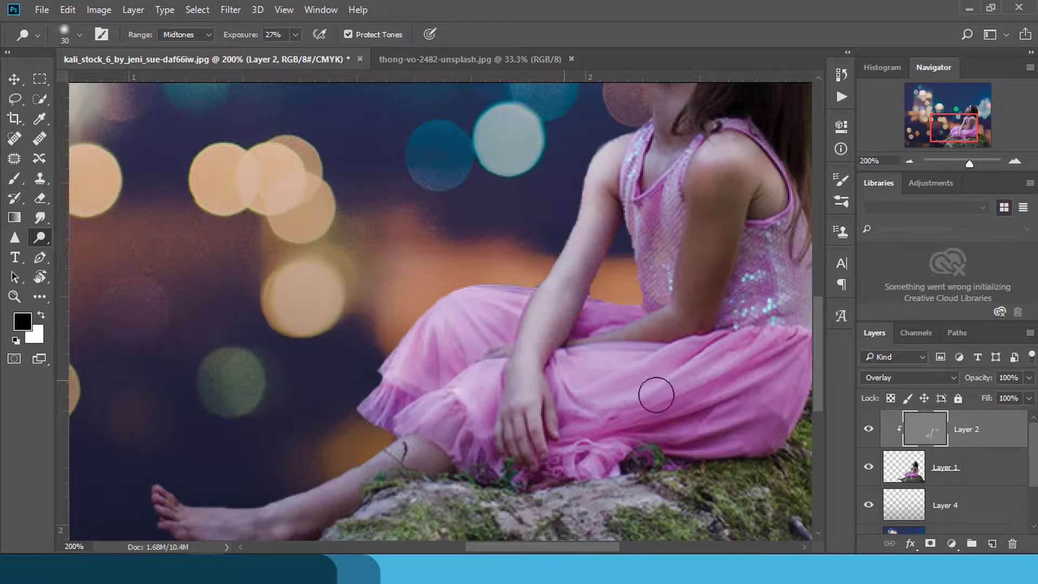
pyautogui.hscroll(1, 577, 370)
pyautogui.hscroll(3, 702, 324)
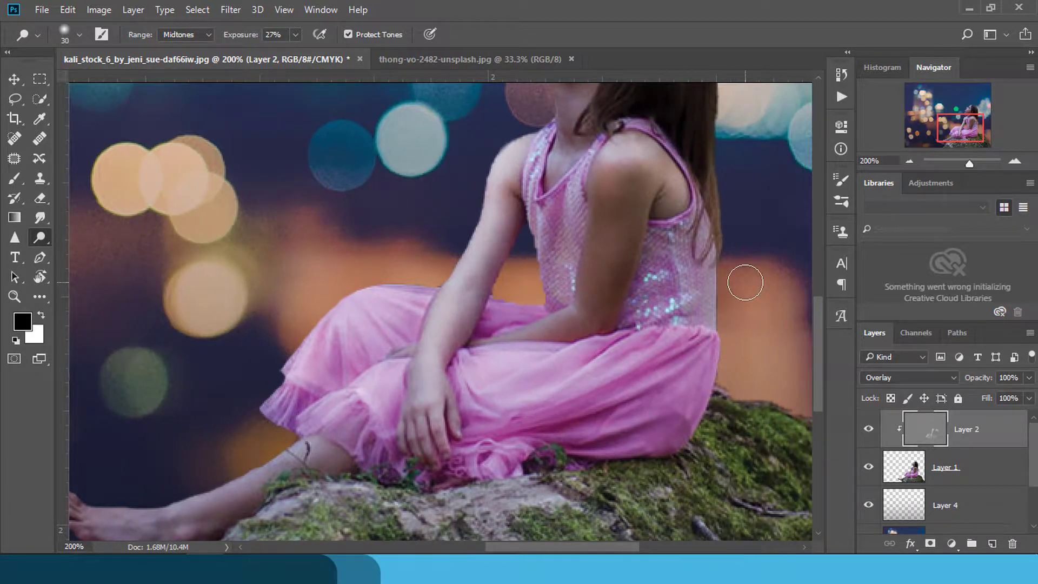
# Enlarge the dodge brush and lighten the girl's hair strands.
pyautogui.press(']')
pyautogui.press(']')
pyautogui.press(']')
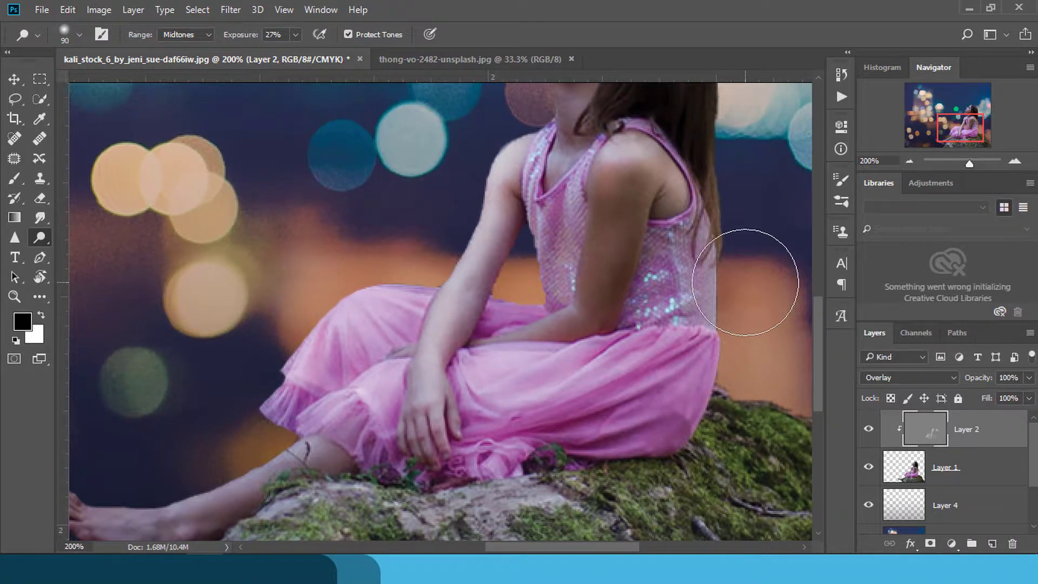
pyautogui.press(']')
pyautogui.press(']')
pyautogui.scroll(1, 749, 195)
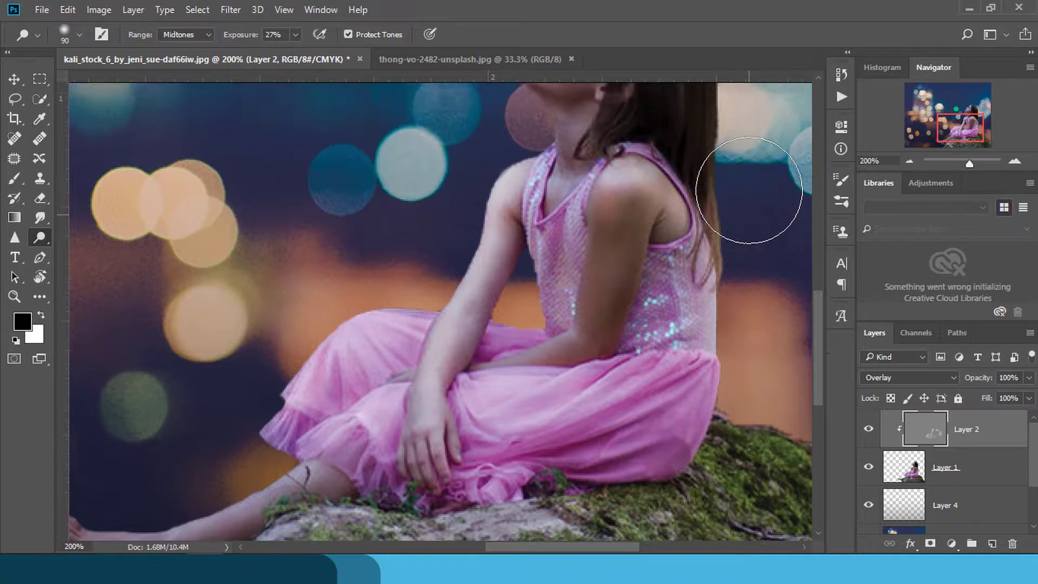
pyautogui.rightClick(757, 205)
pyautogui.scroll(4, 702, 162)
pyautogui.moveTo(633, 137)
pyautogui.mouseDown()
pyautogui.moveTo(675, 144)
pyautogui.moveTo(689, 132)
pyautogui.moveTo(707, 155)
pyautogui.moveTo(610, 127)
pyautogui.mouseUp()
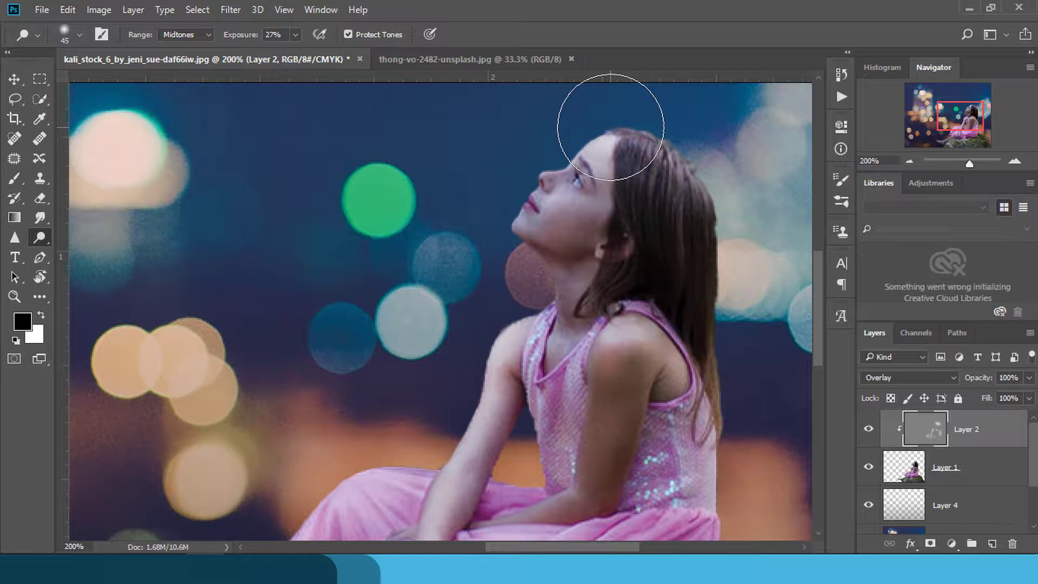
# Dodge the girl's cheek with a smaller brush and toggle Layer 2 to compare.
pyautogui.press('[')
pyautogui.press('[')
pyautogui.press('[')
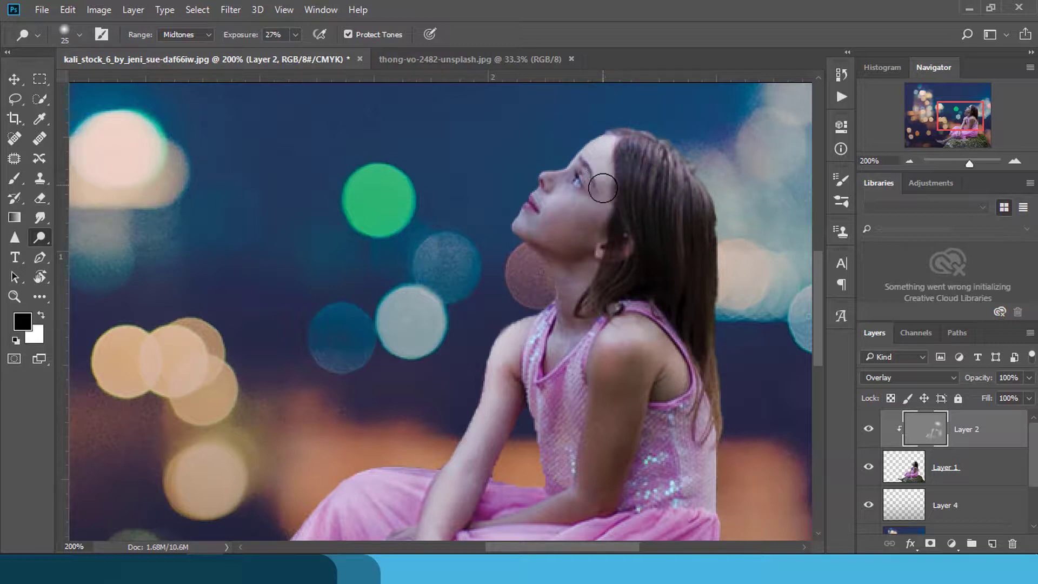
pyautogui.moveTo(603, 188)
pyautogui.mouseDown()
pyautogui.moveTo(563, 199)
pyautogui.moveTo(593, 213)
pyautogui.mouseUp()
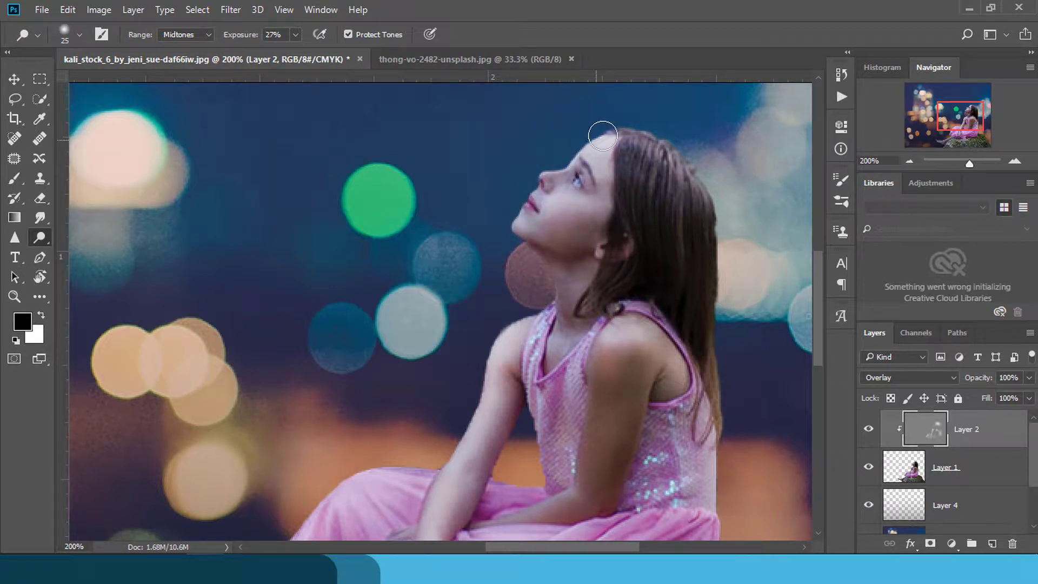
pyautogui.click(868, 432)
pyautogui.click(868, 432)
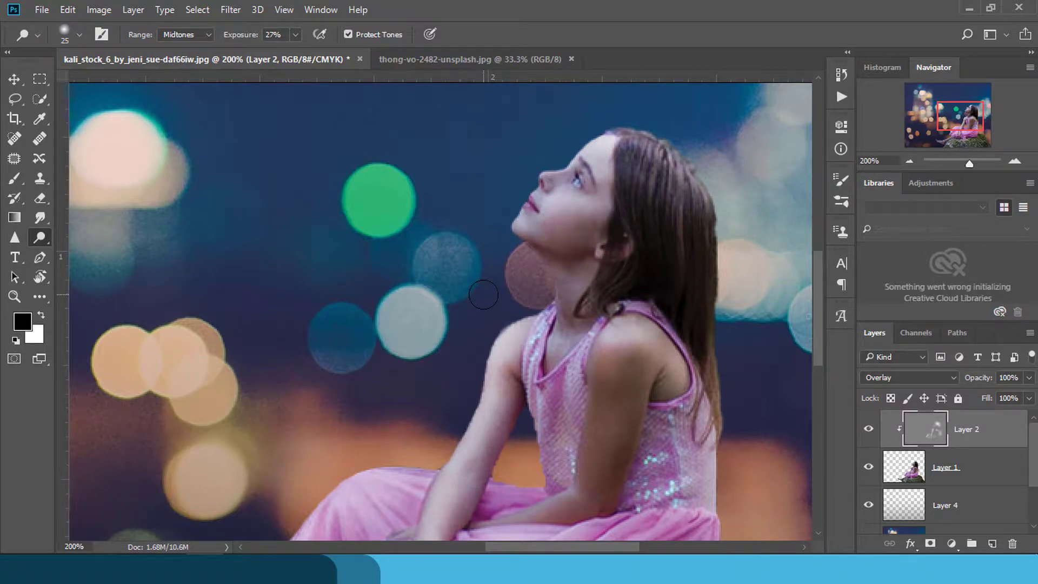
# Dodge along the girl's leg and, with a larger brush, her bare foot.
pyautogui.scroll(-2, 483, 295)
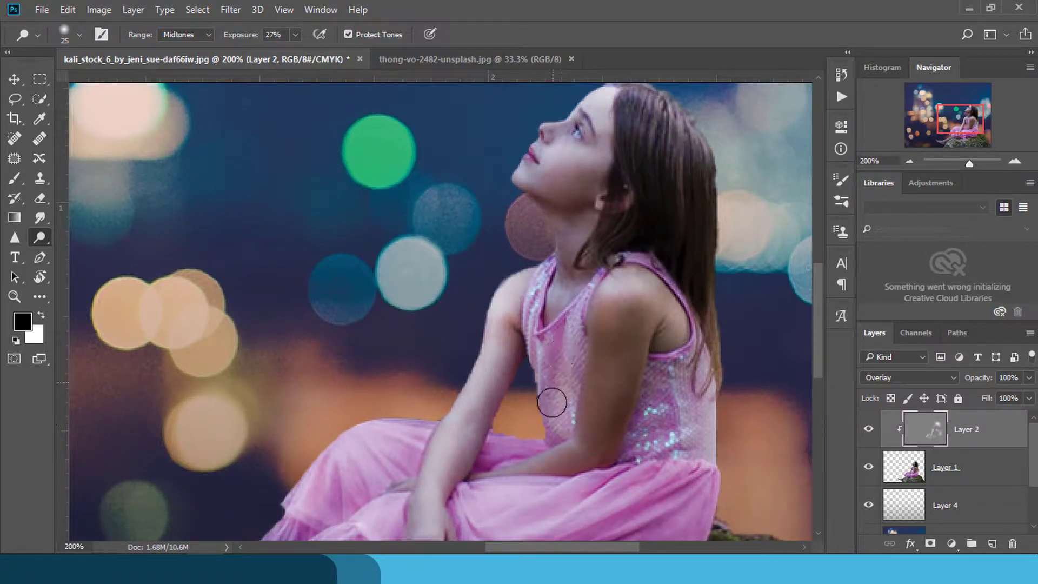
pyautogui.scroll(-1, 551, 403)
pyautogui.scroll(-5, 552, 402)
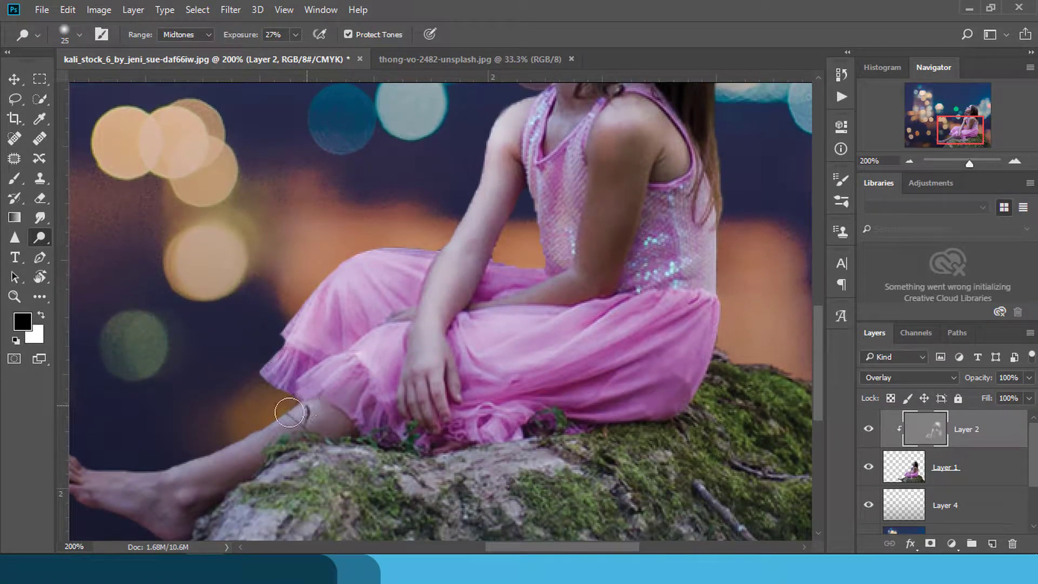
pyautogui.moveTo(289, 412)
pyautogui.mouseDown()
pyautogui.moveTo(232, 444)
pyautogui.moveTo(186, 452)
pyautogui.moveTo(214, 454)
pyautogui.mouseUp()
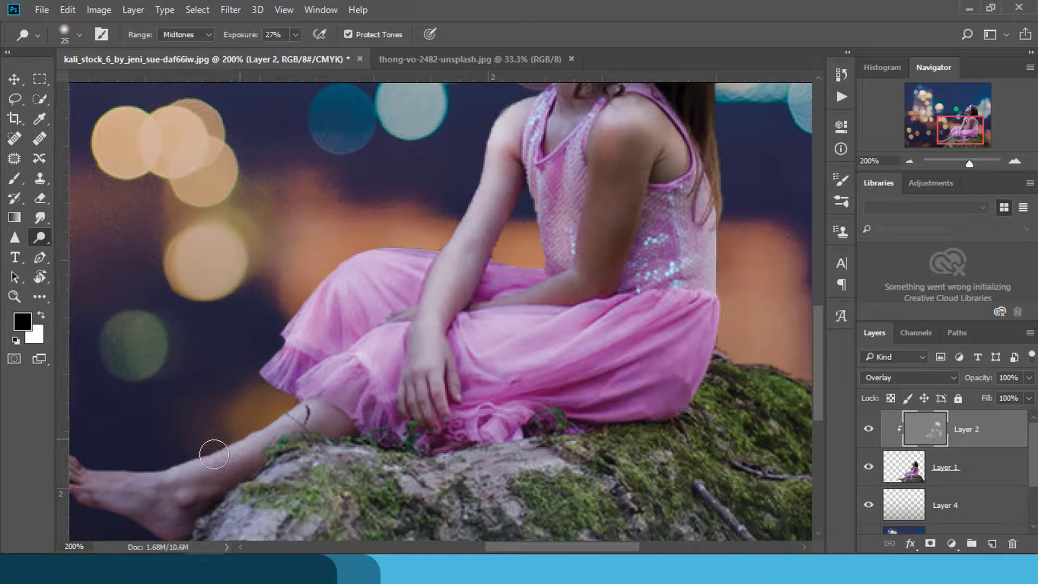
pyautogui.hscroll(-1, 188, 463)
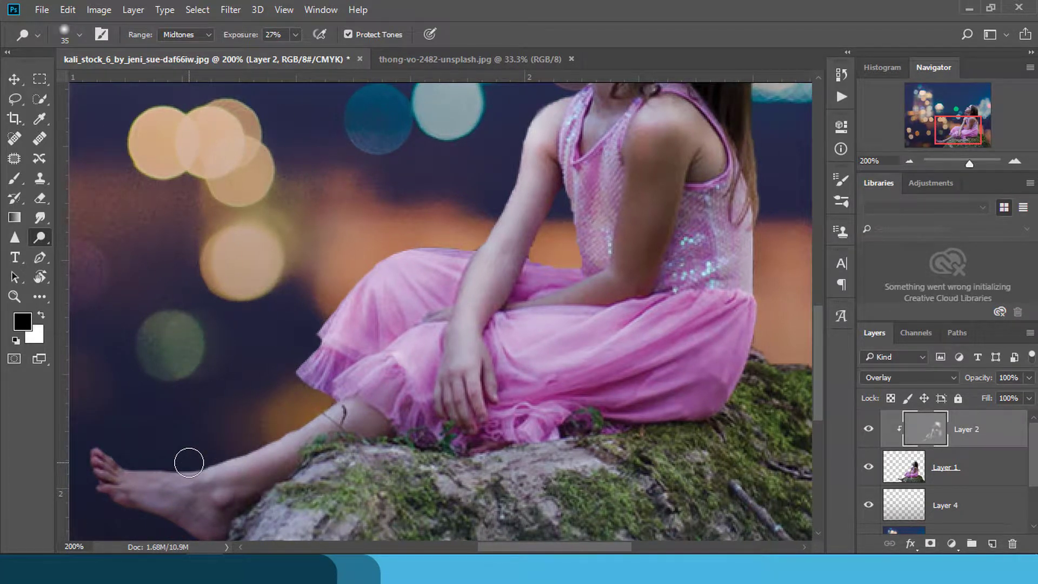
pyautogui.press(']')
pyautogui.moveTo(143, 452)
pyautogui.mouseDown()
pyautogui.moveTo(132, 452)
pyautogui.moveTo(255, 445)
pyautogui.moveTo(355, 405)
pyautogui.moveTo(300, 374)
pyautogui.mouseUp()
pyautogui.hotkey('ctrl', '0')
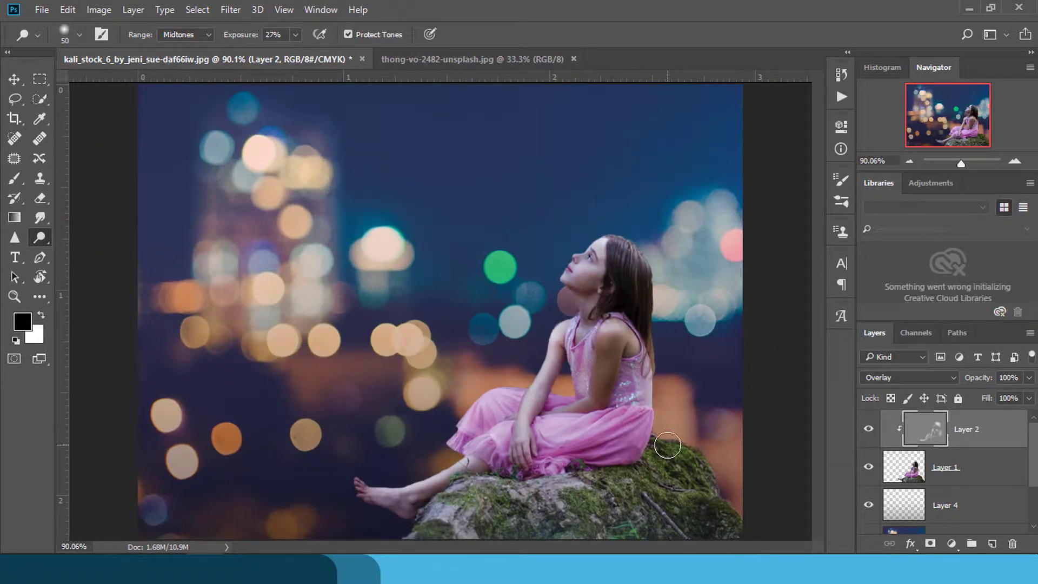
# Dodge the rock's left side, then burn its lower edge at 31% exposure.
pyautogui.moveTo(482, 511)
pyautogui.mouseDown()
pyautogui.moveTo(448, 508)
pyautogui.moveTo(562, 481)
pyautogui.moveTo(454, 509)
pyautogui.moveTo(435, 542)
pyautogui.moveTo(476, 488)
pyautogui.mouseUp()
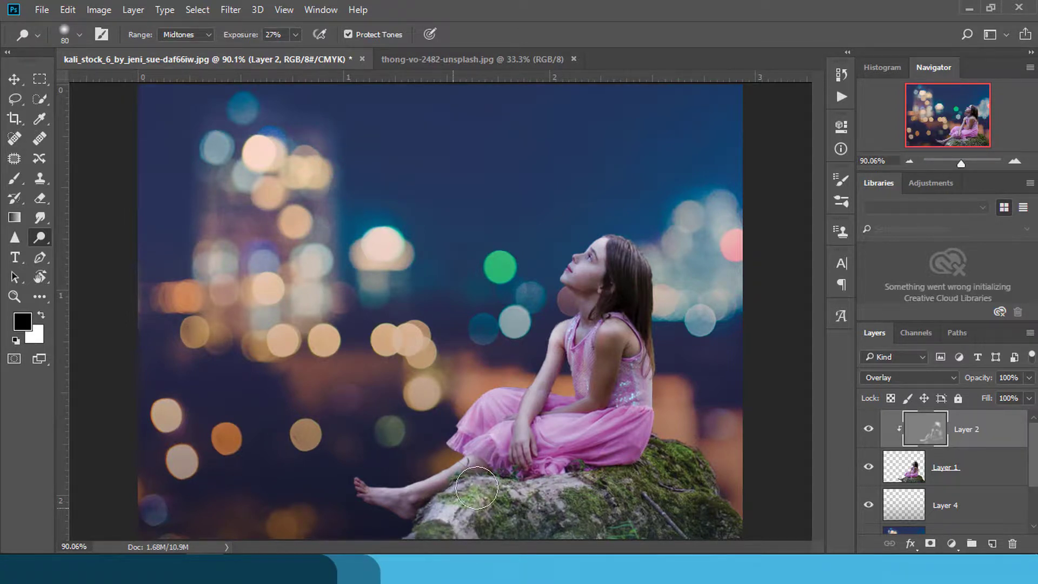
pyautogui.rightClick(47, 238)
pyautogui.click(119, 252)
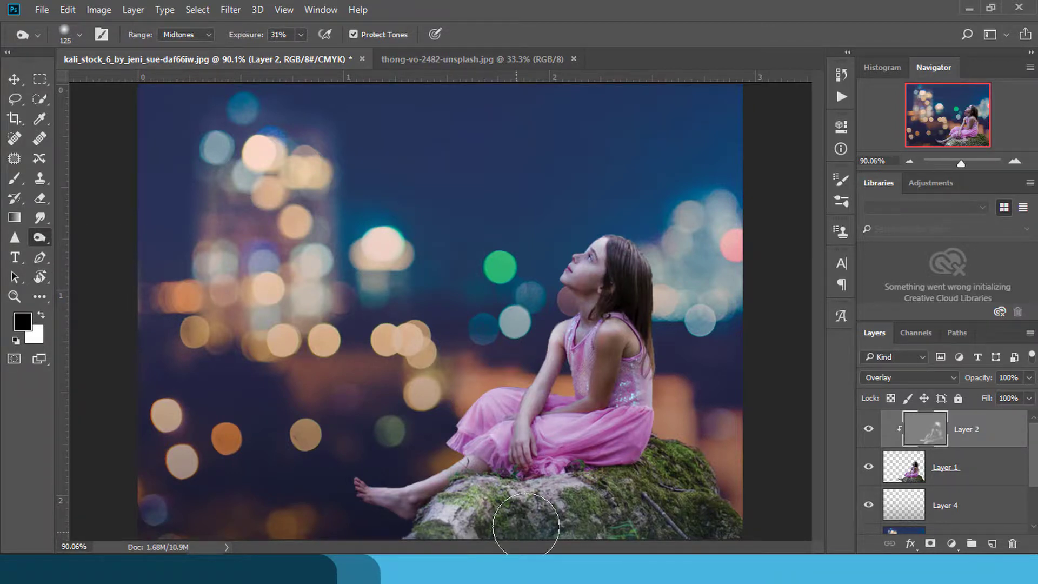
pyautogui.moveTo(525, 525)
pyautogui.mouseDown()
pyautogui.moveTo(688, 528)
pyautogui.moveTo(518, 543)
pyautogui.mouseUp()
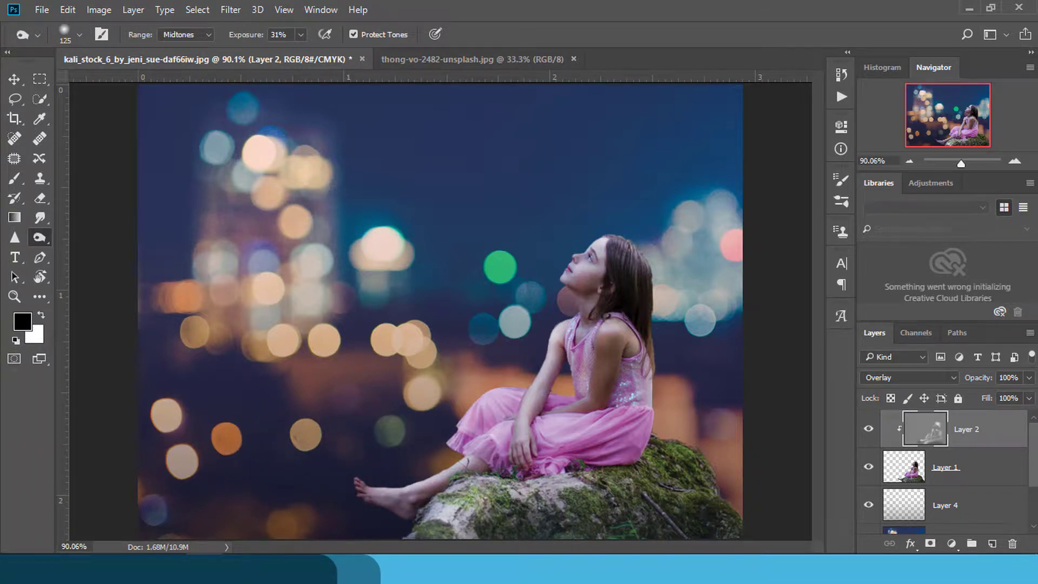
pyautogui.click(20, 78)
# Drag the bokeh background into place and mirror it horizontally in Free Transform.
pyautogui.moveTo(373, 267); pyautogui.dragTo(366, 417)
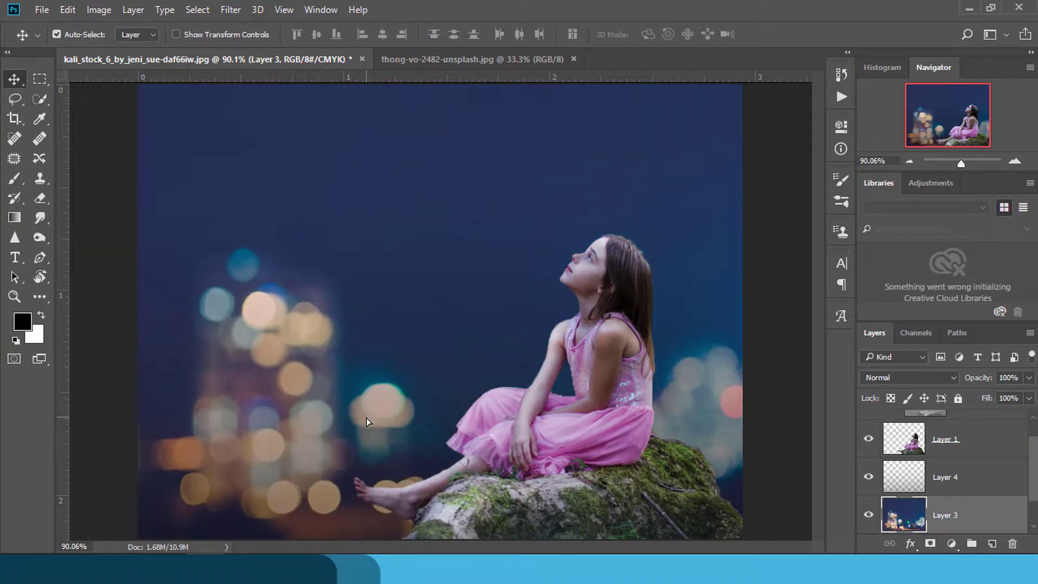
pyautogui.moveTo(366, 417); pyautogui.dragTo(405, 331)
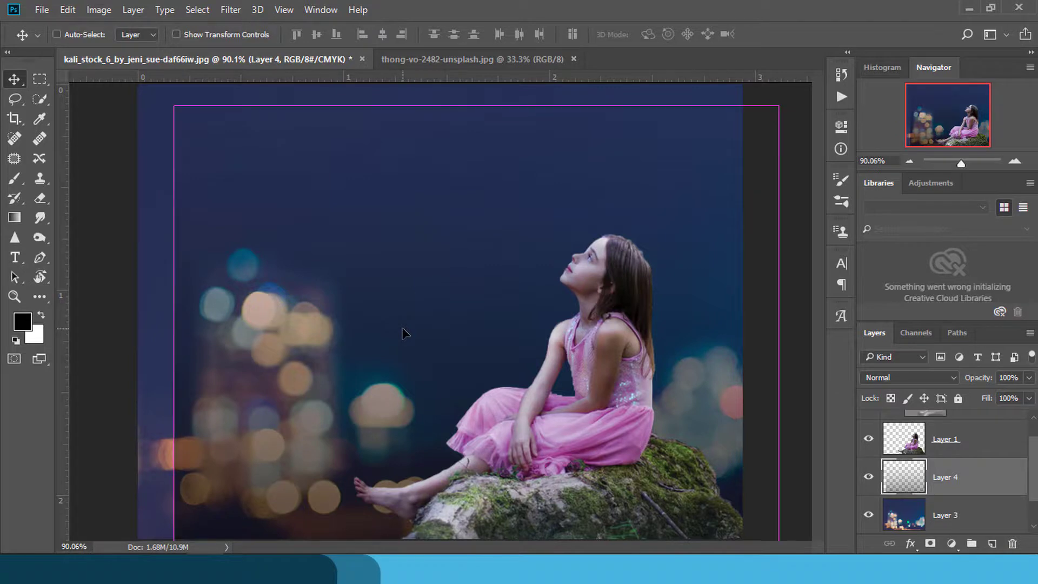
pyautogui.moveTo(421, 204); pyautogui.dragTo(433, 77)
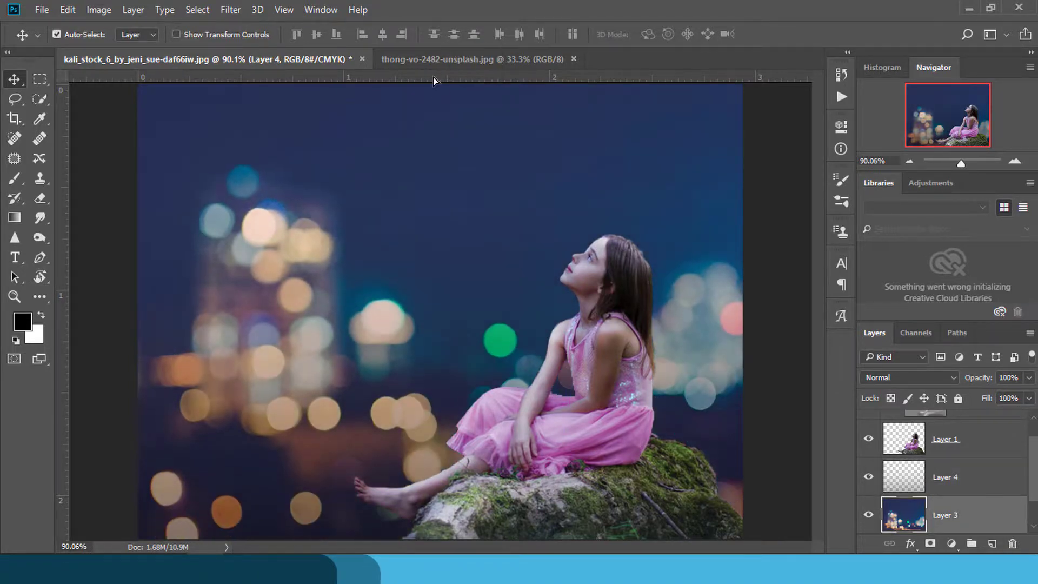
pyautogui.hotkey('ctrl', 't')
pyautogui.hotkey('ctrl', '-')
pyautogui.hotkey('ctrl', '-')
pyautogui.hotkey('ctrl', '-')
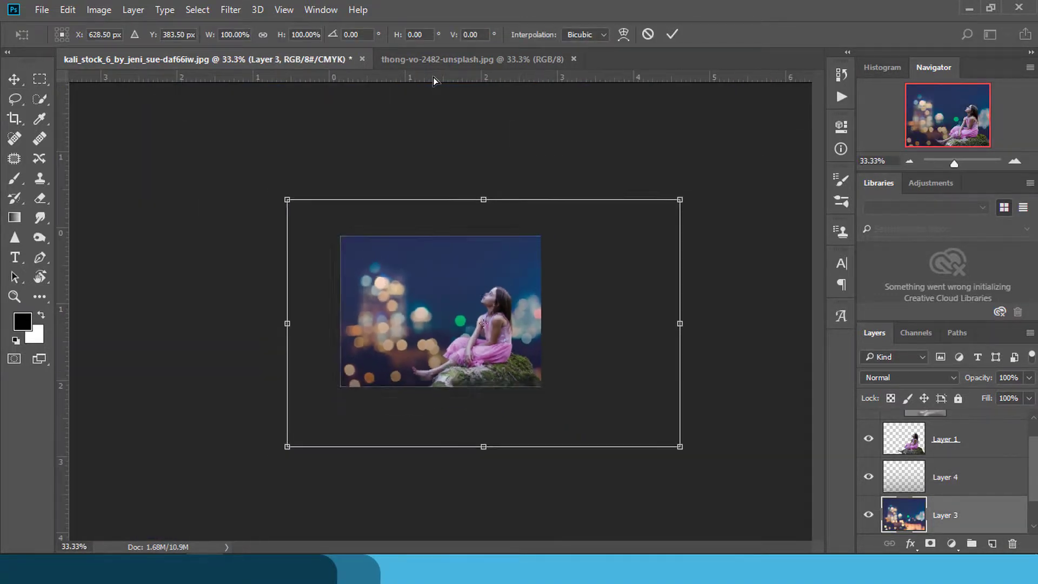
pyautogui.hotkey('ctrl', '-')
pyautogui.rightClick(388, 295)
pyautogui.click(440, 518)
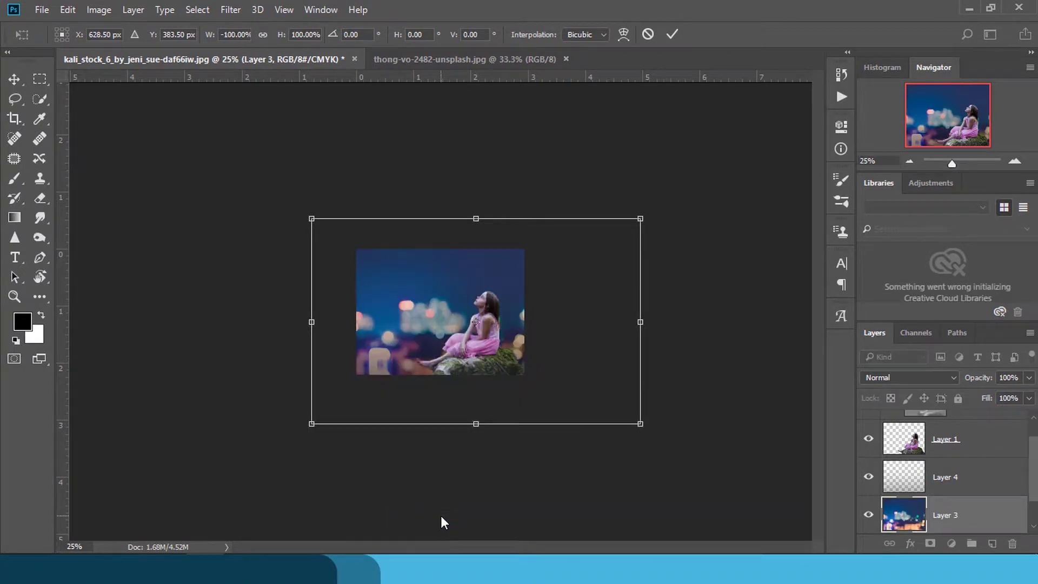
# Shift the mirrored background right, shrink it, then enlarge and move it left.
pyautogui.moveTo(409, 360)
pyautogui.mouseDown()
pyautogui.moveTo(447, 350)
pyautogui.moveTo(453, 361)
pyautogui.moveTo(414, 339)
pyautogui.moveTo(365, 331)
pyautogui.moveTo(318, 341)
pyautogui.moveTo(378, 346)
pyautogui.mouseUp()
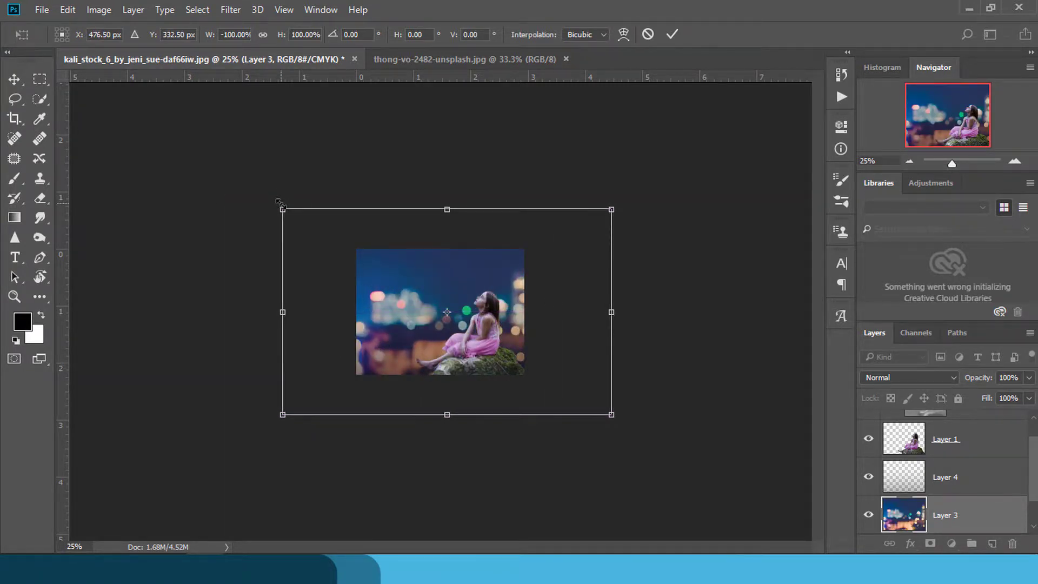
pyautogui.moveTo(279, 202); pyautogui.dragTo(350, 244)
pyautogui.hotkey('ctrl', '0')
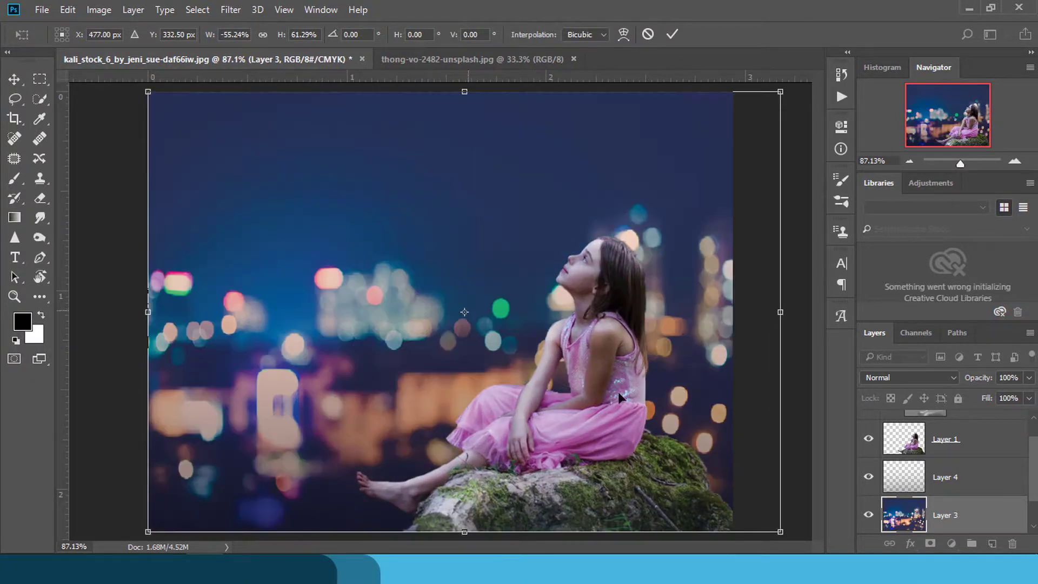
pyautogui.moveTo(791, 534); pyautogui.dragTo(827, 544)
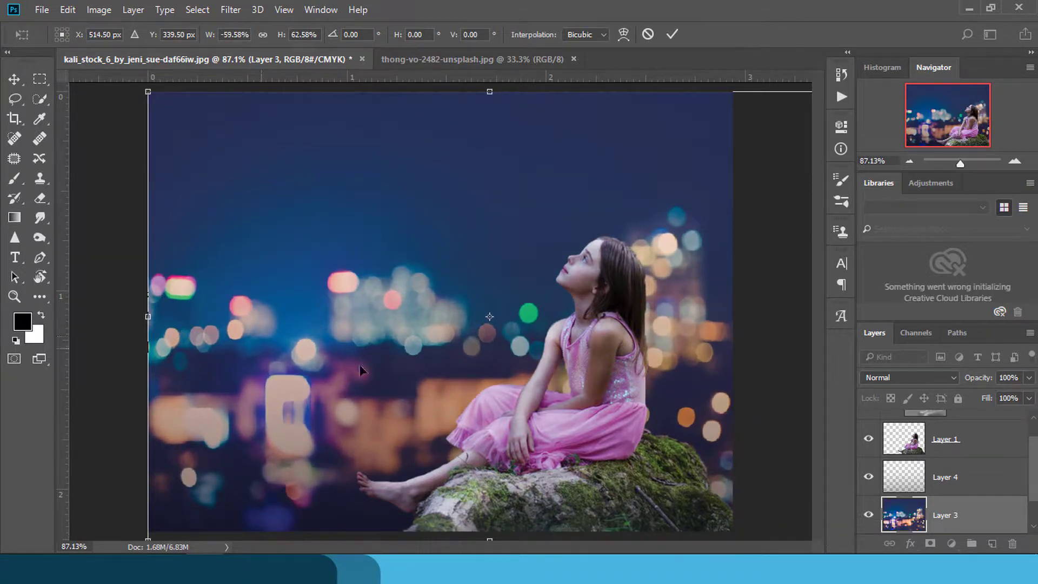
pyautogui.moveTo(359, 364); pyautogui.dragTo(293, 358)
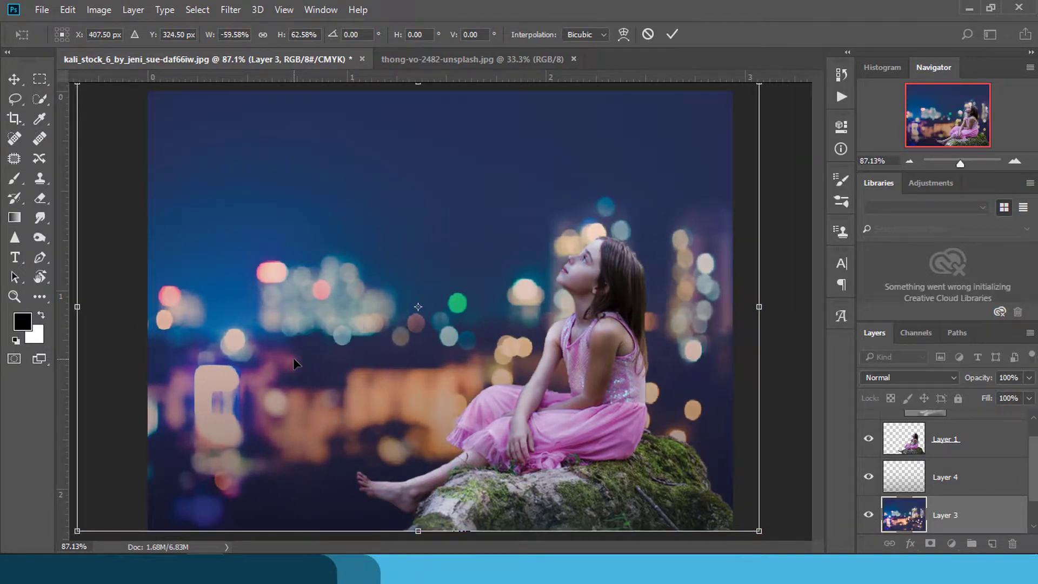
pyautogui.hotkey('ctrl', '-')
pyautogui.hotkey('ctrl', '-')
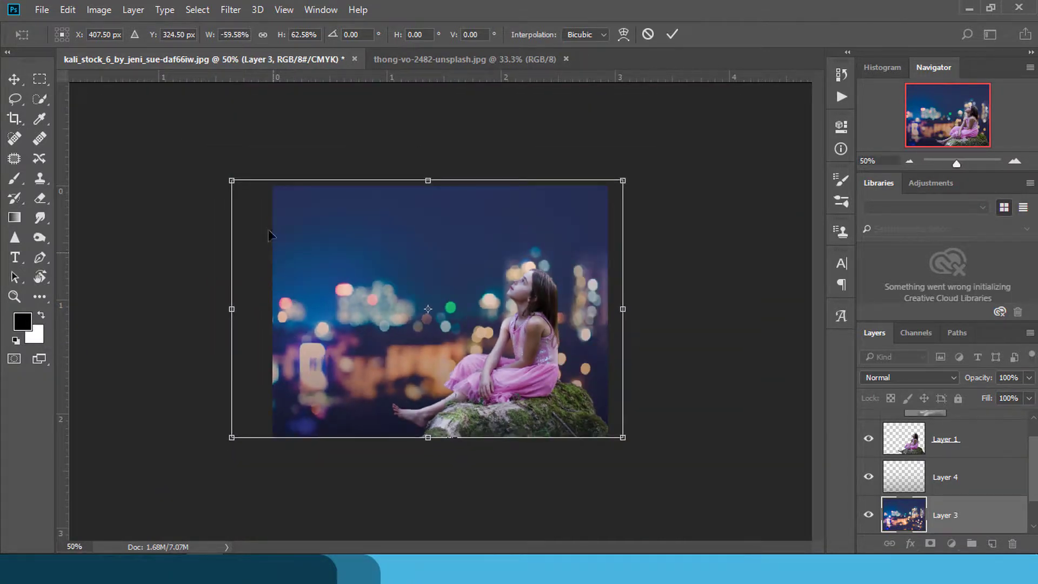
# Enlarge the background further, flip it back, and commit at about 65% by 68%.
pyautogui.moveTo(230, 179); pyautogui.dragTo(204, 158)
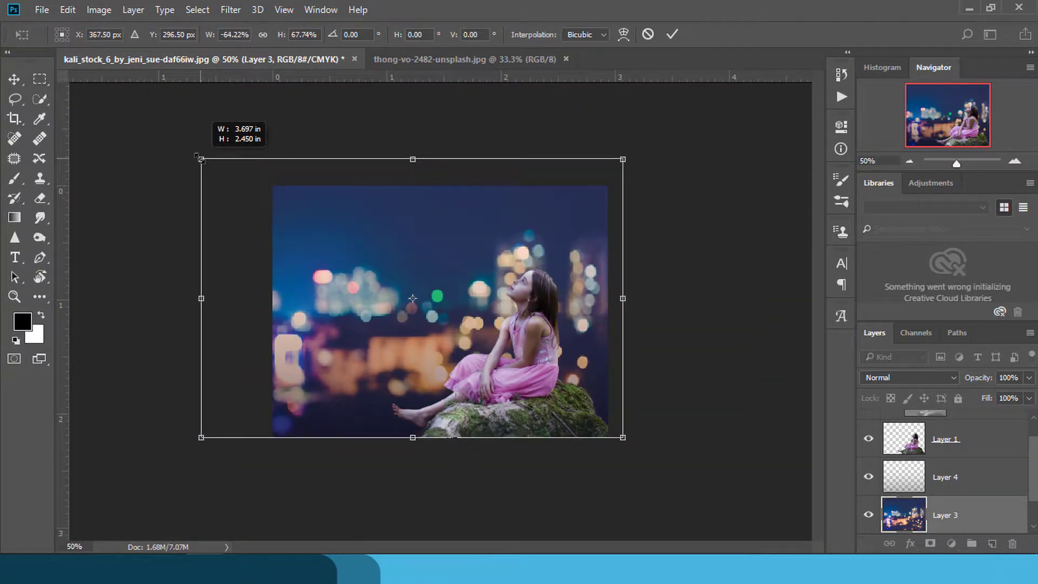
pyautogui.moveTo(337, 293)
pyautogui.mouseDown()
pyautogui.moveTo(366, 297)
pyautogui.moveTo(340, 294)
pyautogui.mouseUp()
pyautogui.rightClick(339, 294)
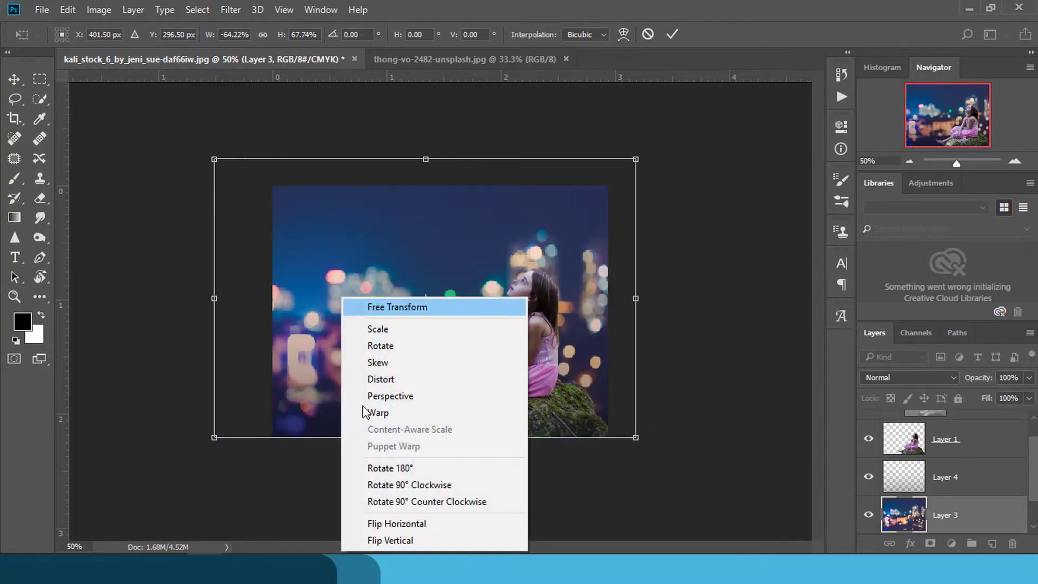
pyautogui.click(365, 527)
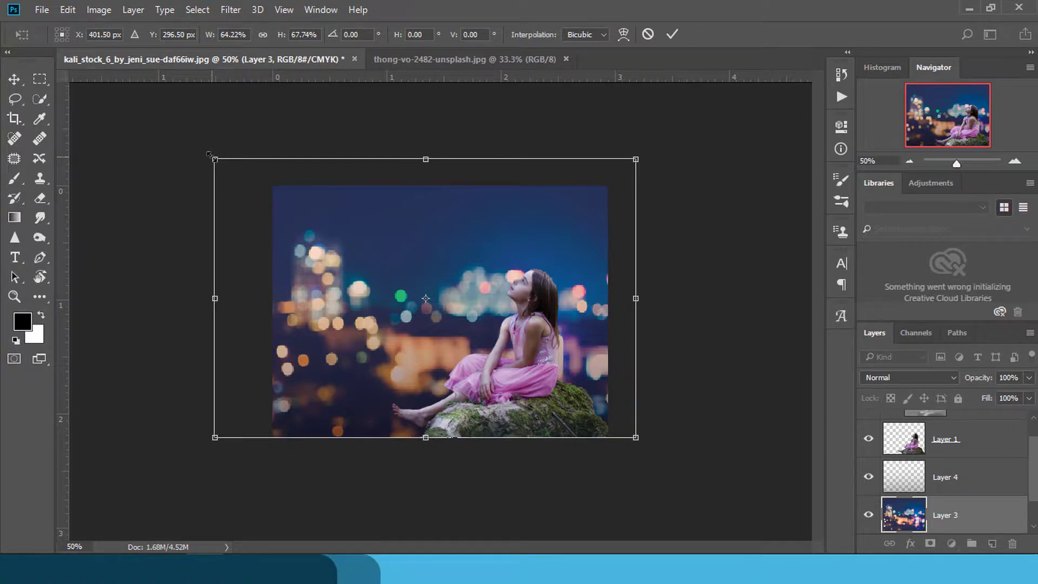
pyautogui.moveTo(209, 154); pyautogui.dragTo(206, 155)
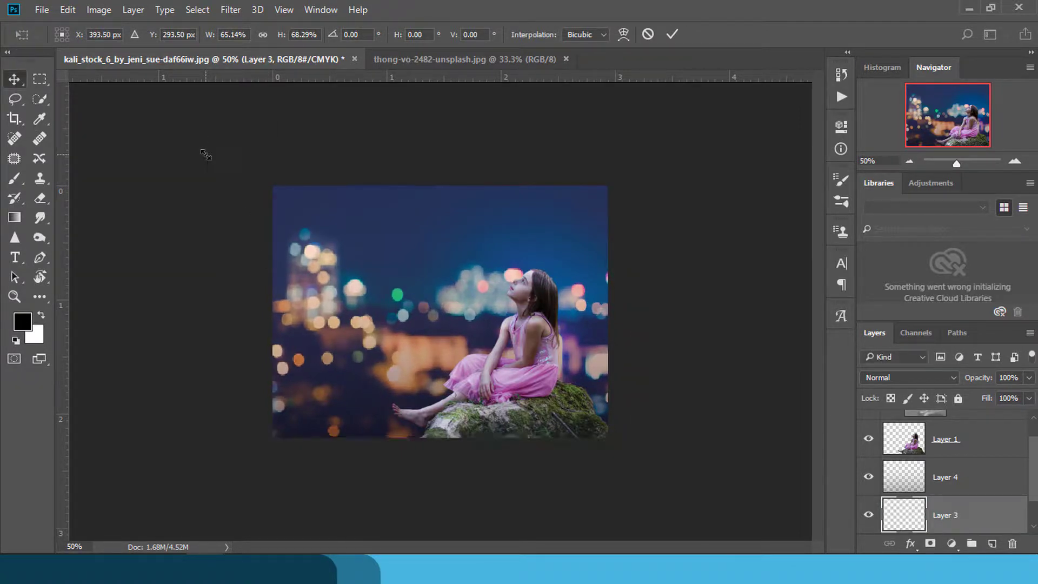
pyautogui.press('Return')
pyautogui.hotkey('ctrl', '0')
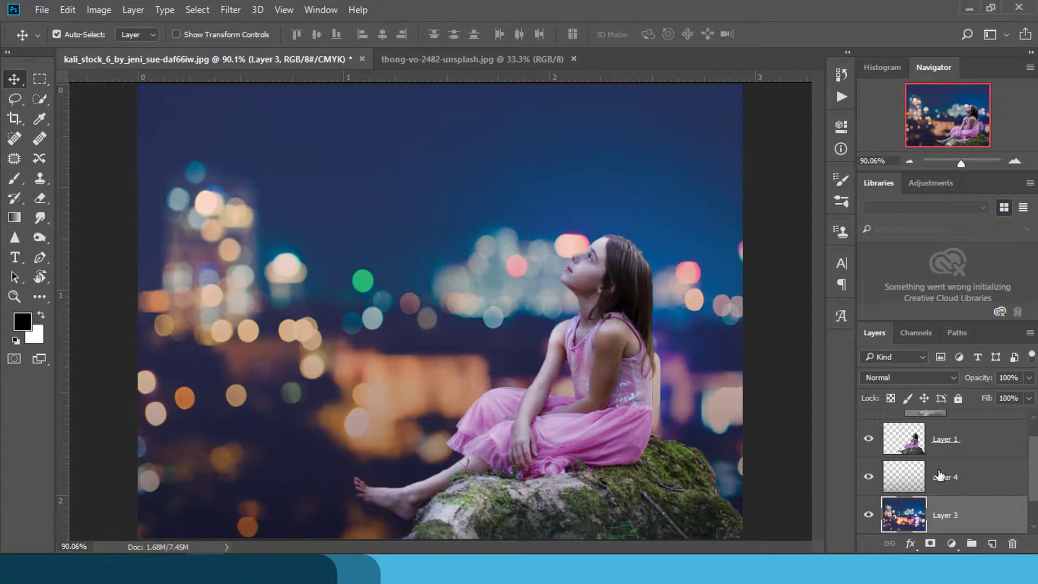
pyautogui.click(939, 474)
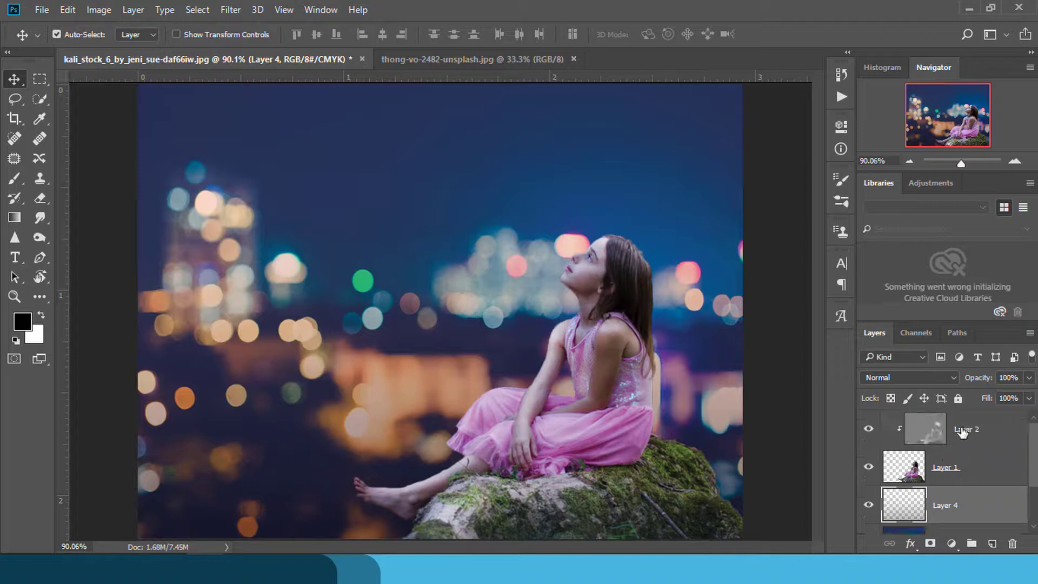
pyautogui.click(973, 435)
pyautogui.click(951, 543)
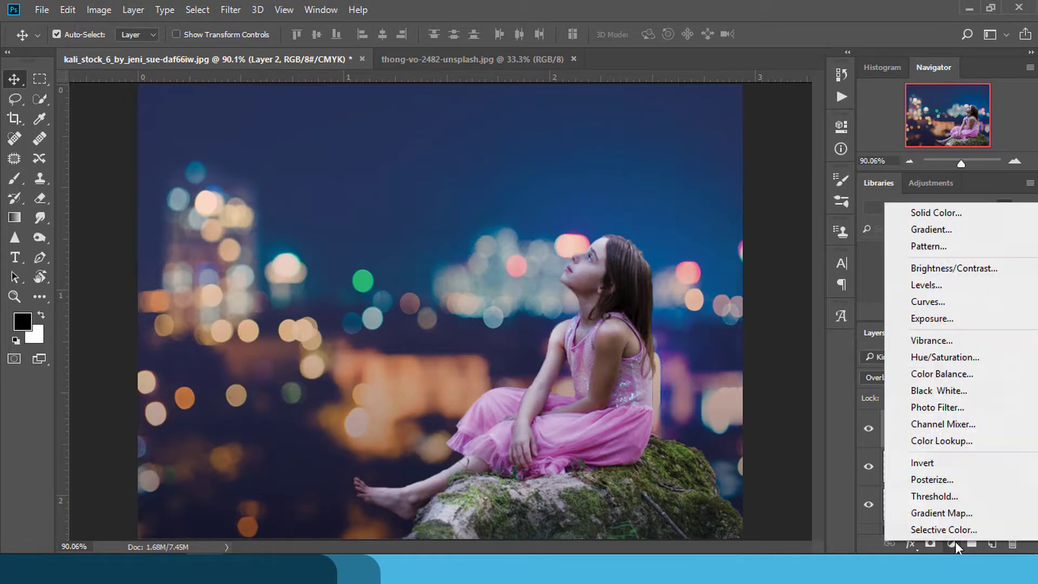
pyautogui.click(773, 311)
pyautogui.click(992, 543)
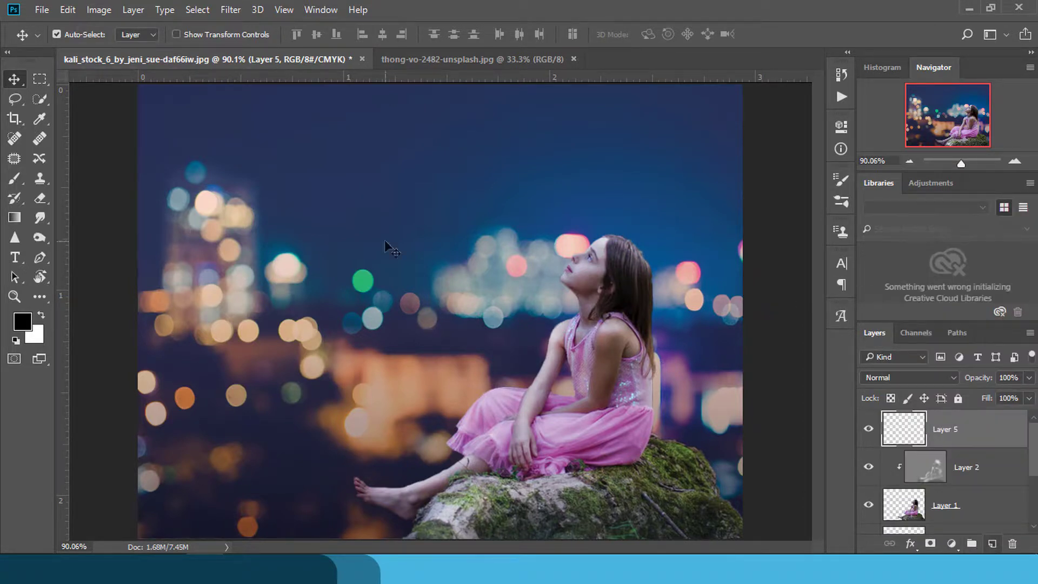
pyautogui.click(15, 178)
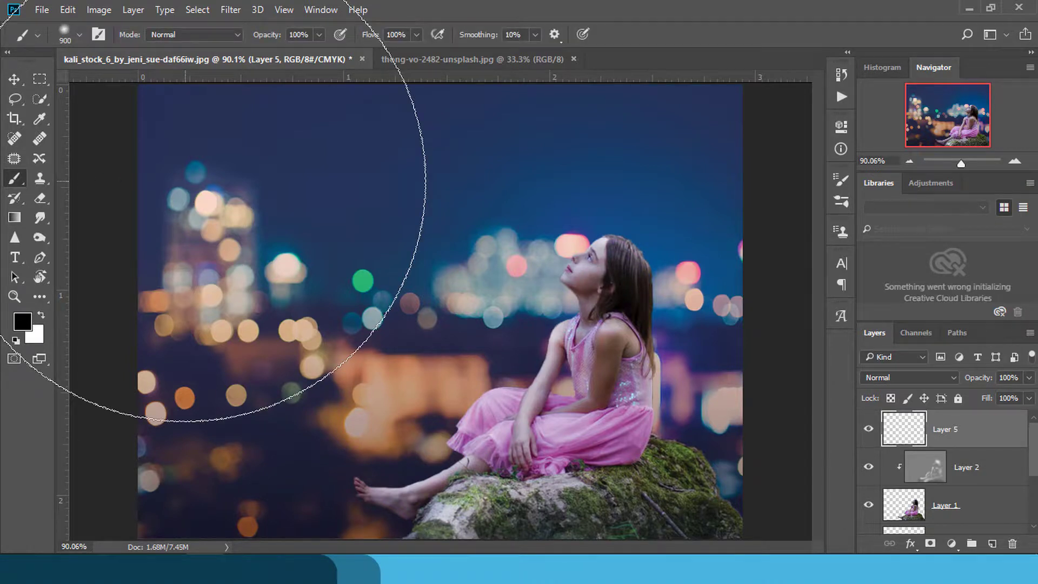
pyautogui.click(23, 322)
pyautogui.click(207, 203)
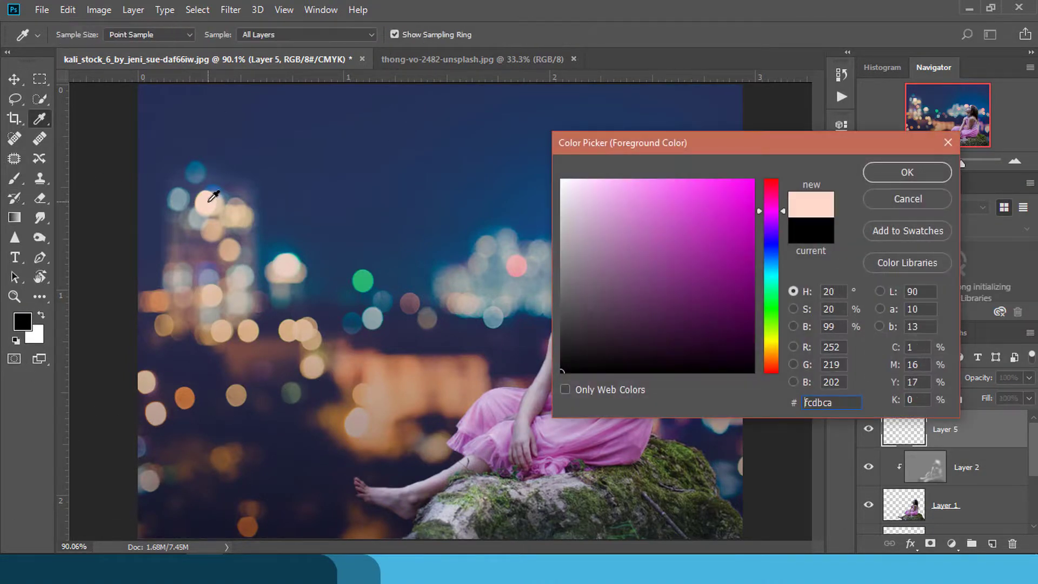
pyautogui.click(707, 187)
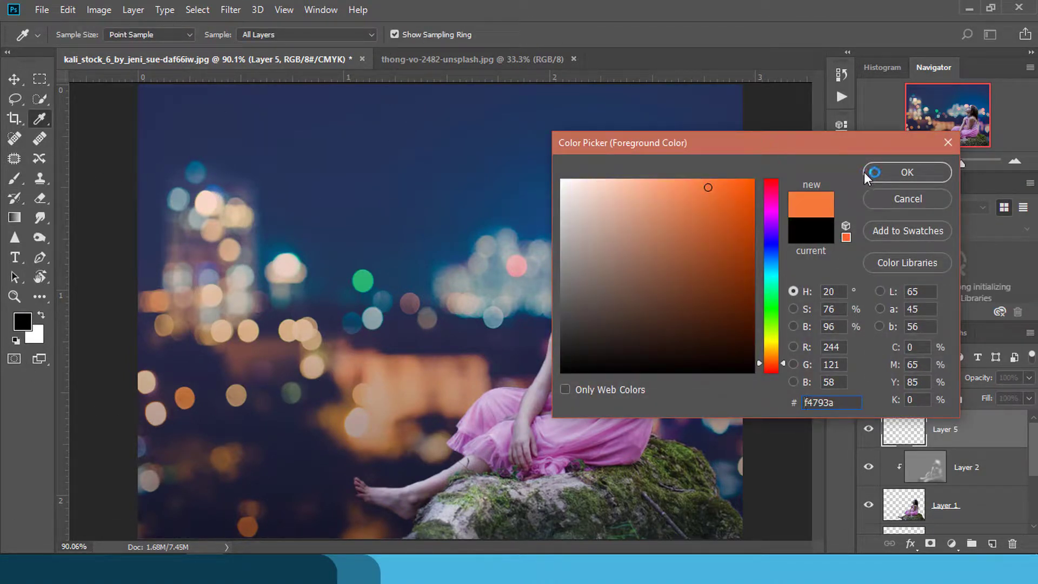
pyautogui.click(907, 172)
pyautogui.click(227, 135)
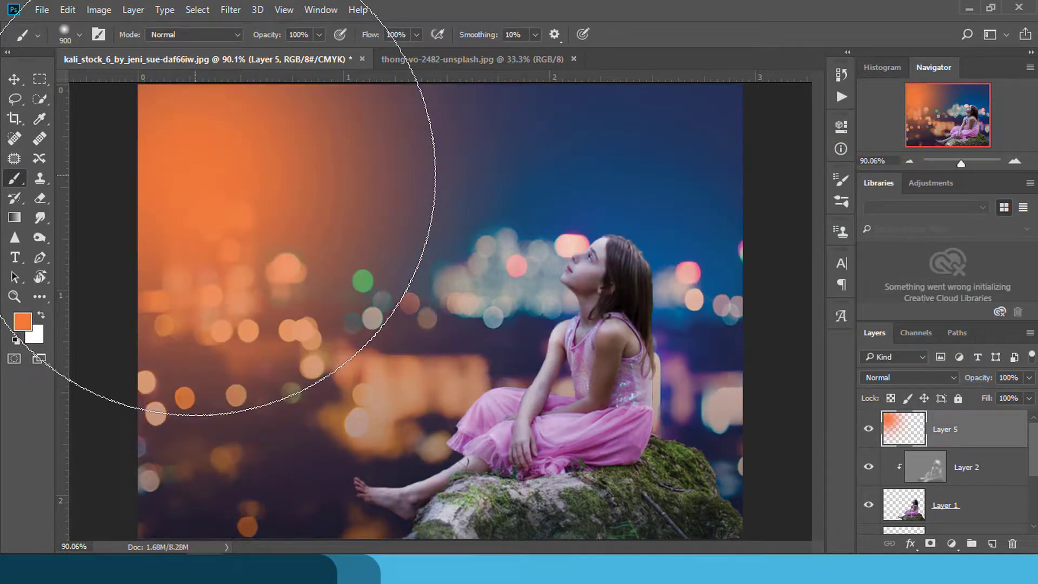
pyautogui.click(910, 378)
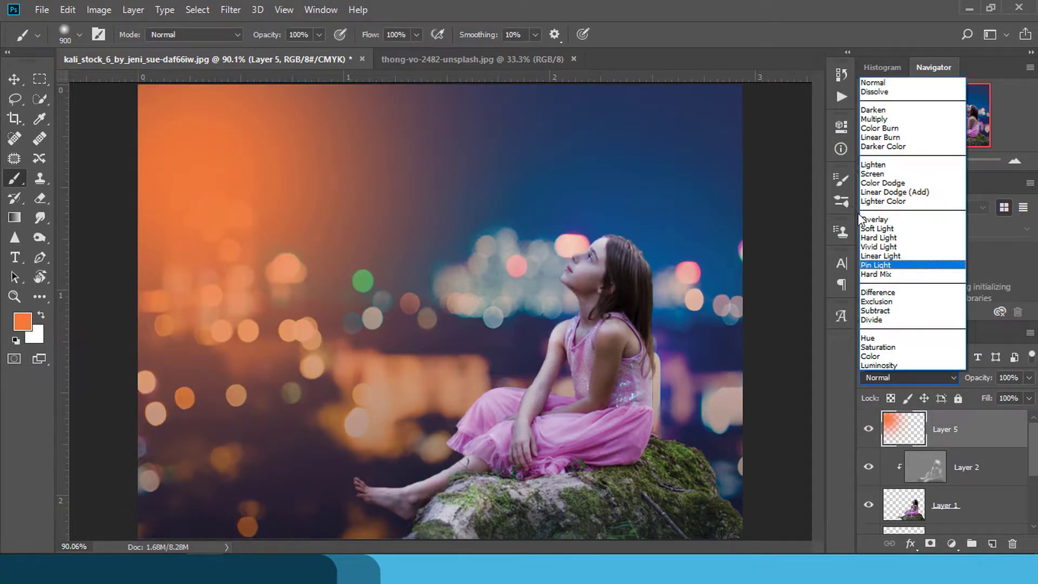
pyautogui.click(867, 174)
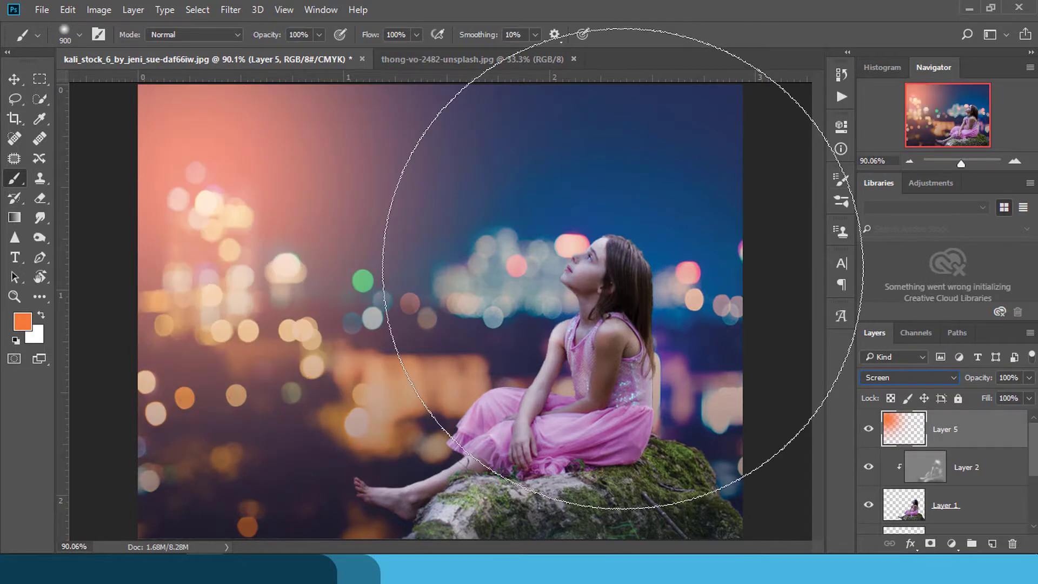
pyautogui.moveTo(974, 381)
pyautogui.mouseDown()
pyautogui.moveTo(398, 343)
pyautogui.moveTo(416, 342)
pyautogui.mouseUp()
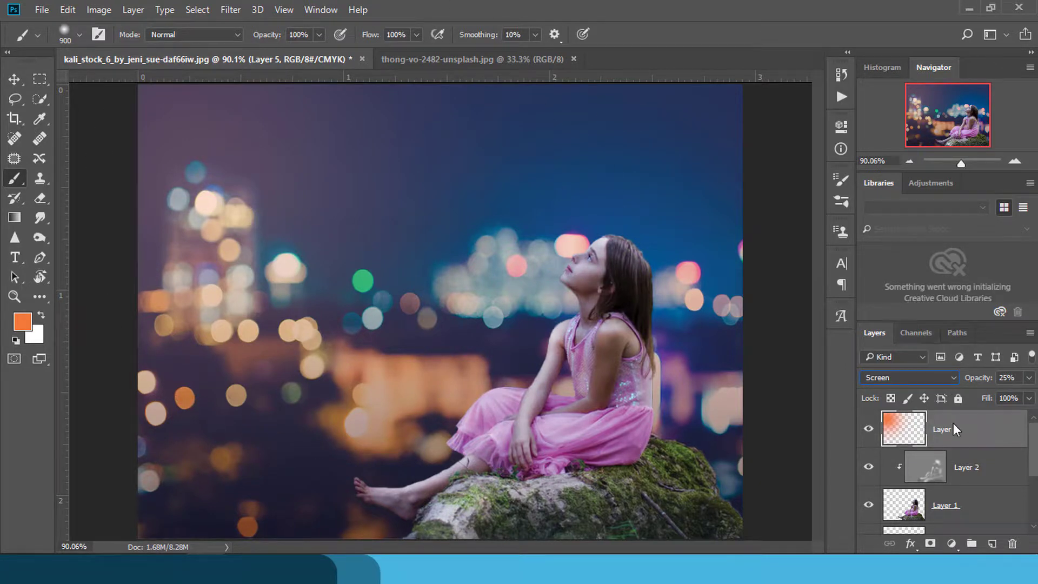
pyautogui.click(965, 467)
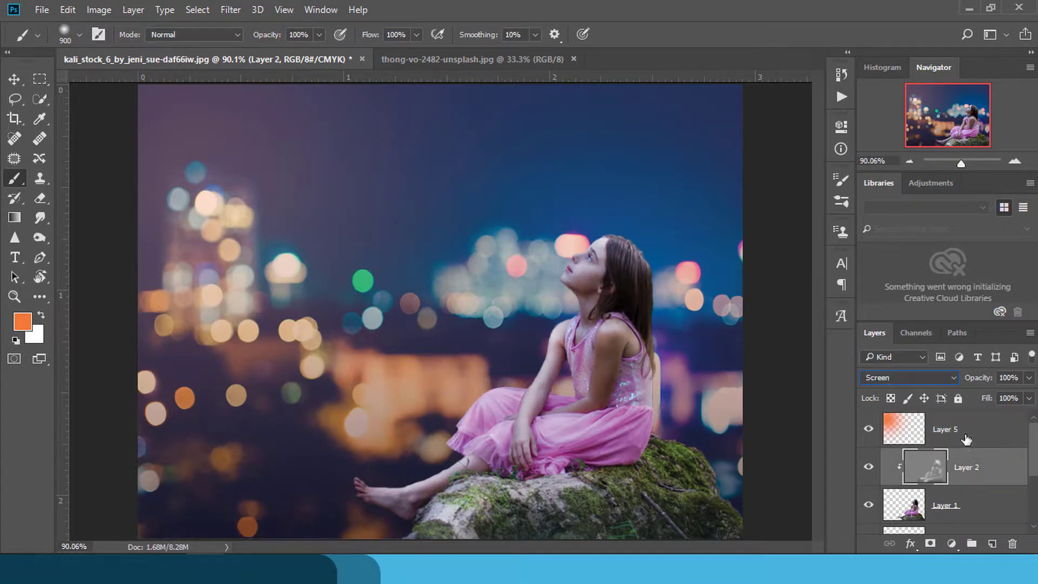
pyautogui.click(966, 438)
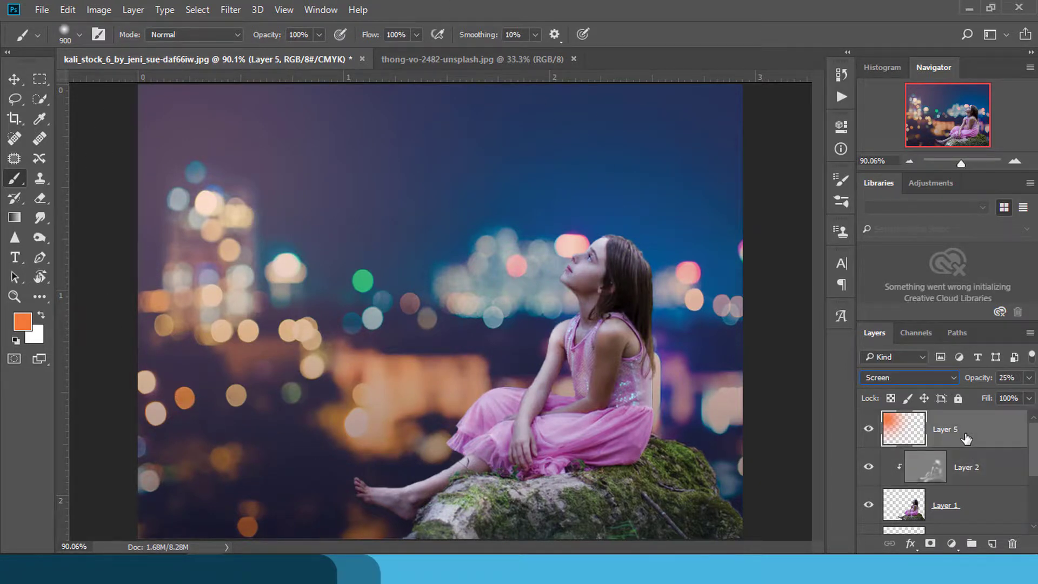
pyautogui.click(11, 79)
pyautogui.press('Delete')
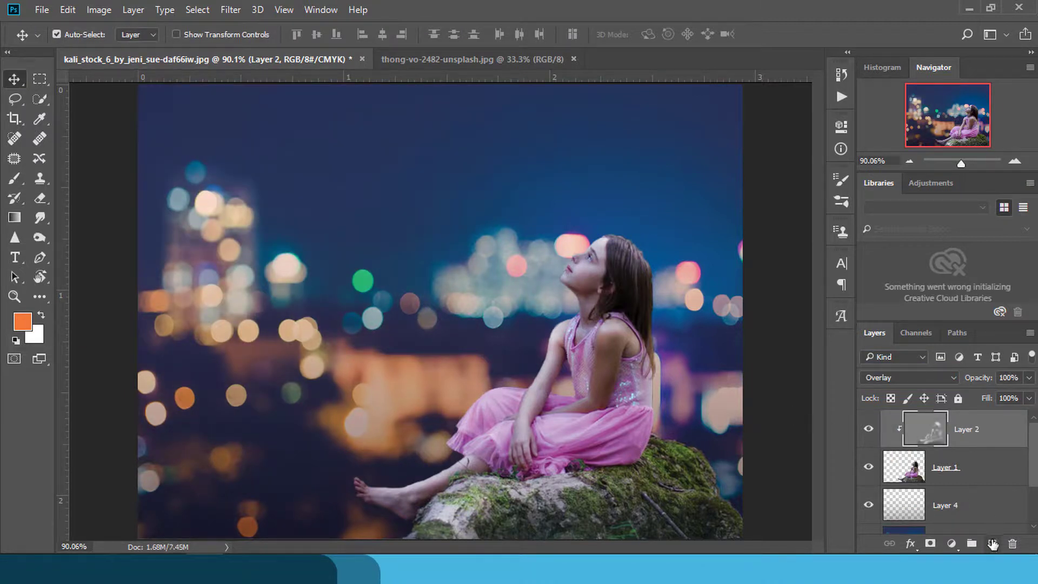
# On a new Layer 5, paint a peach glow sampled from a bokeh light at the right edge.
pyautogui.click(993, 543)
pyautogui.click(14, 178)
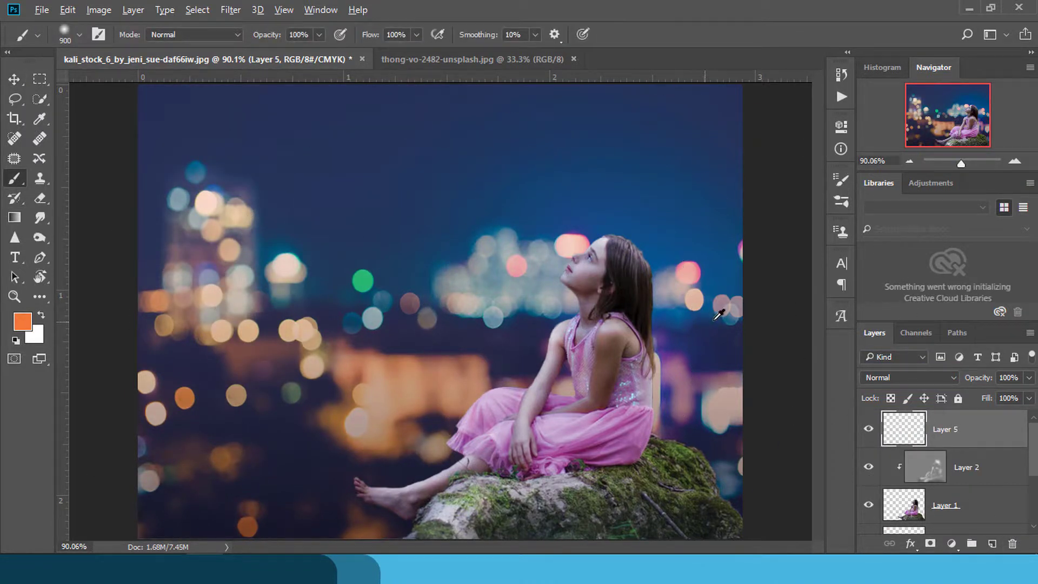
pyautogui.keyDown('alt'); pyautogui.click(695, 300); pyautogui.keyUp('alt')
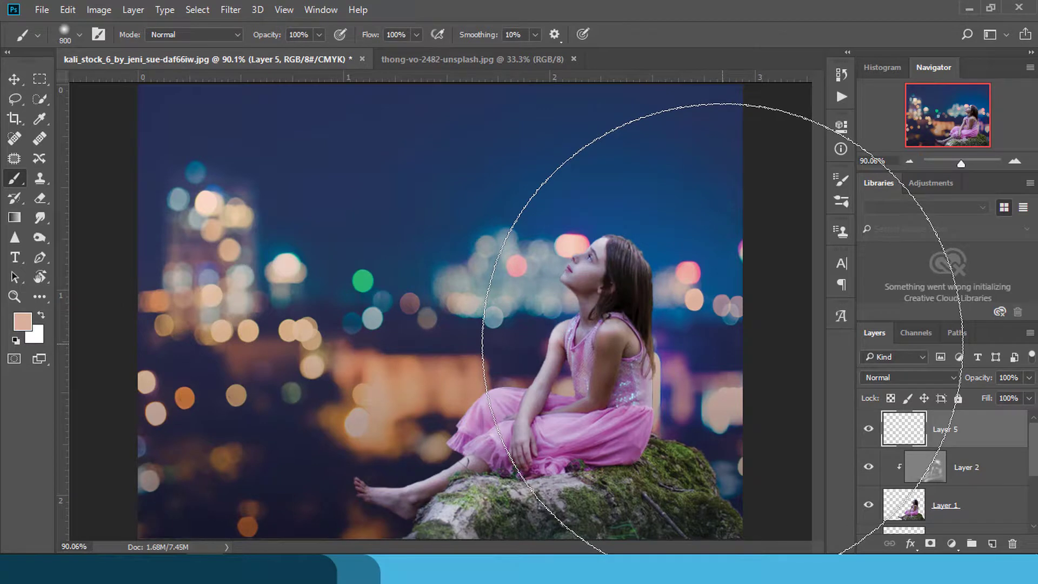
pyautogui.click(743, 364)
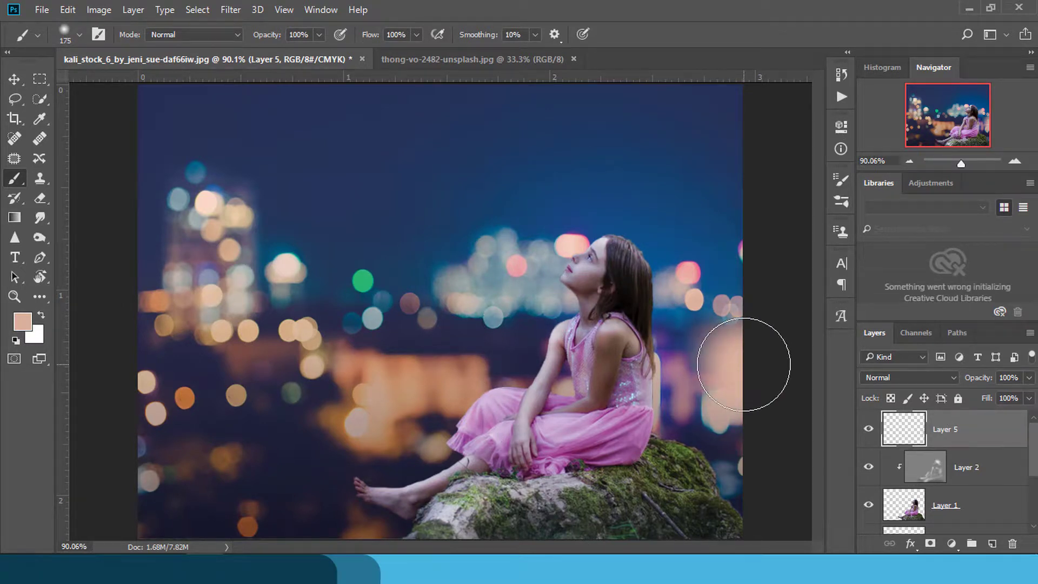
# Enlarge the peach glow up and left, shift it behind the girl, and commit.
pyautogui.hotkey('ctrl', 't')
pyautogui.moveTo(639, 464); pyautogui.dragTo(535, 530)
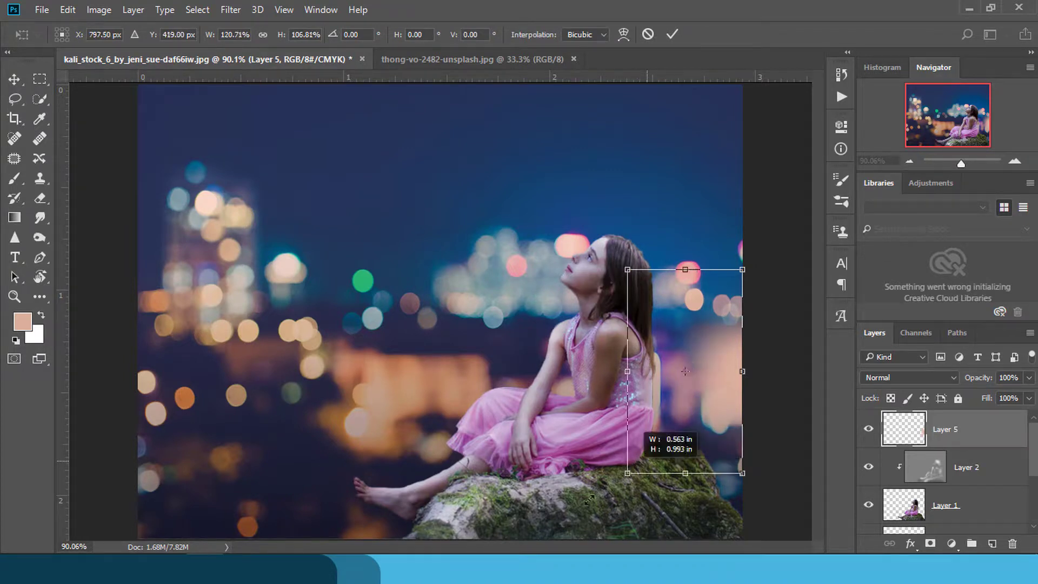
pyautogui.moveTo(536, 265)
pyautogui.mouseDown()
pyautogui.moveTo(427, 153)
pyautogui.moveTo(451, 173)
pyautogui.mouseUp()
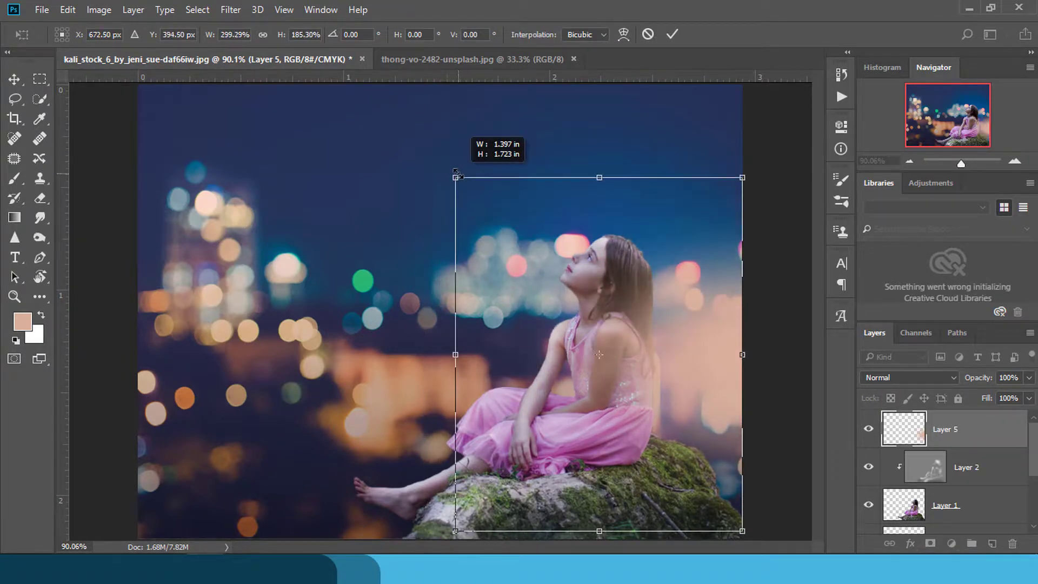
pyautogui.moveTo(524, 406)
pyautogui.mouseDown()
pyautogui.moveTo(602, 411)
pyautogui.moveTo(591, 420)
pyautogui.mouseUp()
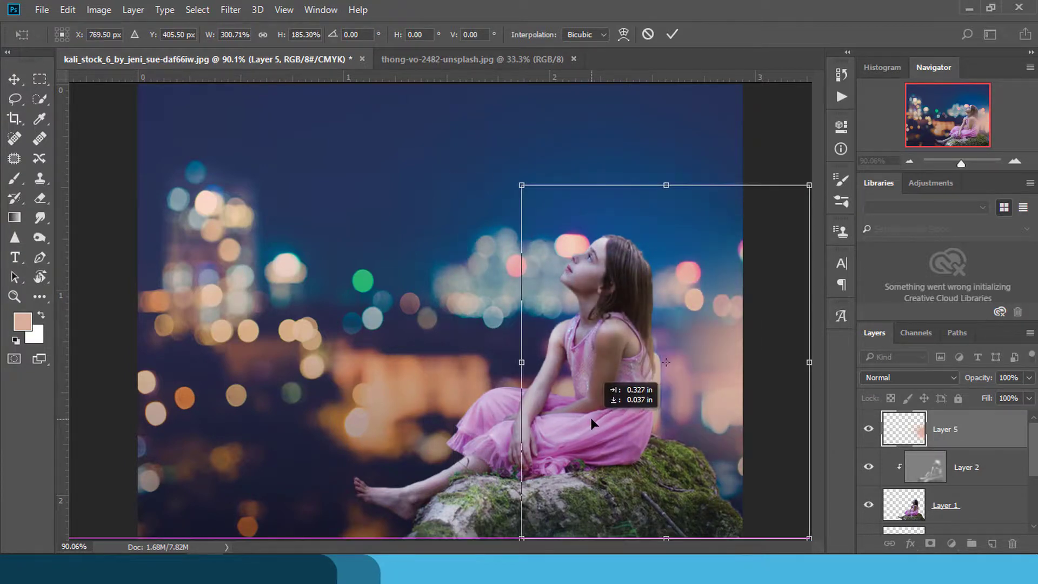
pyautogui.press('Return')
pyautogui.press('b')
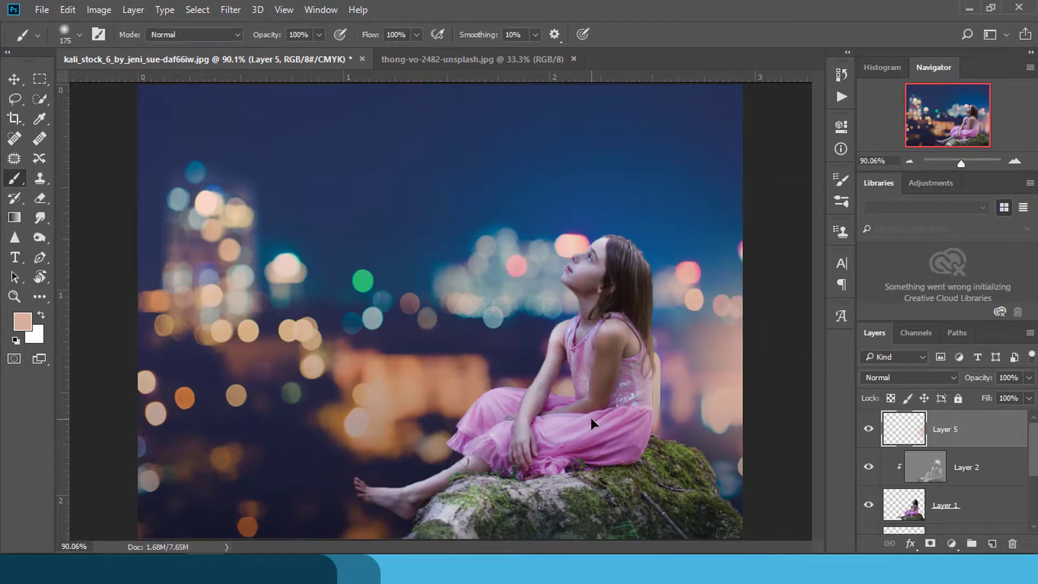
pyautogui.hotkey('ctrl', '+')
pyautogui.hotkey('ctrl', '+')
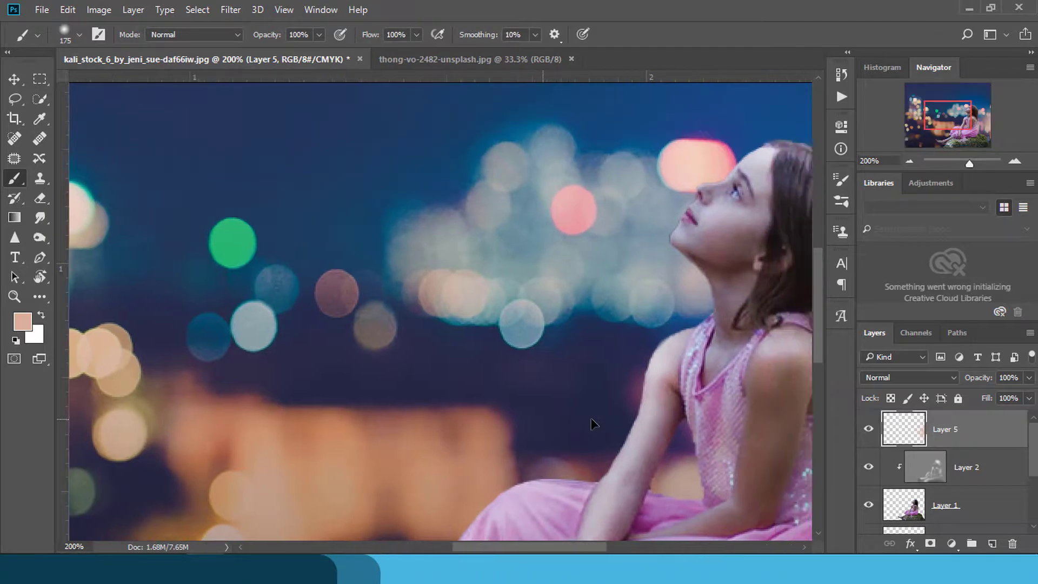
# Add a new Soft Light layer clipped to the girl's Layer 1.
pyautogui.scroll(-3, 590, 417)
pyautogui.hscroll(3, 591, 417)
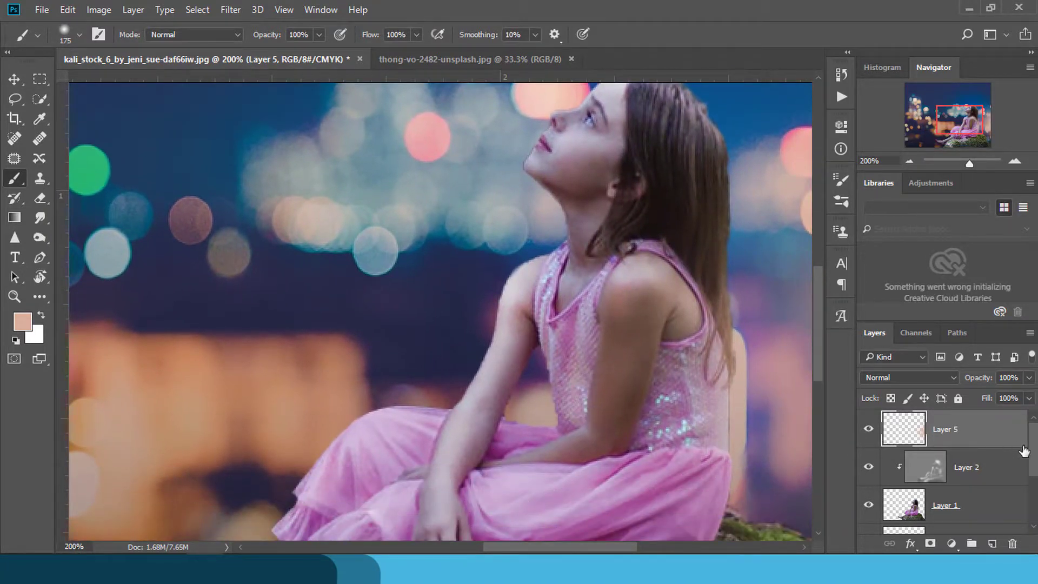
pyautogui.click(986, 518)
pyautogui.click(992, 543)
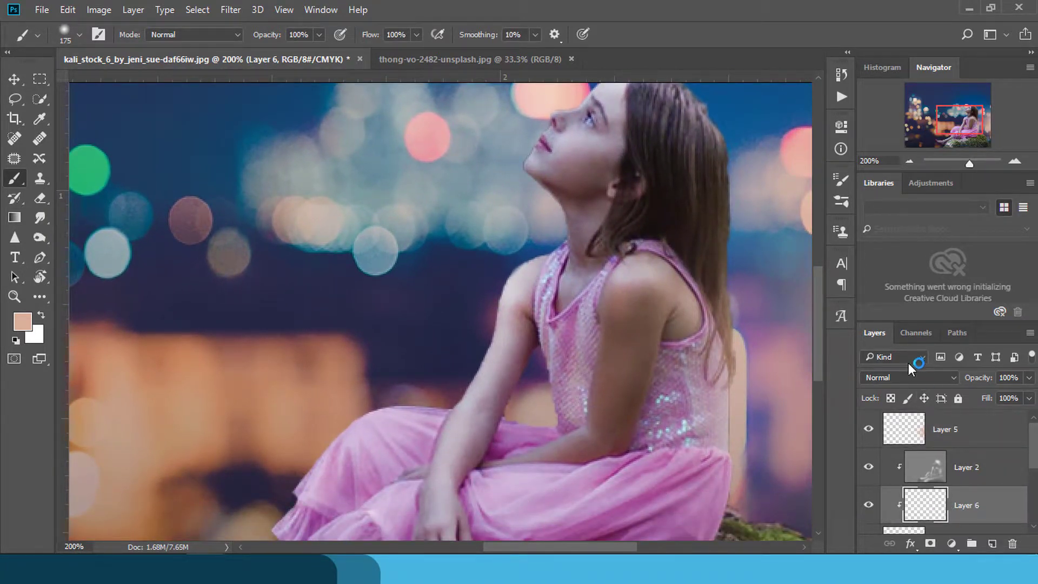
pyautogui.click(913, 377)
pyautogui.click(878, 273)
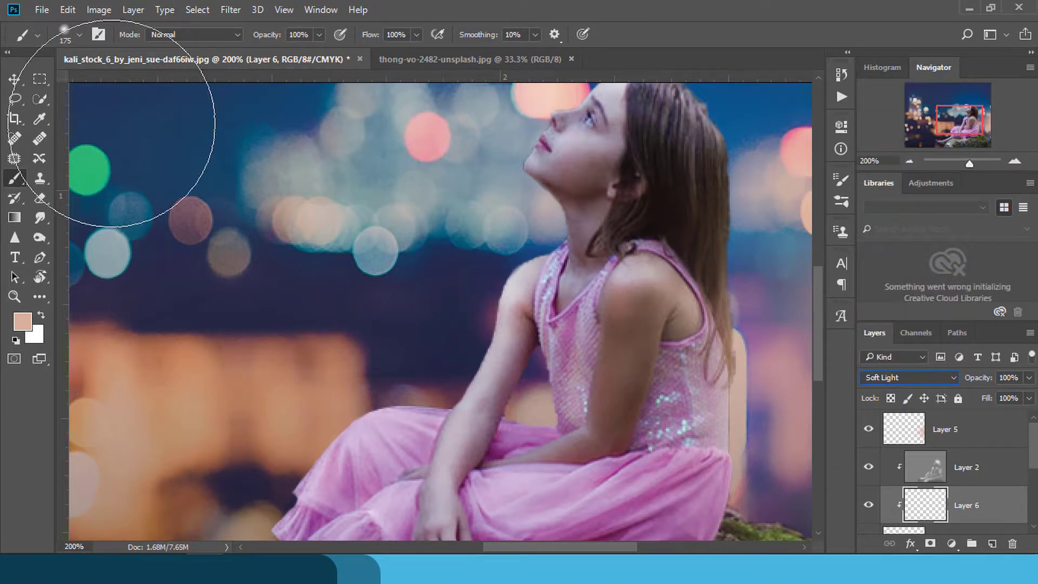
# Paint peach rim light along her back and hair, and sampled tan along the dress edge.
pyautogui.moveTo(749, 342)
pyautogui.mouseDown()
pyautogui.moveTo(827, 428)
pyautogui.moveTo(806, 459)
pyautogui.moveTo(822, 352)
pyautogui.moveTo(807, 285)
pyautogui.moveTo(805, 295)
pyautogui.mouseUp()
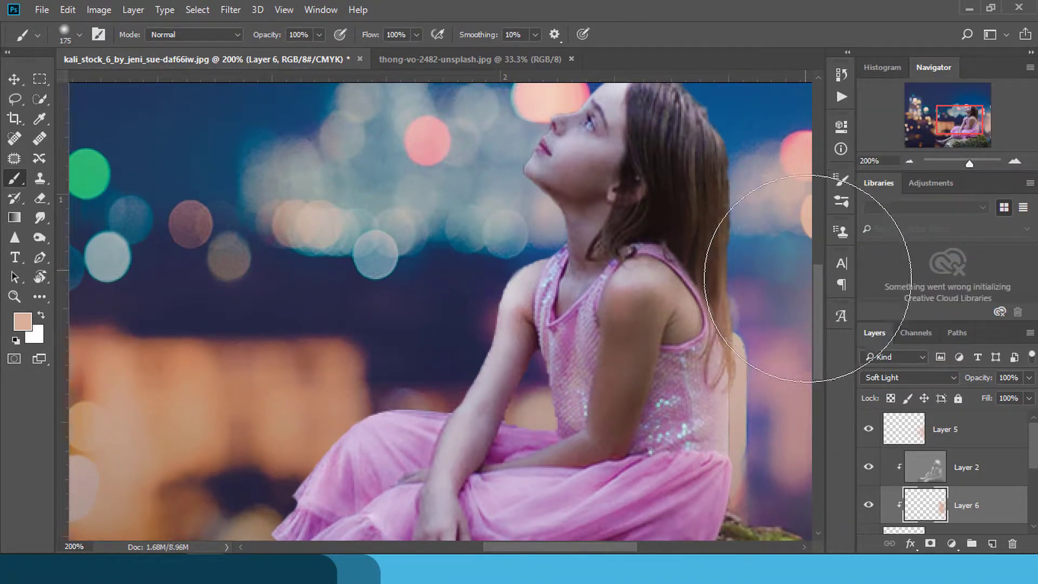
pyautogui.scroll(-3, 401, 410)
pyautogui.hscroll(-3, 400, 410)
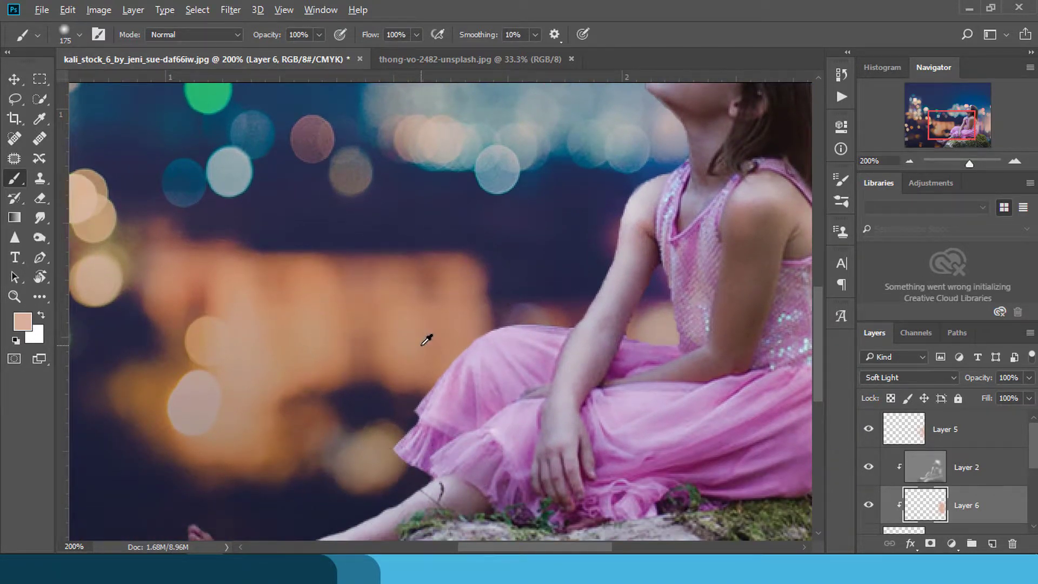
pyautogui.keyDown('alt'); pyautogui.click(425, 339); pyautogui.keyUp('alt')
pyautogui.moveTo(425, 337)
pyautogui.mouseDown()
pyautogui.moveTo(517, 258)
pyautogui.moveTo(513, 231)
pyautogui.mouseUp()
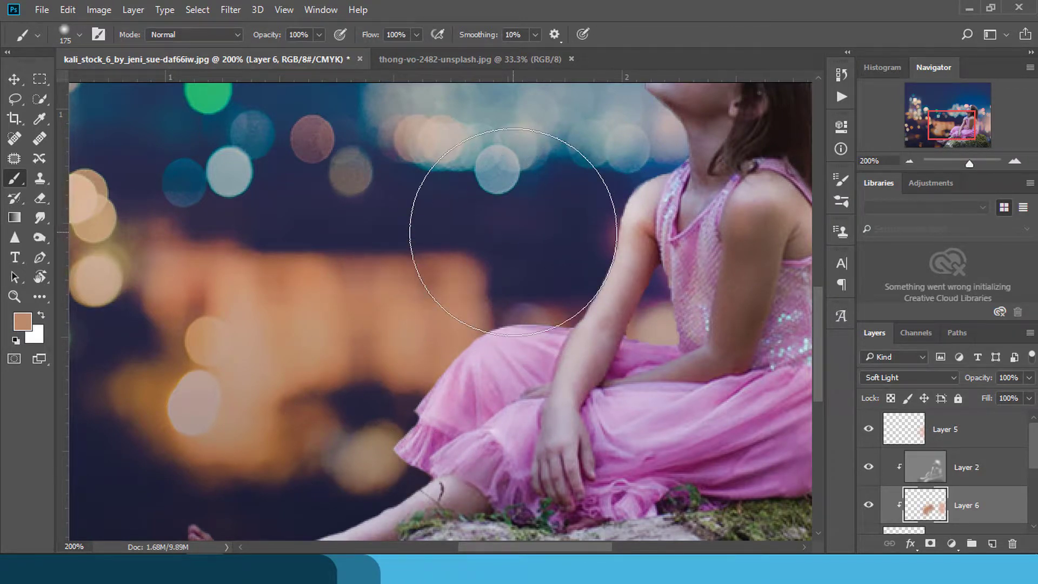
pyautogui.hotkey('ctrl', '-')
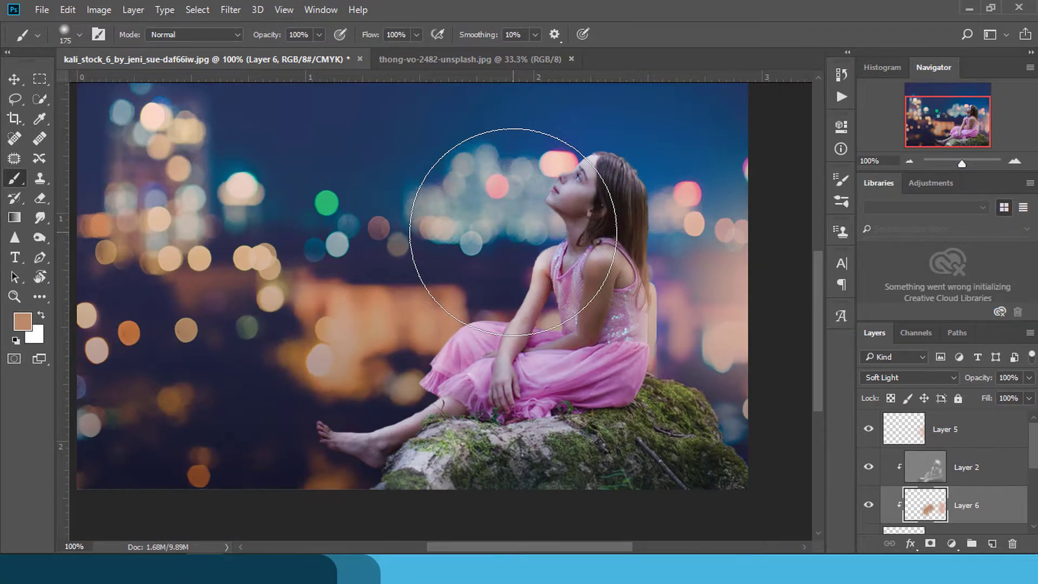
pyautogui.hotkey('ctrl', '-')
# Fade the Layer 5 peach glow to 44% opacity and crop the canvas taller for extra top sky.
pyautogui.click(940, 418)
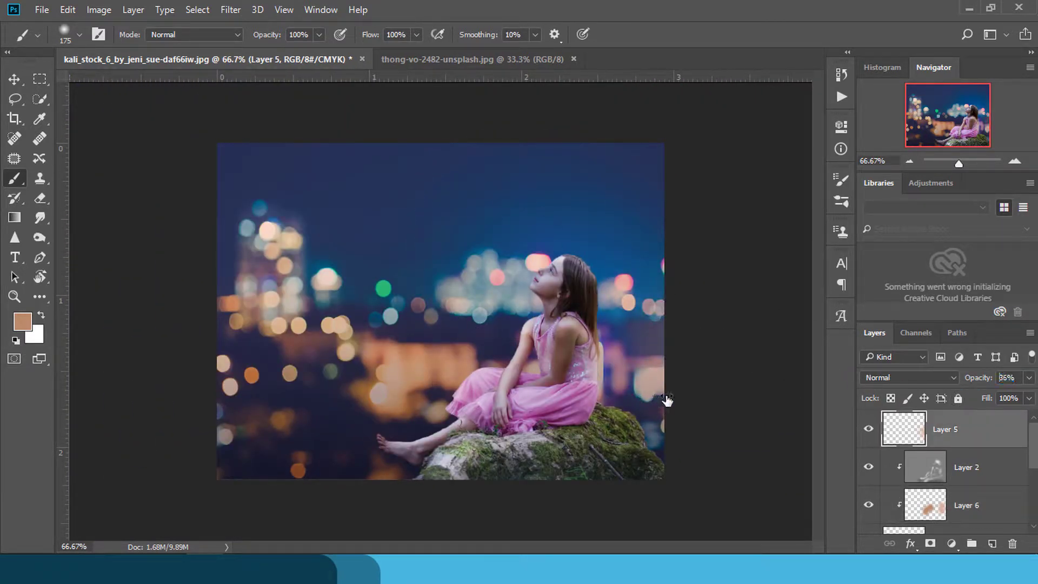
pyautogui.moveTo(678, 396); pyautogui.dragTo(672, 403)
pyautogui.press('c')
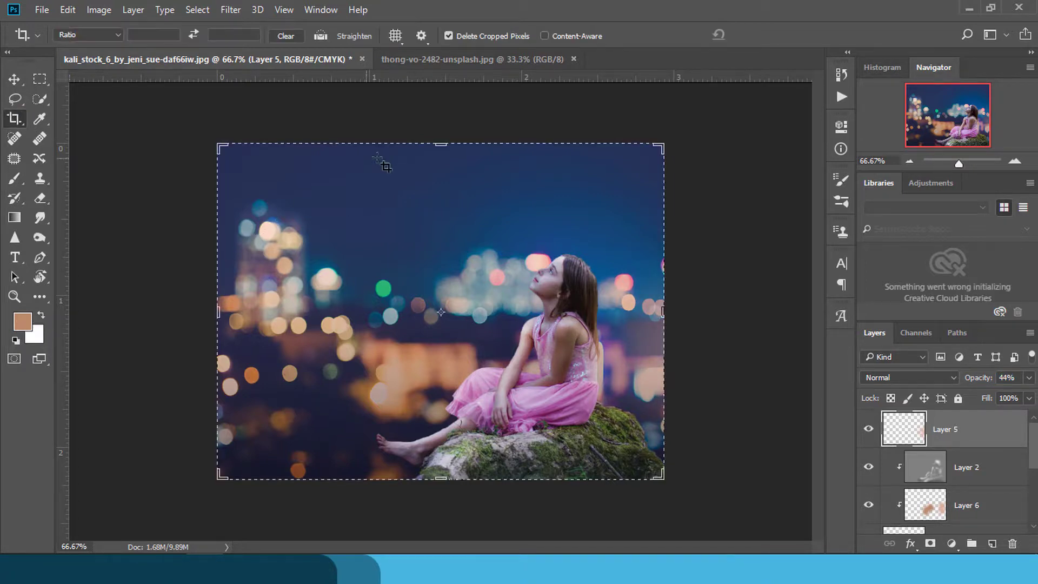
pyautogui.moveTo(438, 145); pyautogui.dragTo(439, 134)
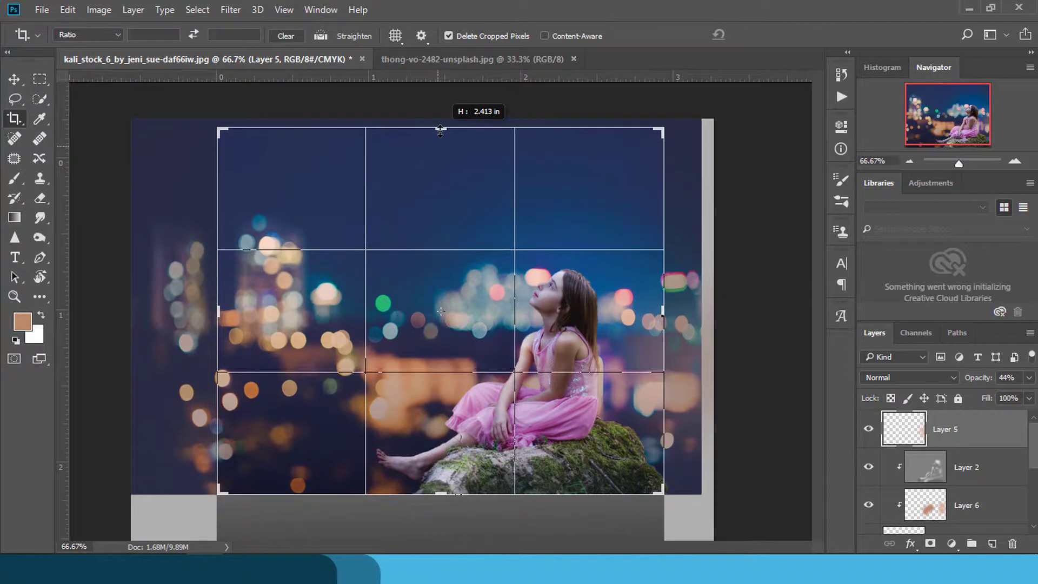
pyautogui.moveTo(440, 133); pyautogui.dragTo(440, 132)
pyautogui.press('Return')
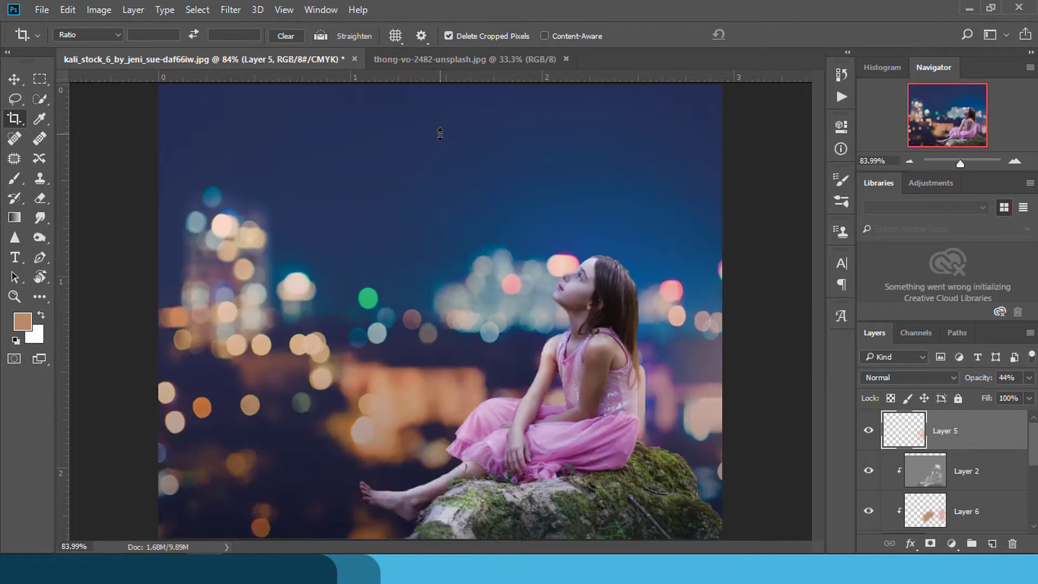
pyautogui.click(13, 81)
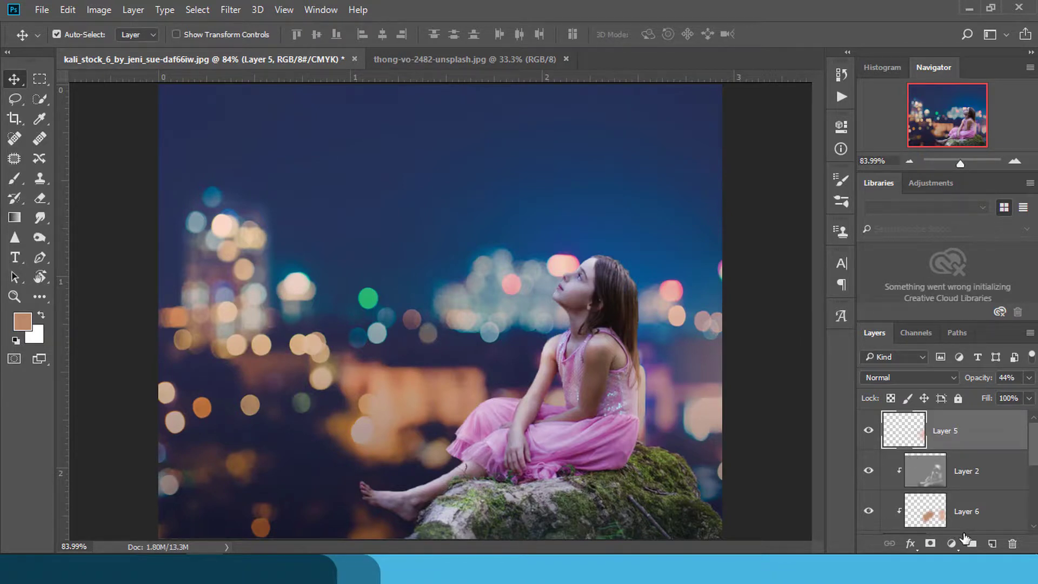
# On overlay Layer 2, burn the dress where it meets the rock.
pyautogui.click(969, 487)
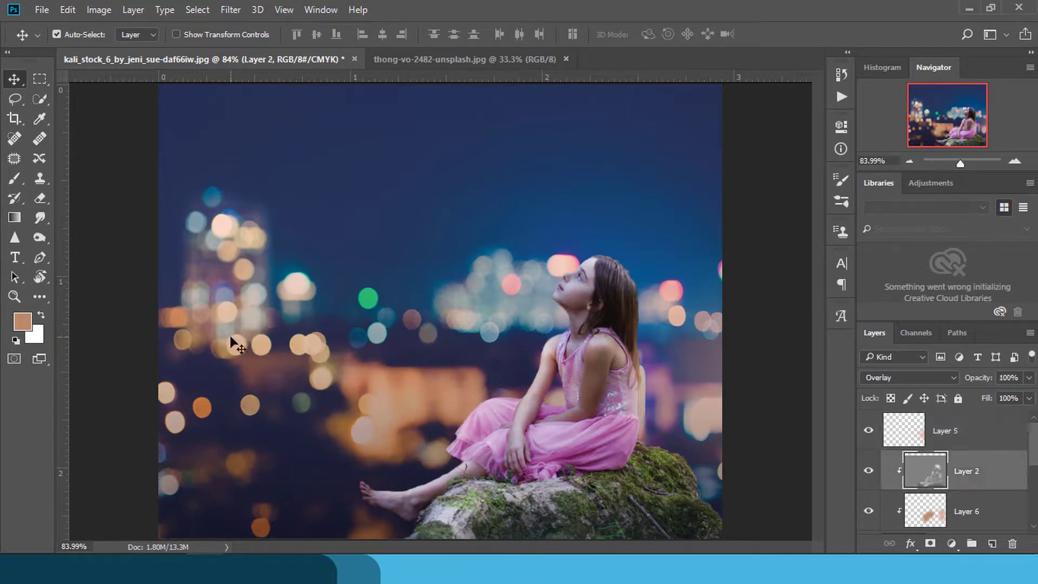
pyautogui.click(42, 239)
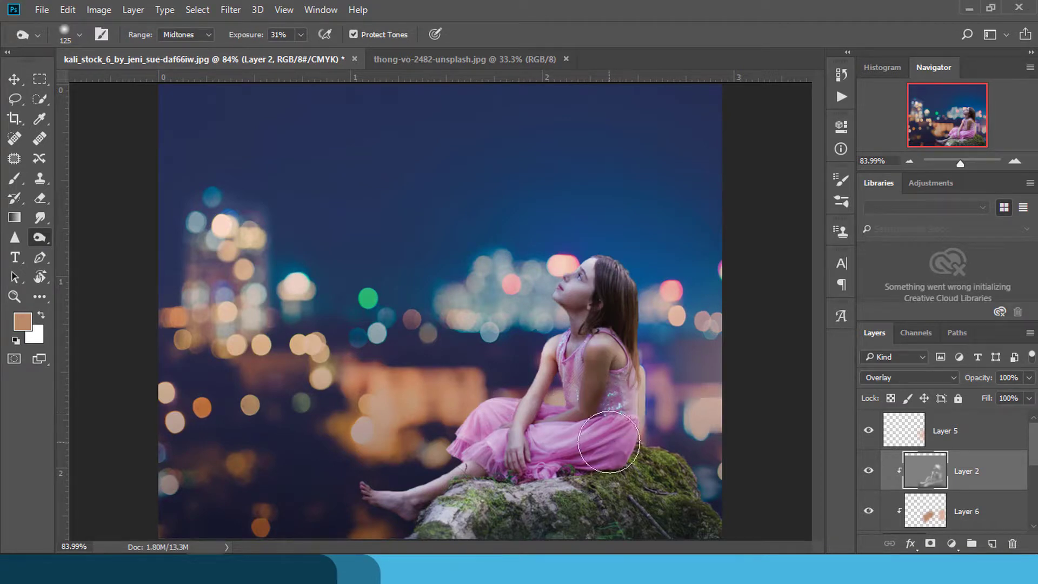
pyautogui.moveTo(609, 441); pyautogui.dragTo(498, 468)
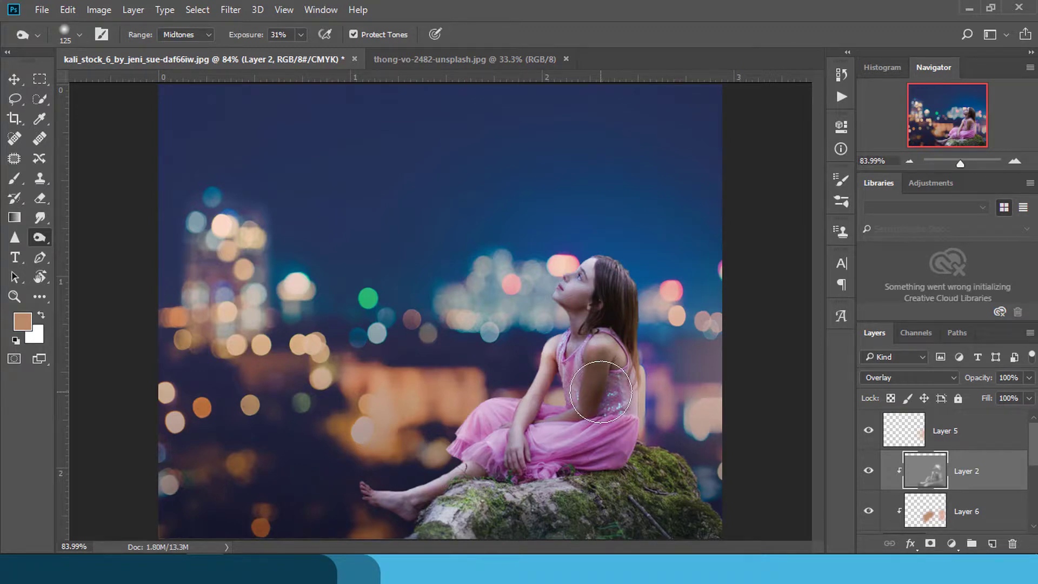
# Dodge the girl's arm and dress at 31% midtones, refining with a smaller brush.
pyautogui.click(601, 391)
pyautogui.click(601, 392)
pyautogui.moveTo(601, 392); pyautogui.dragTo(601, 455)
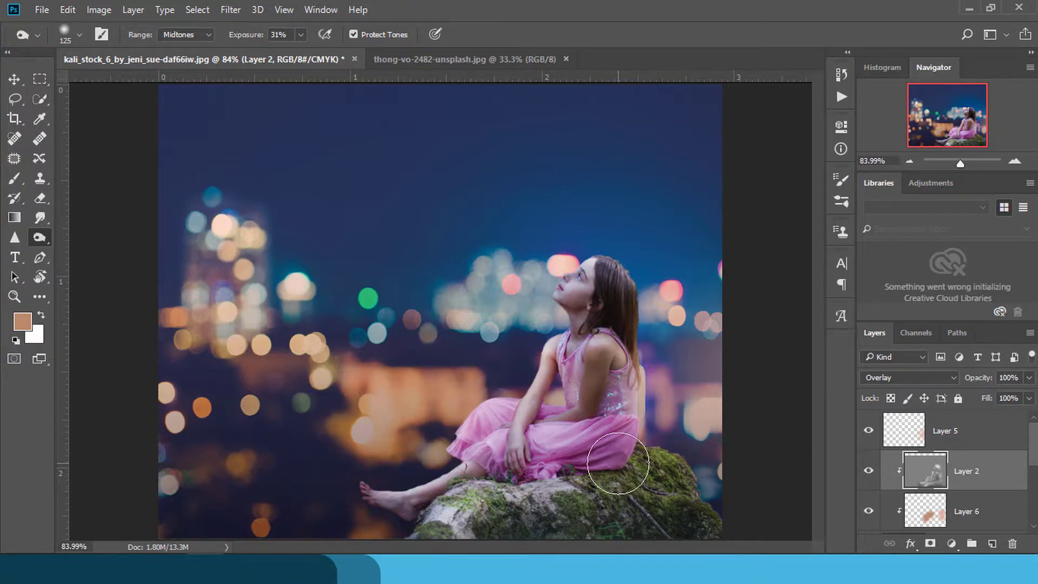
pyautogui.hotkey('ctrl', '+')
pyautogui.hotkey('ctrl', '+')
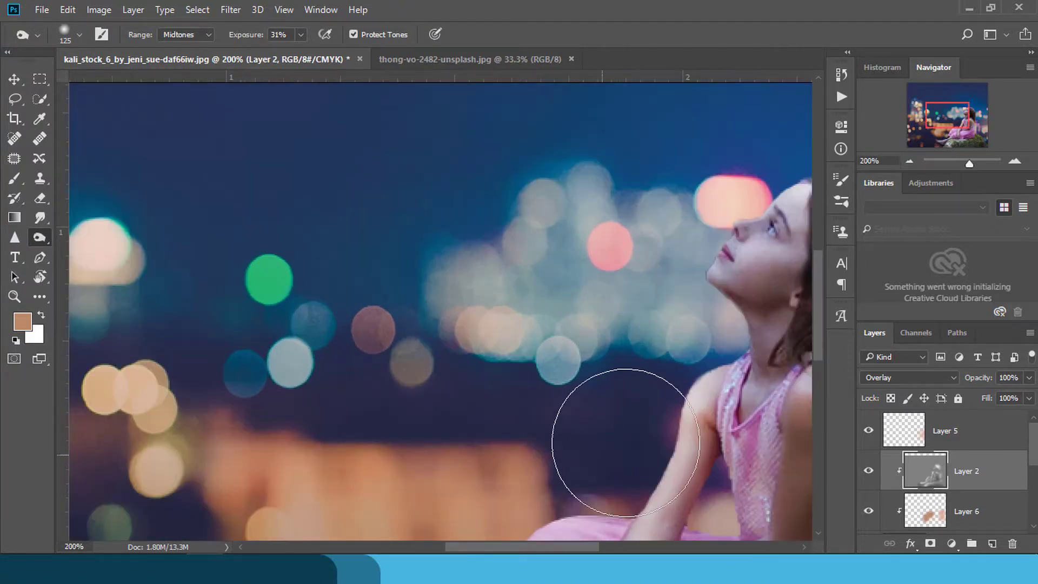
pyautogui.press('[')
pyautogui.press('[')
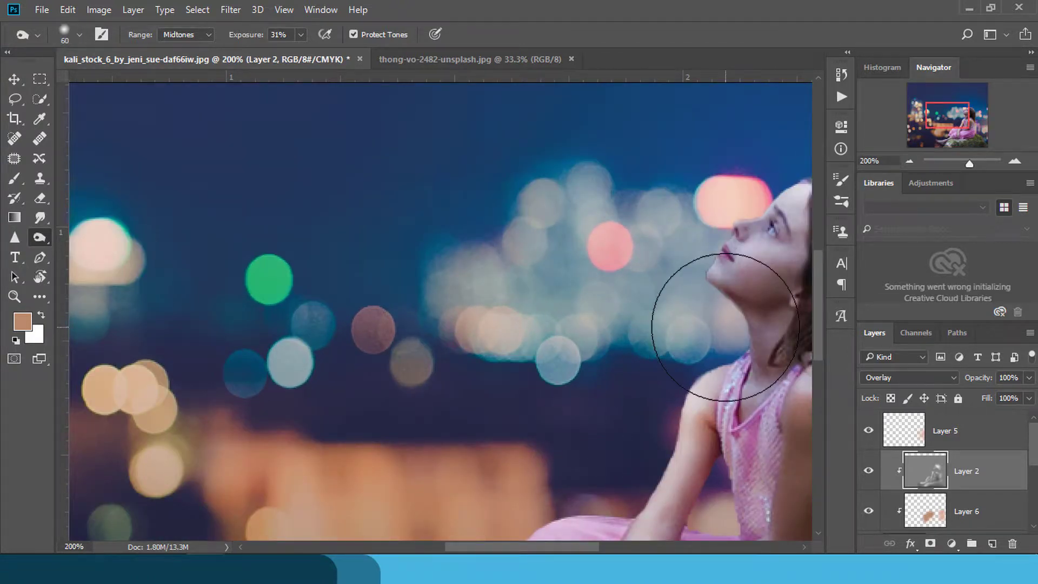
pyautogui.scroll(-1, 725, 327)
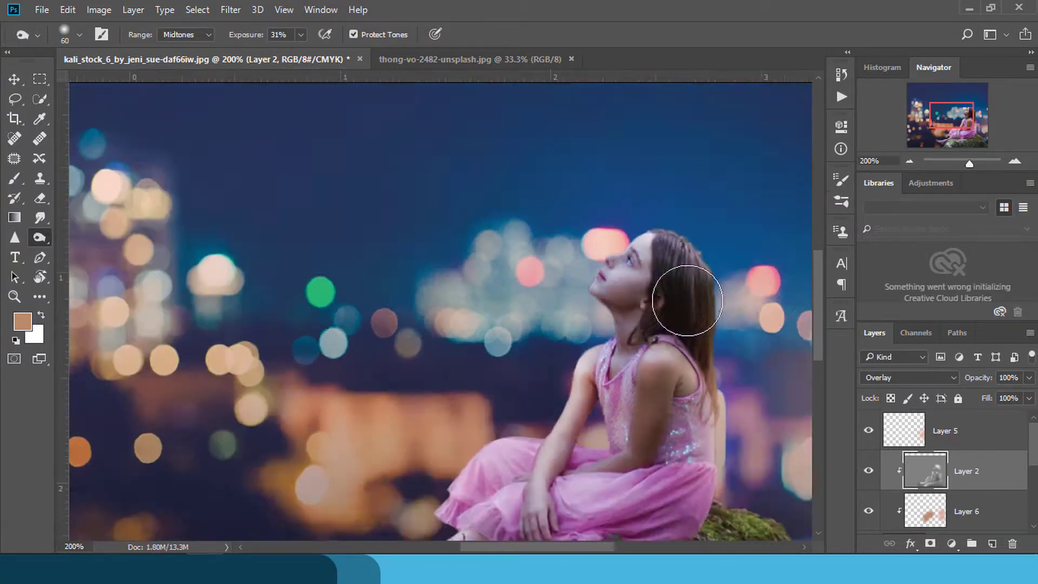
pyautogui.hotkey('ctrl', '0')
pyautogui.press('v')
pyautogui.click(346, 214)
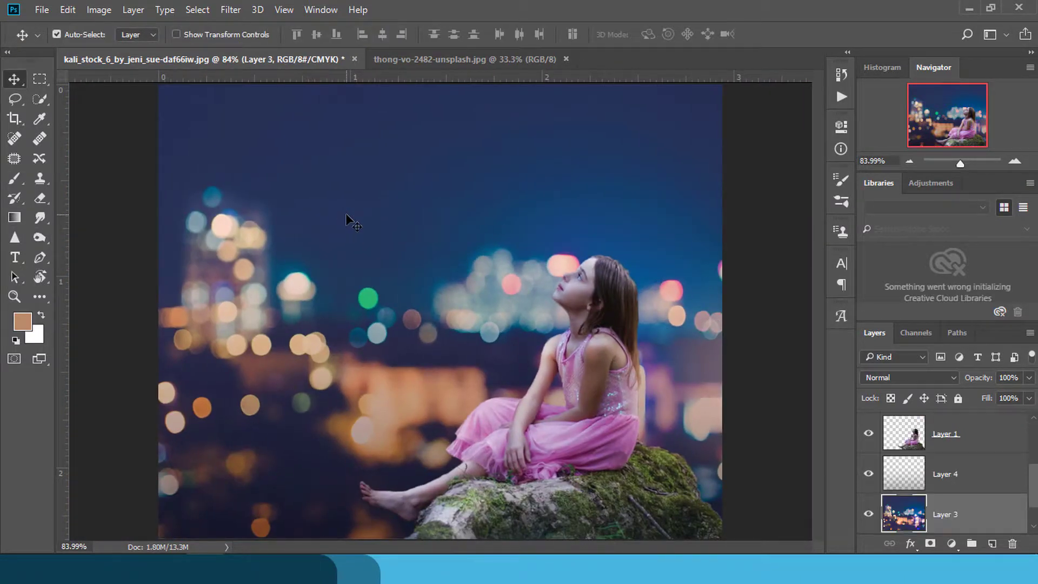
# Try enlarging the city background Layer 3 to about 280%, then undo it.
pyautogui.moveTo(971, 380); pyautogui.dragTo(989, 379)
pyautogui.scroll(-1, 946, 434)
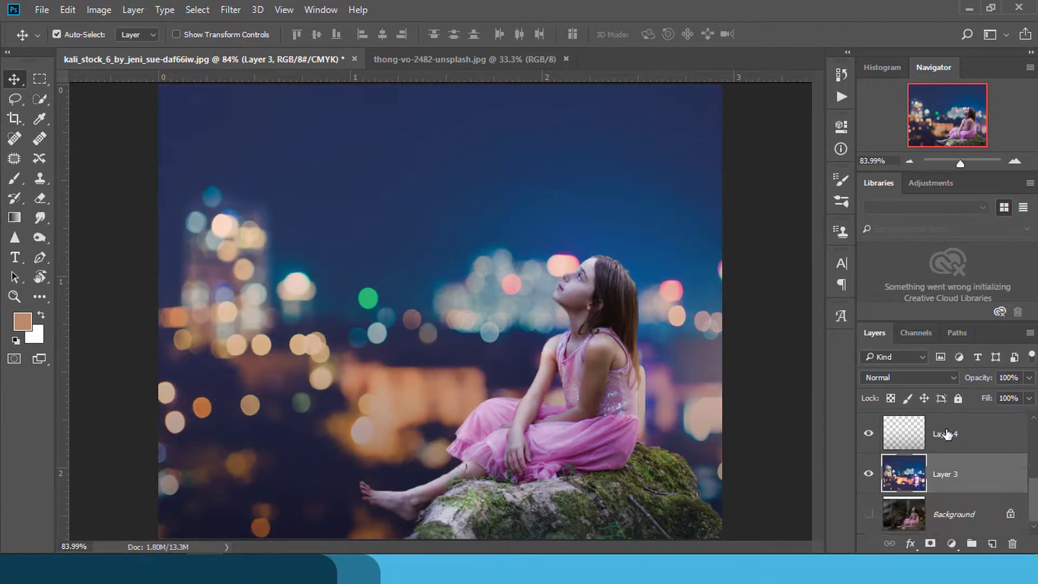
pyautogui.hotkey('ctrl', 't')
pyautogui.hotkey('ctrl', '-')
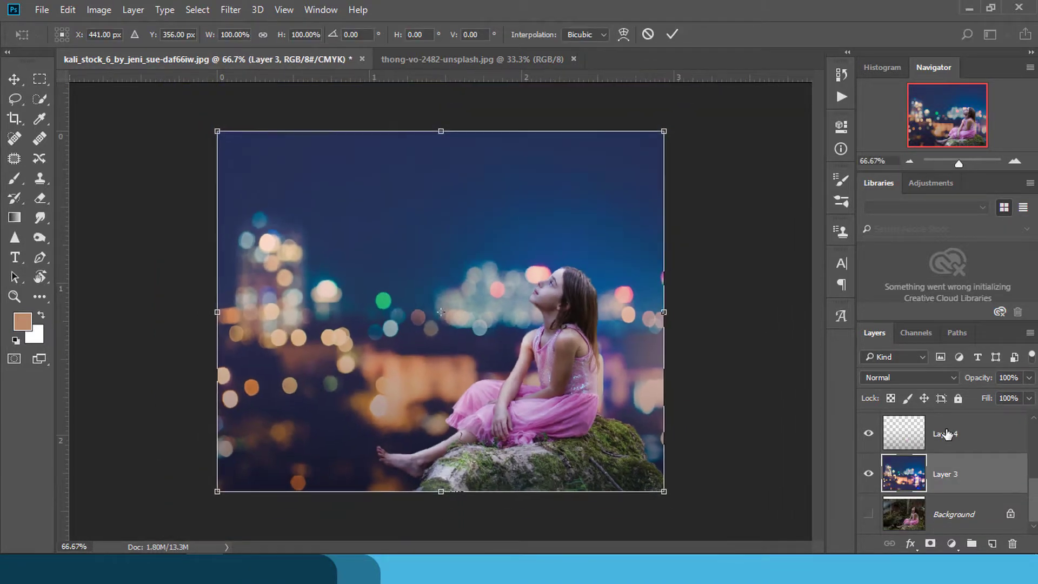
pyautogui.hotkey('ctrl', '-')
pyautogui.hotkey('ctrl', '-')
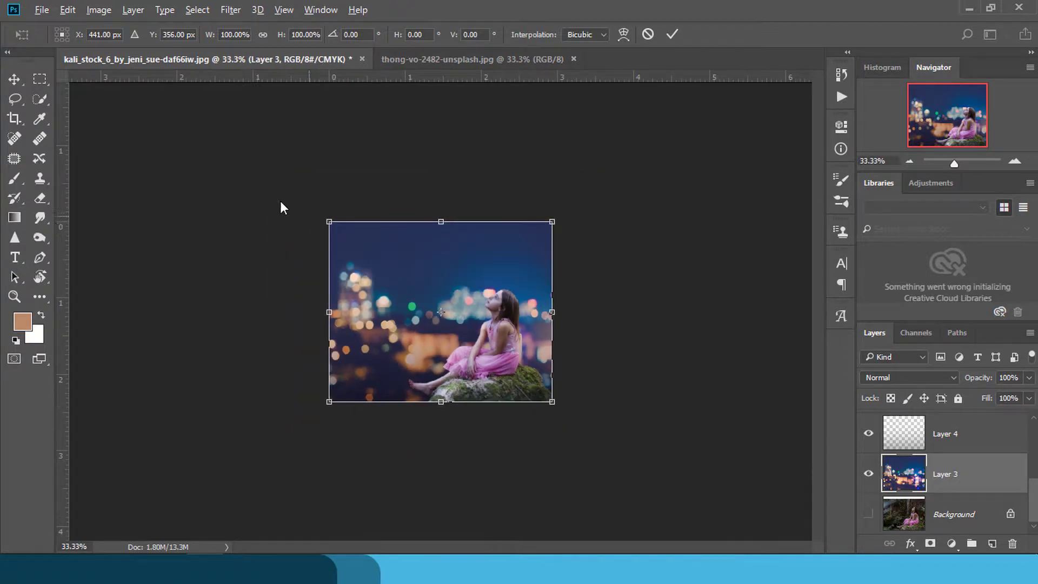
pyautogui.moveTo(326, 221); pyautogui.dragTo(125, 64)
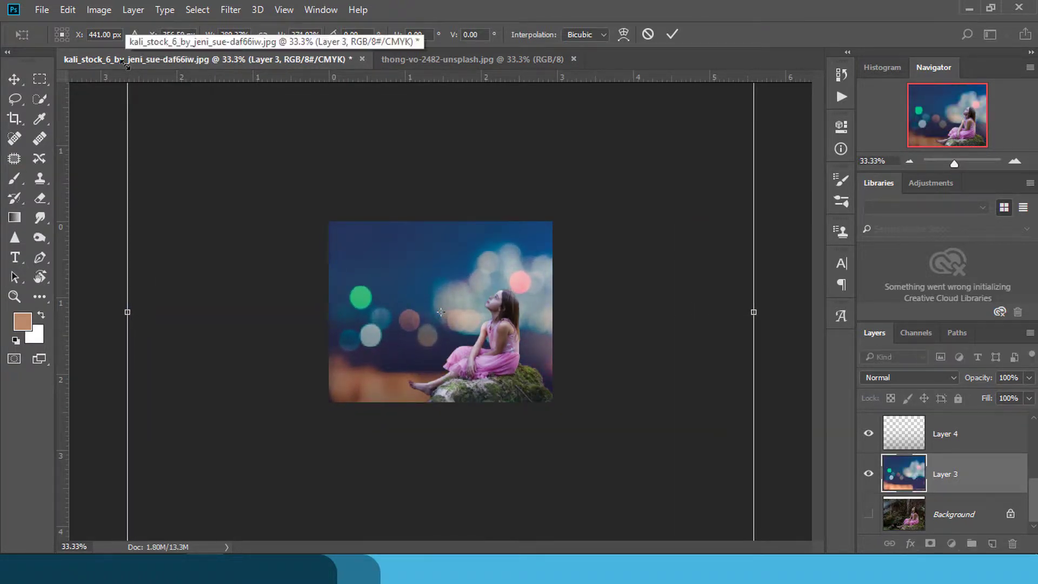
pyautogui.press('Return')
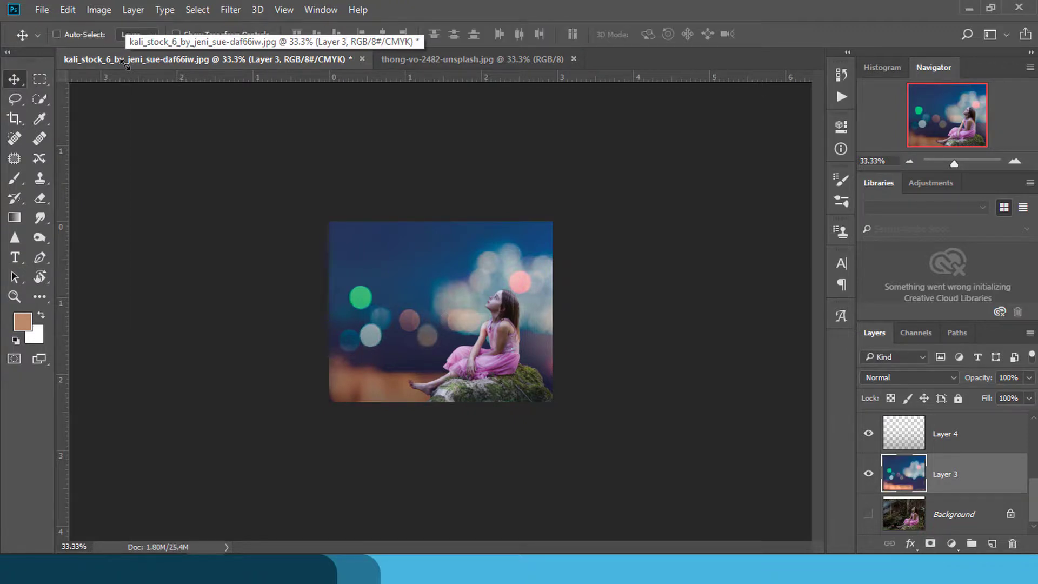
pyautogui.hotkey('ctrl', 'z')
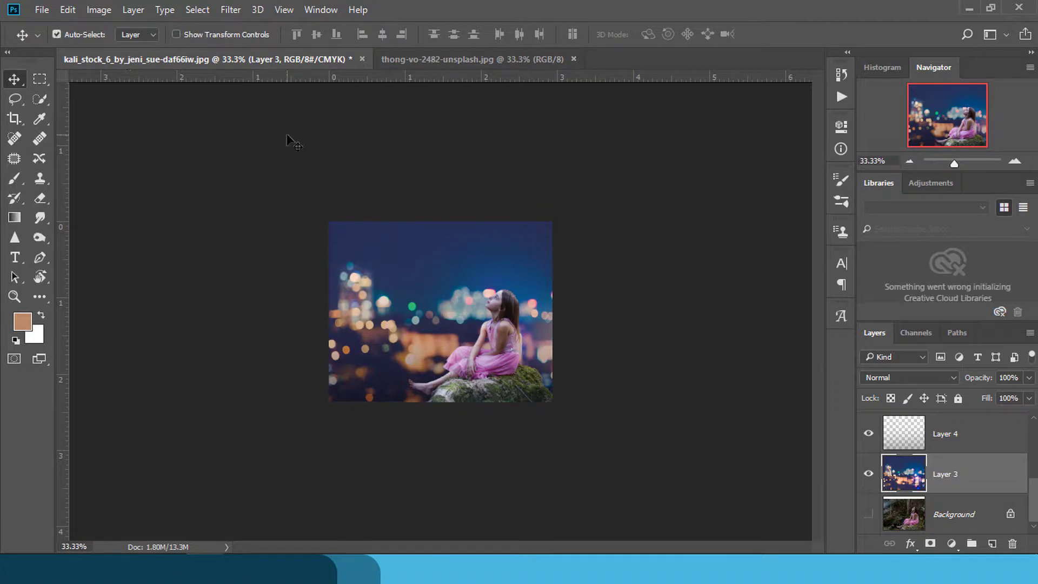
# Stretch the city background to about 109% width and fit the image in view.
pyautogui.hotkey('ctrl', 't')
pyautogui.moveTo(324, 317); pyautogui.dragTo(320, 313)
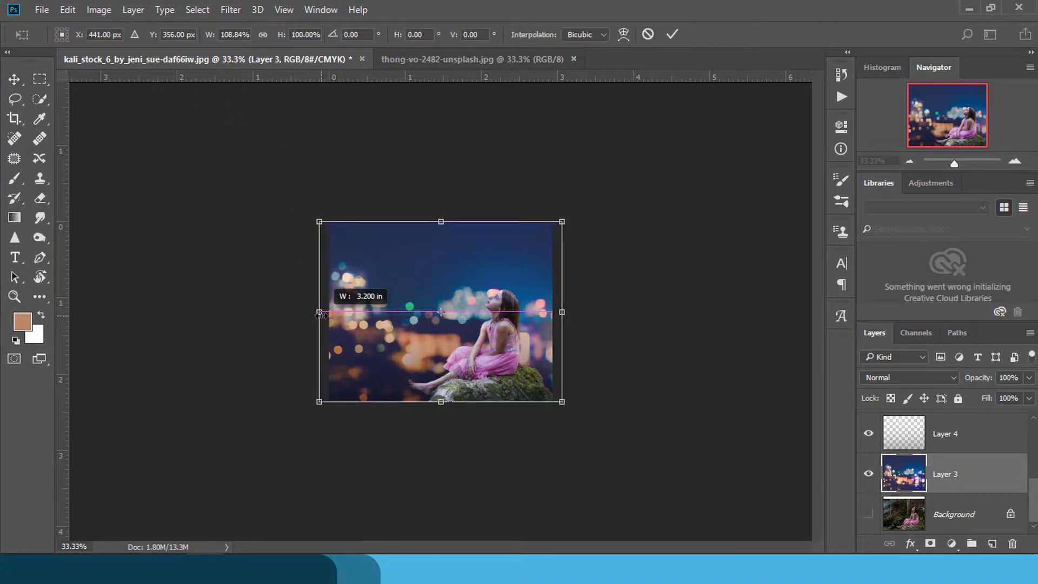
pyautogui.press('Return')
pyautogui.hotkey('ctrl', '0')
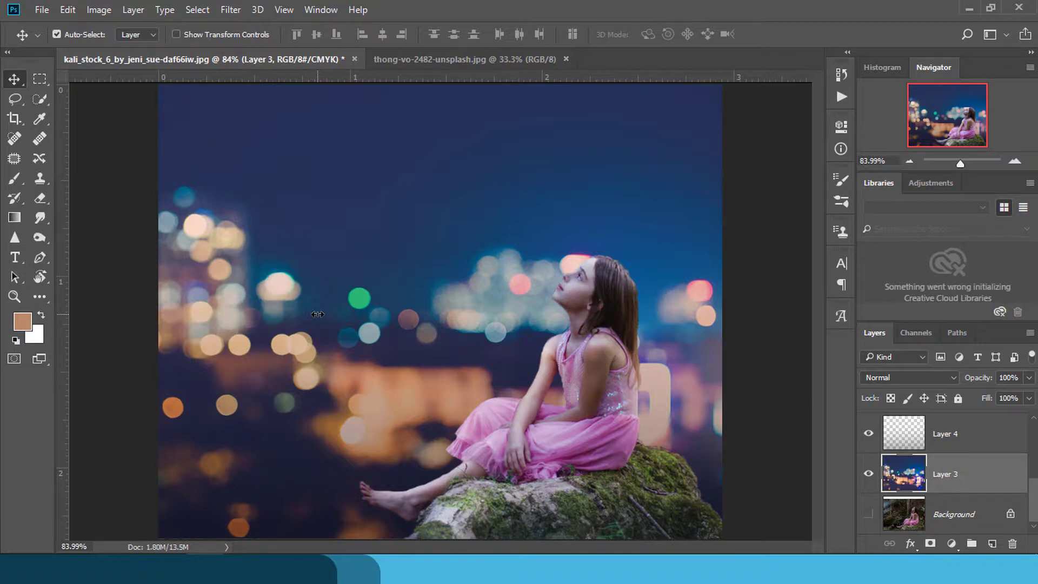
pyautogui.scroll(3, 969, 431)
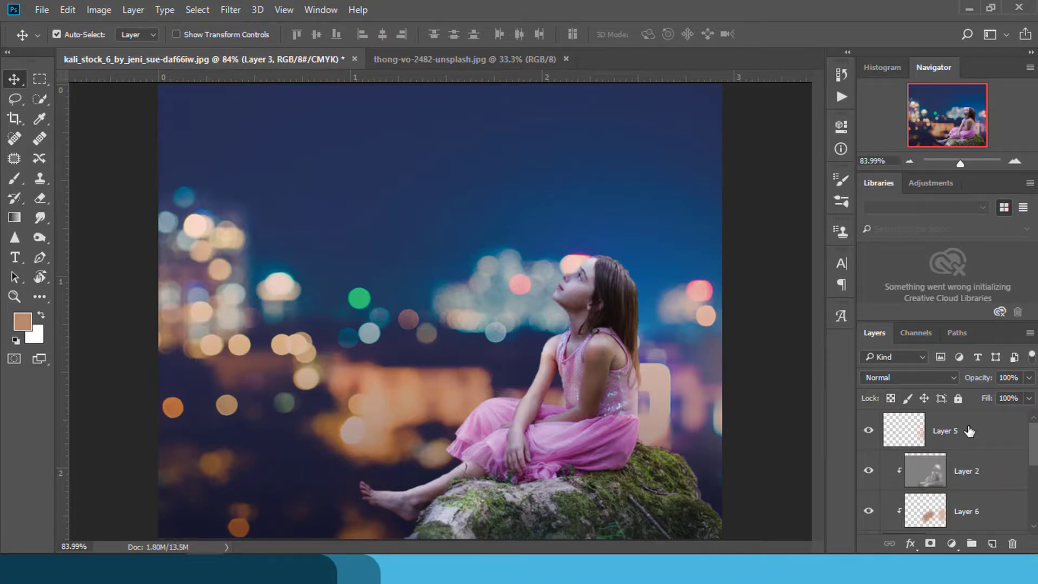
# Add a black (000000) Solid Color fill layer above Layer 5 at 62% opacity.
pyautogui.click(969, 431)
pyautogui.click(951, 543)
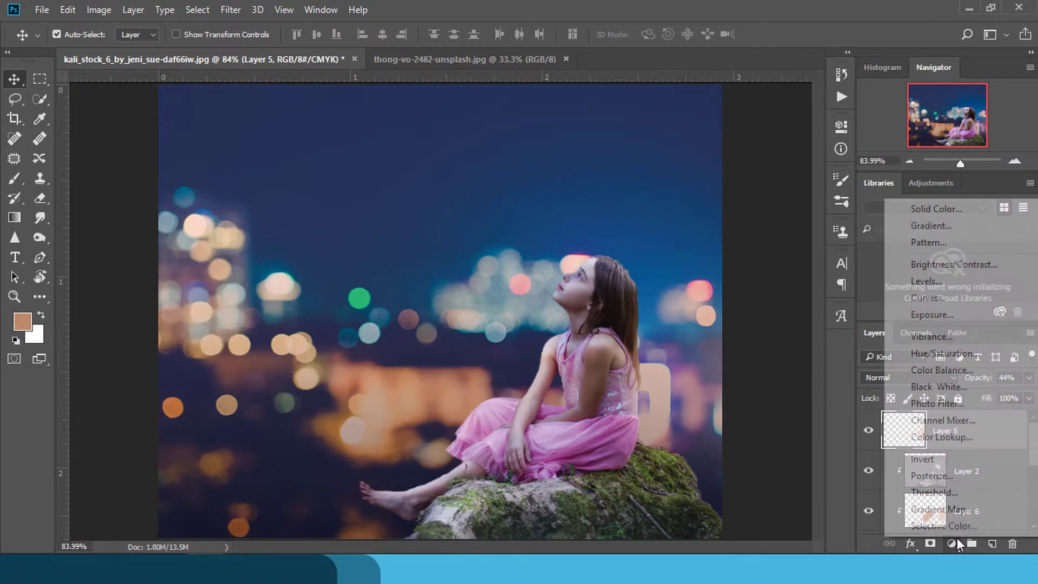
pyautogui.click(932, 208)
pyautogui.write('000000')
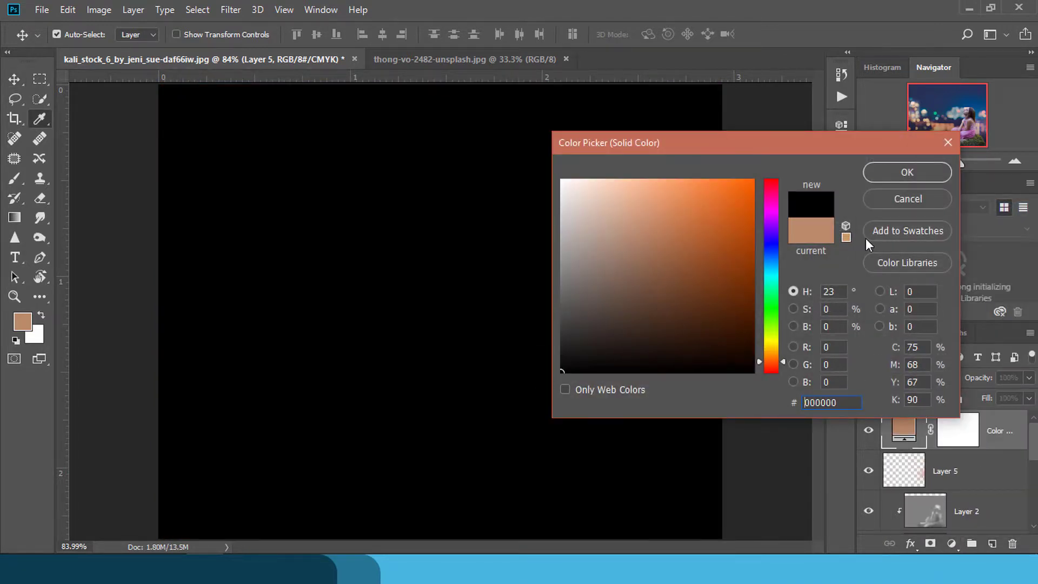
pyautogui.click(911, 170)
pyautogui.click(961, 440)
pyautogui.click(1008, 378)
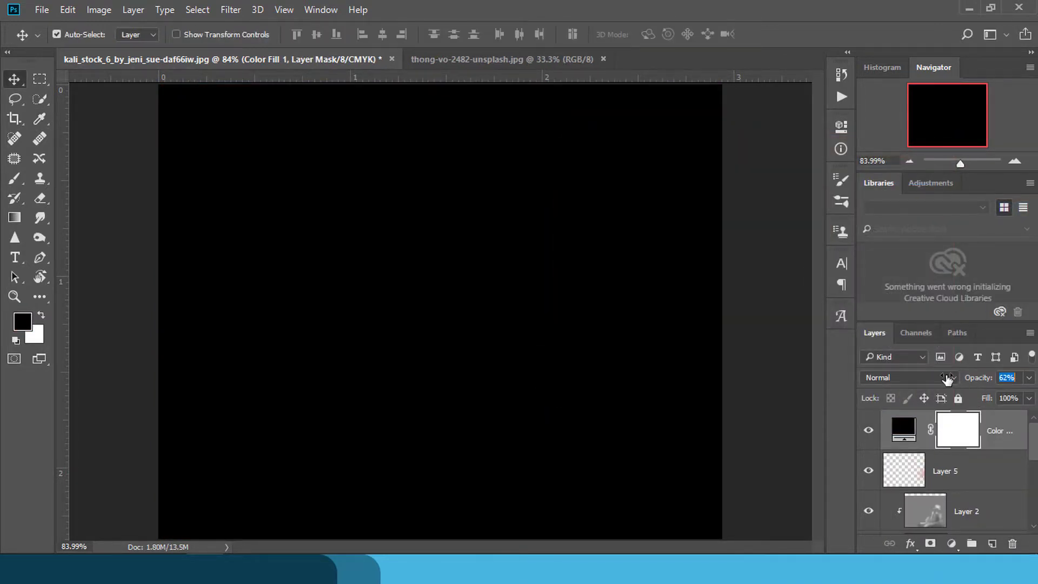
pyautogui.write('62')
pyautogui.press('Return')
# Paint the fill's mask with a large soft brush to clear darkness around the girl and centre.
pyautogui.click(14, 177)
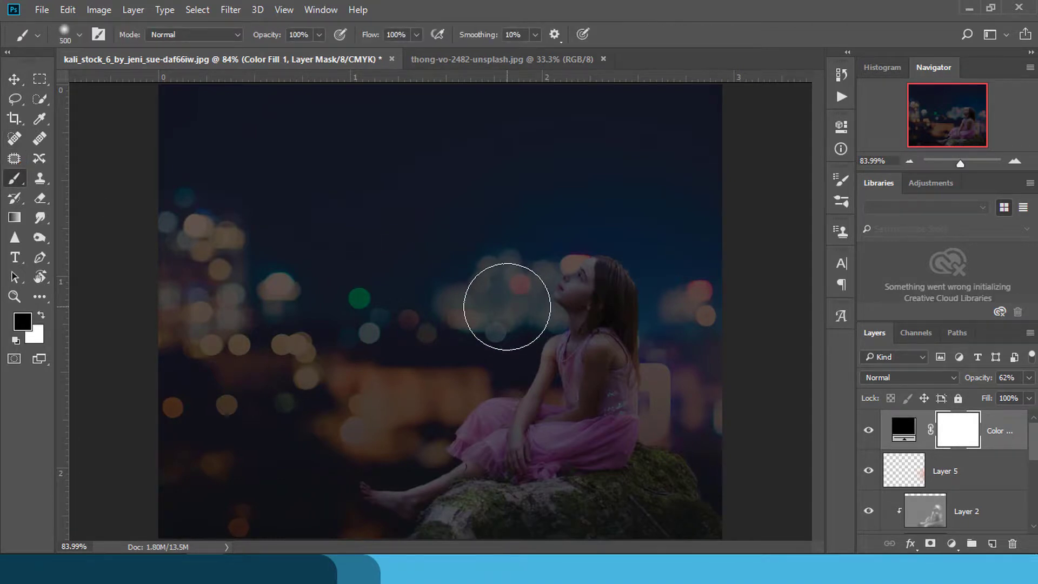
pyautogui.moveTo(507, 306)
pyautogui.mouseDown()
pyautogui.moveTo(494, 306)
pyautogui.moveTo(495, 364)
pyautogui.moveTo(479, 384)
pyautogui.moveTo(510, 354)
pyautogui.moveTo(384, 324)
pyautogui.moveTo(384, 308)
pyautogui.moveTo(268, 174)
pyautogui.moveTo(474, 221)
pyautogui.moveTo(449, 222)
pyautogui.moveTo(457, 274)
pyautogui.moveTo(433, 347)
pyautogui.moveTo(447, 357)
pyautogui.moveTo(639, 336)
pyautogui.moveTo(540, 303)
pyautogui.moveTo(416, 464)
pyautogui.moveTo(394, 452)
pyautogui.moveTo(406, 464)
pyautogui.mouseUp()
pyautogui.press('[')
pyautogui.press('[')
pyautogui.press('[')
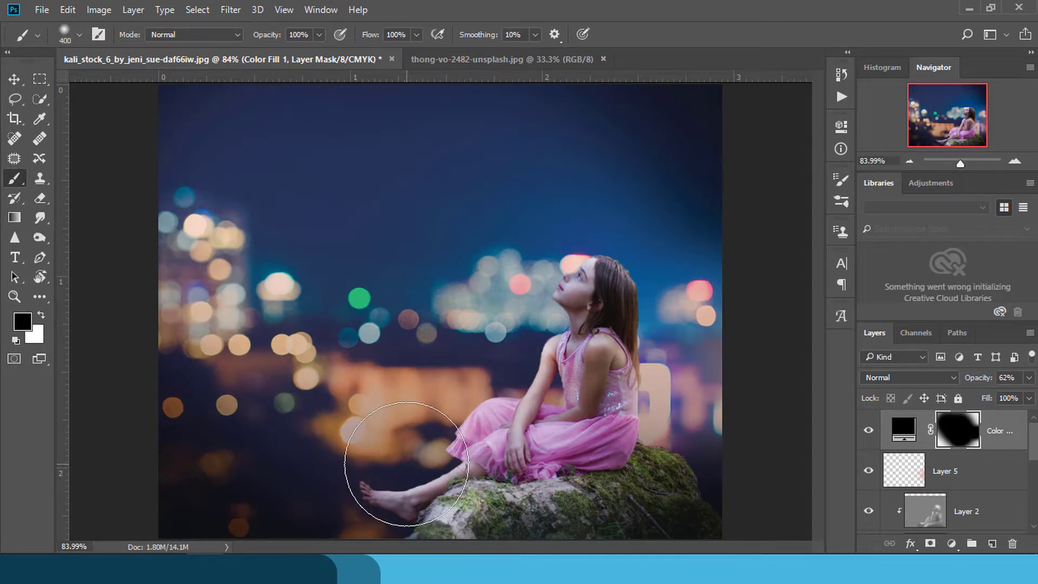
pyautogui.press(']')
pyautogui.press(']')
pyautogui.press(']')
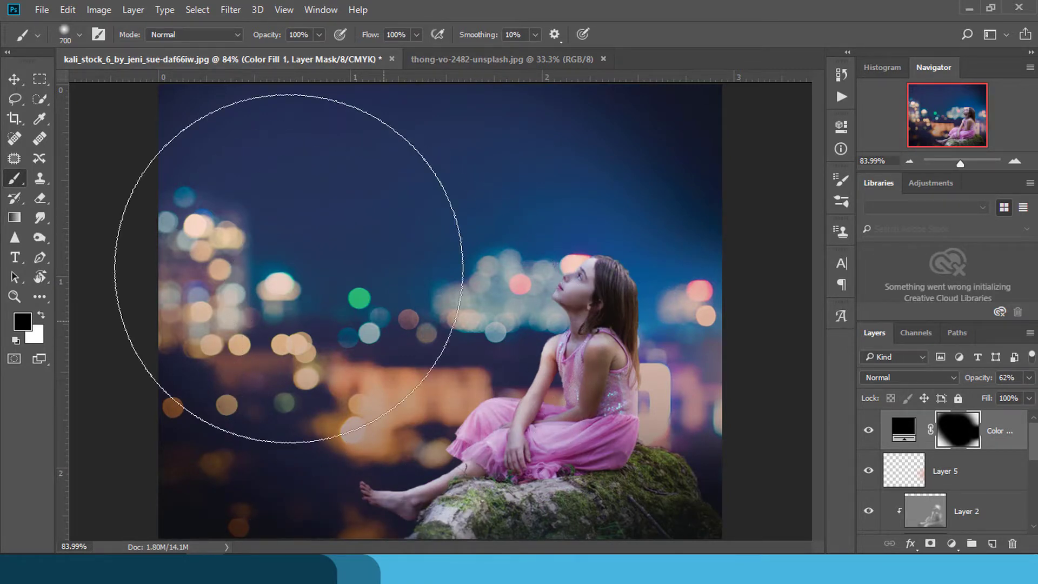
pyautogui.click(278, 250)
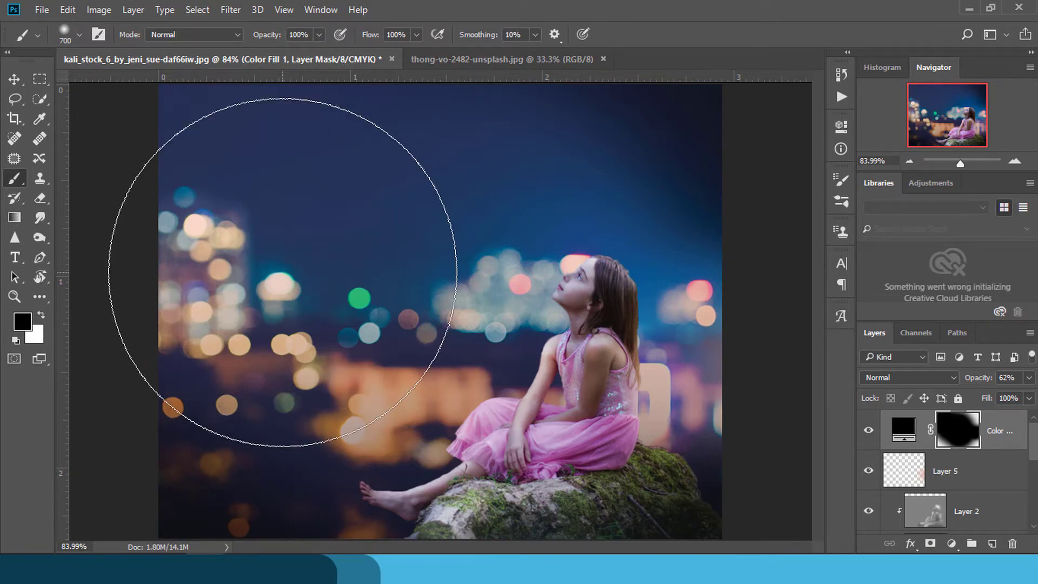
pyautogui.moveTo(521, 213)
pyautogui.mouseDown()
pyautogui.moveTo(536, 240)
pyautogui.moveTo(406, 335)
pyautogui.moveTo(473, 311)
pyautogui.moveTo(612, 222)
pyautogui.mouseUp()
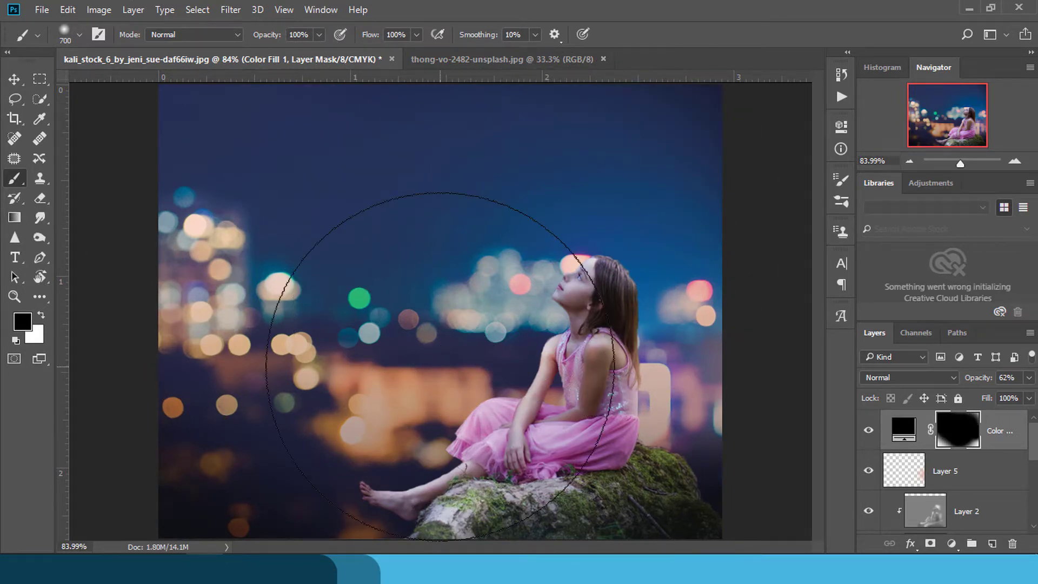
# Fine-tune the vignette layer's opacity to about 69%.
pyautogui.click(15, 79)
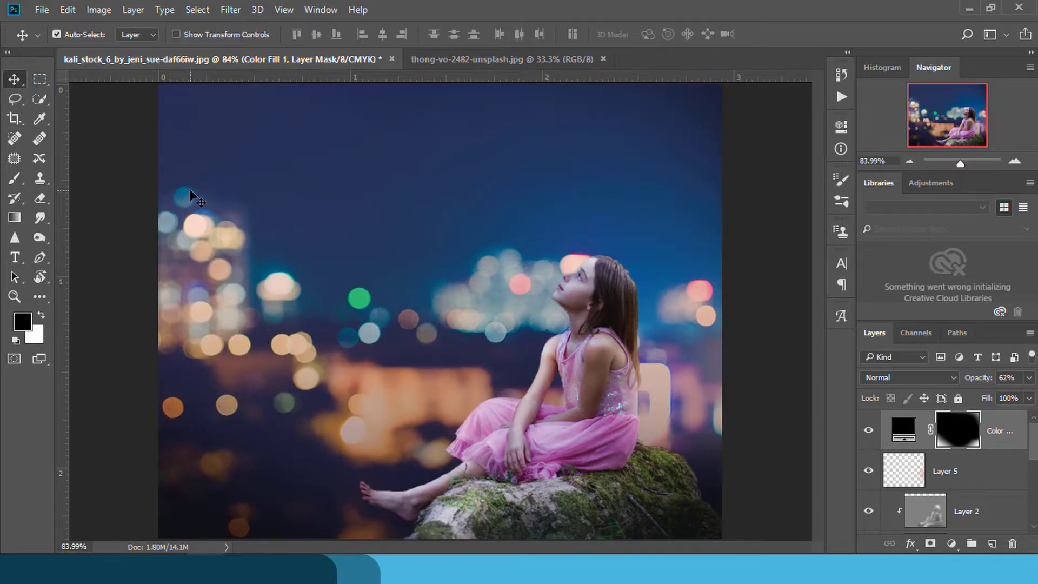
pyautogui.moveTo(986, 382); pyautogui.dragTo(689, 340)
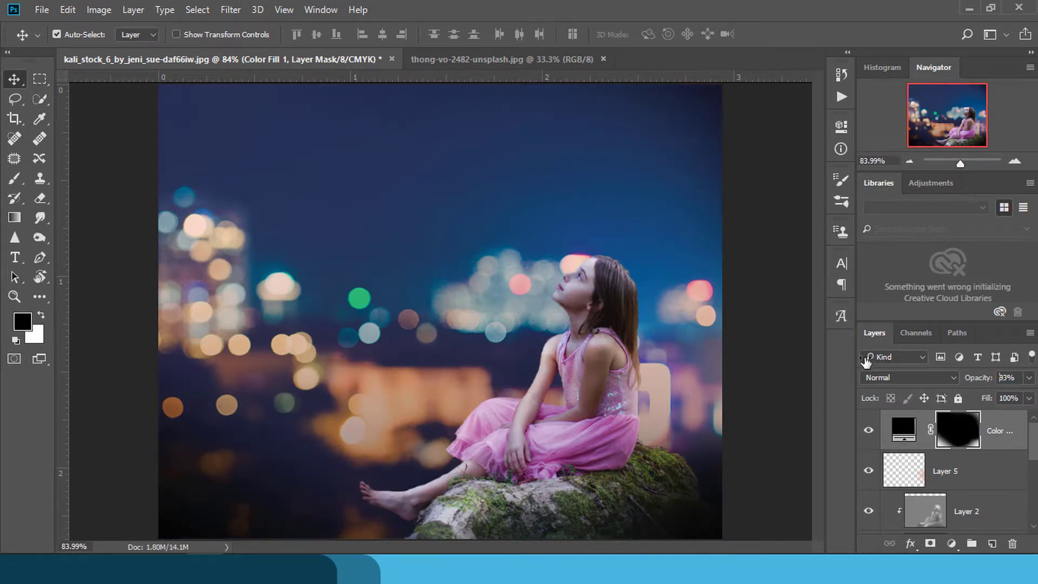
pyautogui.write('66')
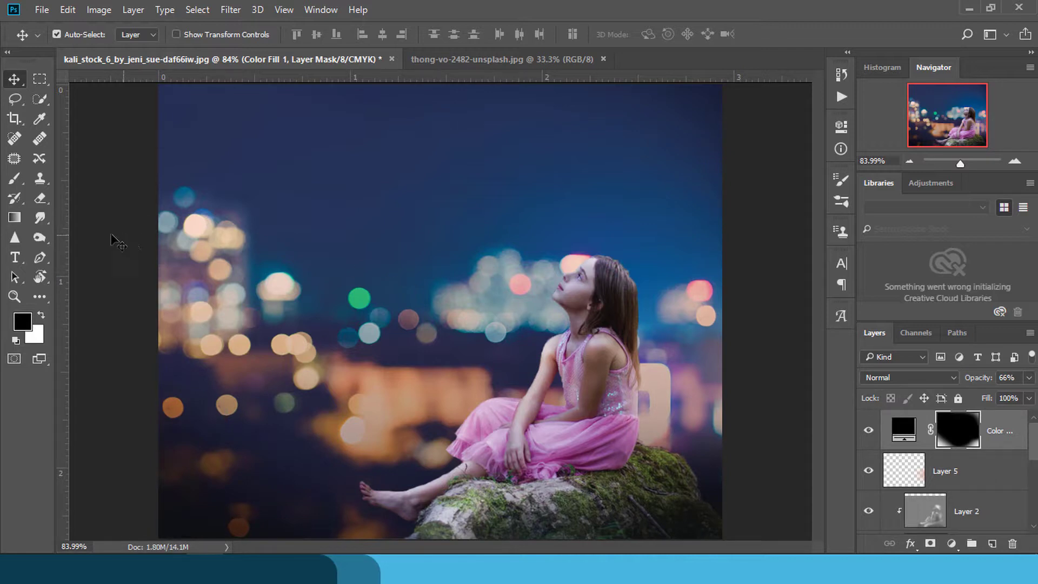
pyautogui.click(15, 178)
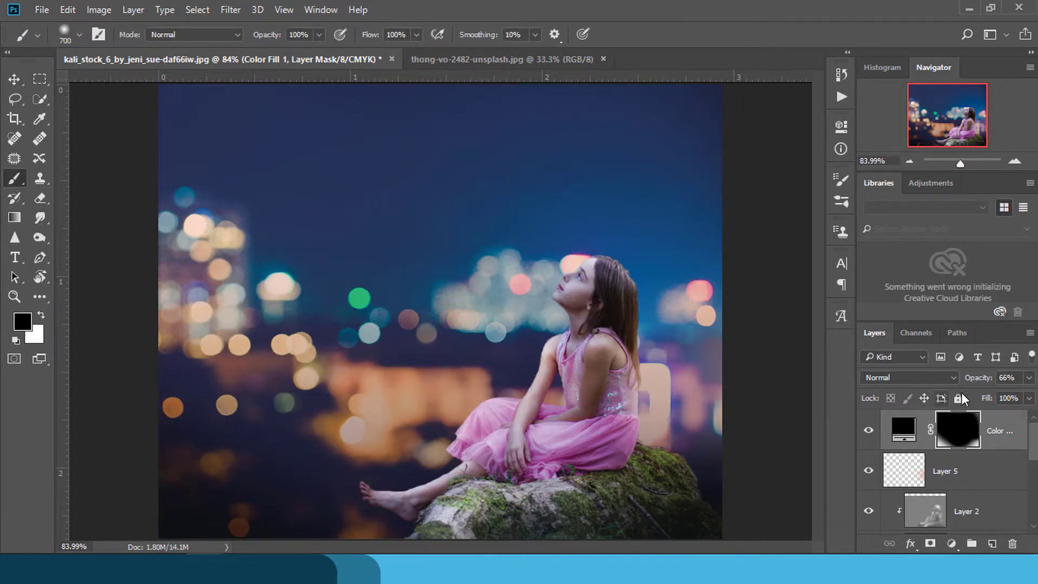
pyautogui.moveTo(977, 377)
pyautogui.mouseDown()
pyautogui.moveTo(370, 377)
pyautogui.moveTo(521, 371)
pyautogui.mouseUp()
pyautogui.scroll(-3, 909, 475)
# Add a new layer above Layer 4 and sample a light peach colour from a bokeh light.
pyautogui.scroll(1, 909, 475)
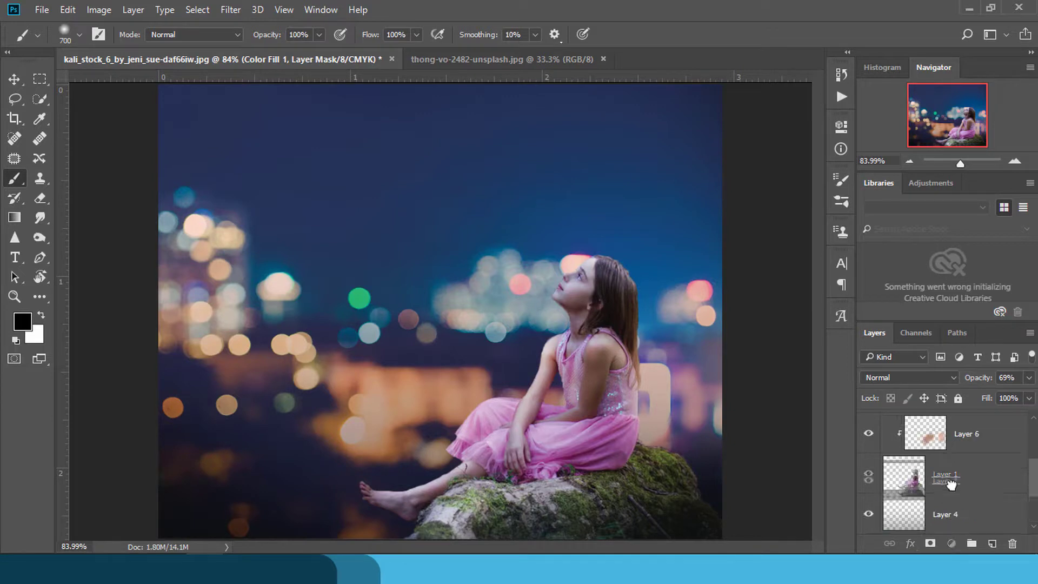
pyautogui.click(959, 487)
pyautogui.click(961, 518)
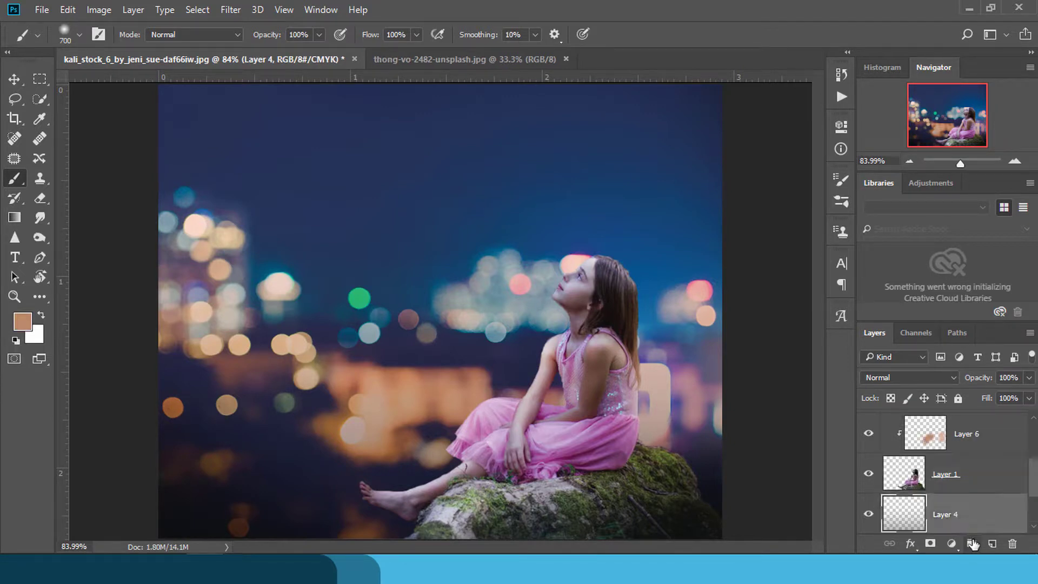
pyautogui.click(992, 543)
pyautogui.click(22, 317)
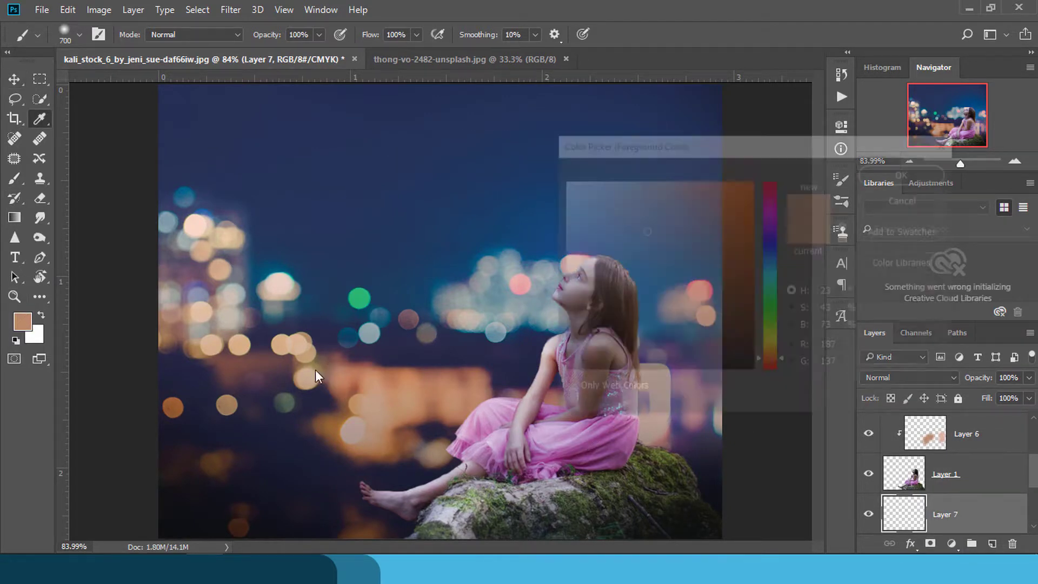
pyautogui.click(297, 342)
pyautogui.press('Return')
pyautogui.press('b')
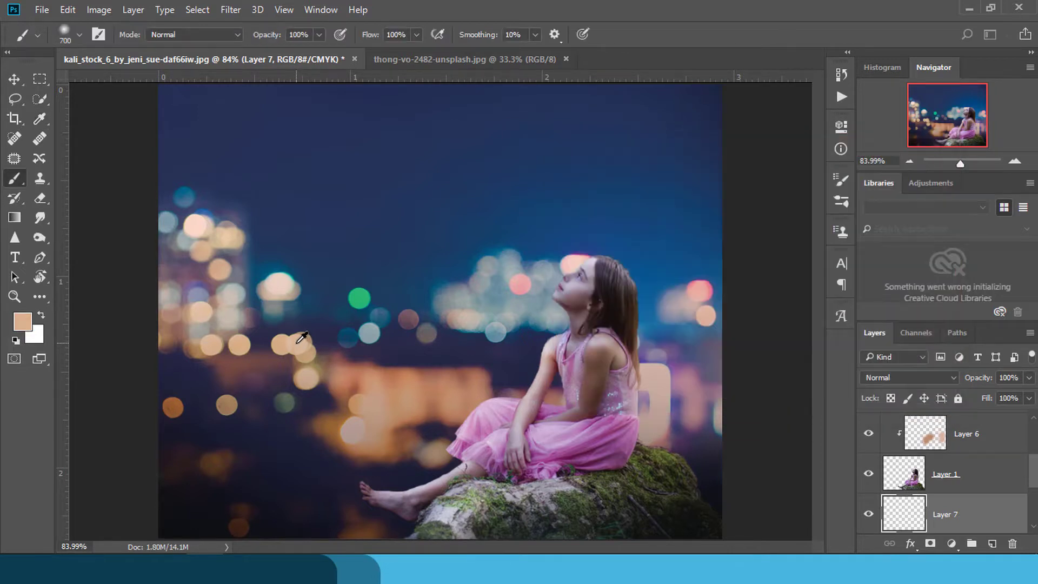
pyautogui.hotkey('ctrl', '-')
pyautogui.hotkey('ctrl', '-')
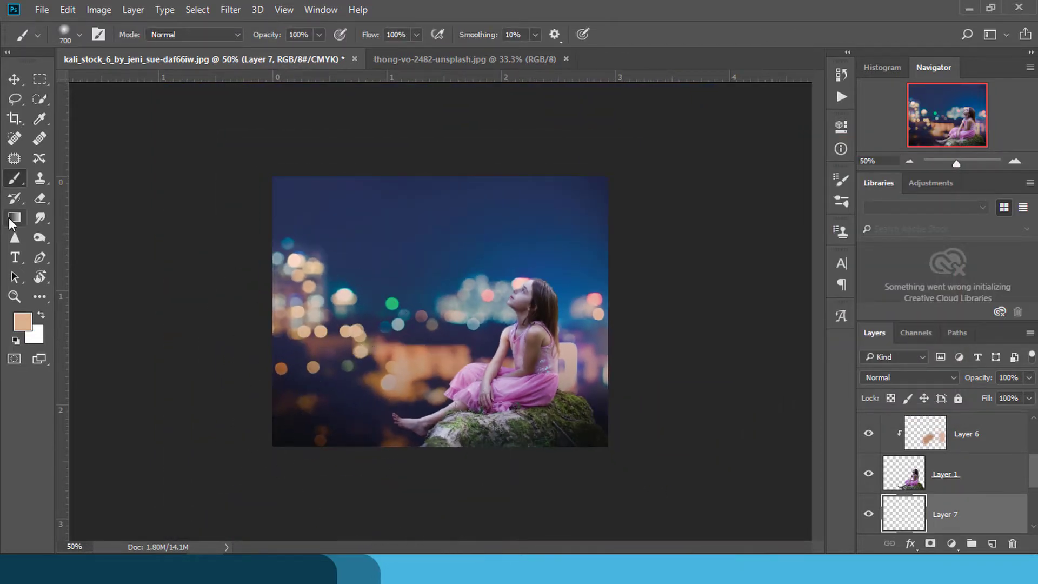
# Draw a bottom-up peach gradient and stretch it to about 145% height.
pyautogui.click(14, 217)
pyautogui.moveTo(427, 487); pyautogui.dragTo(425, 330)
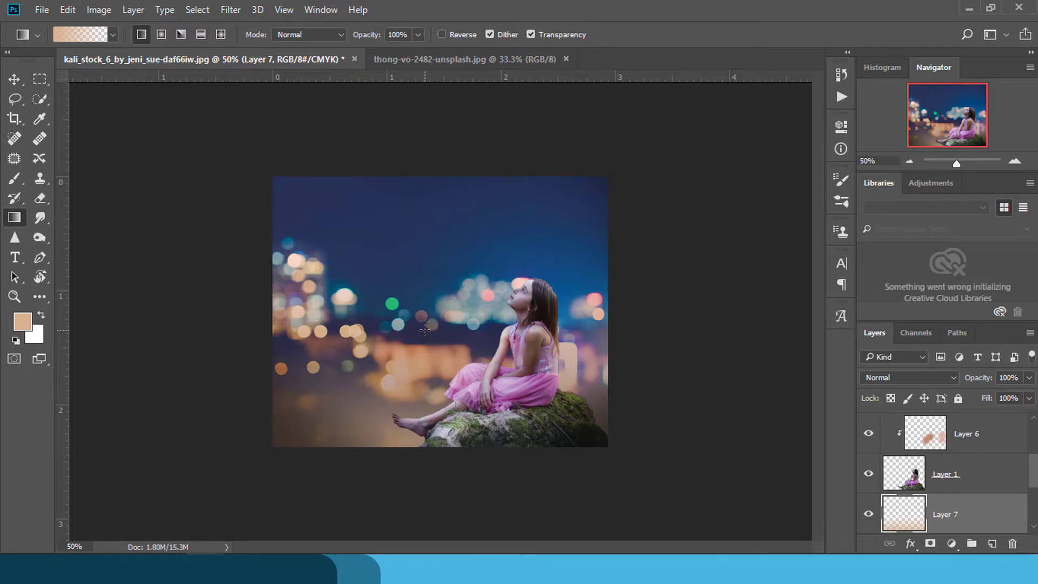
pyautogui.hotkey('ctrl', 't')
pyautogui.moveTo(445, 330); pyautogui.dragTo(445, 273)
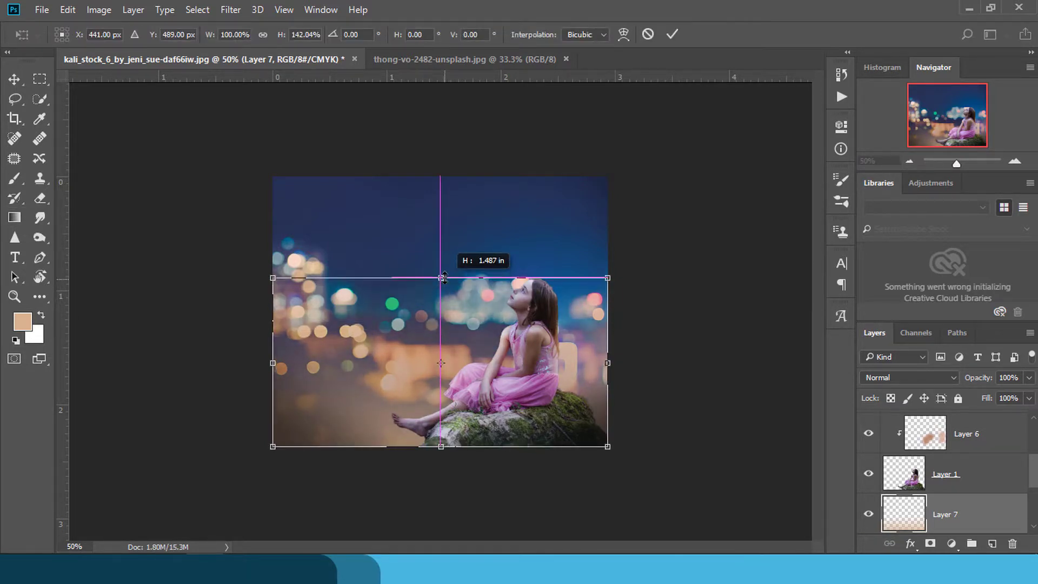
pyautogui.hotkey('ctrl', '0')
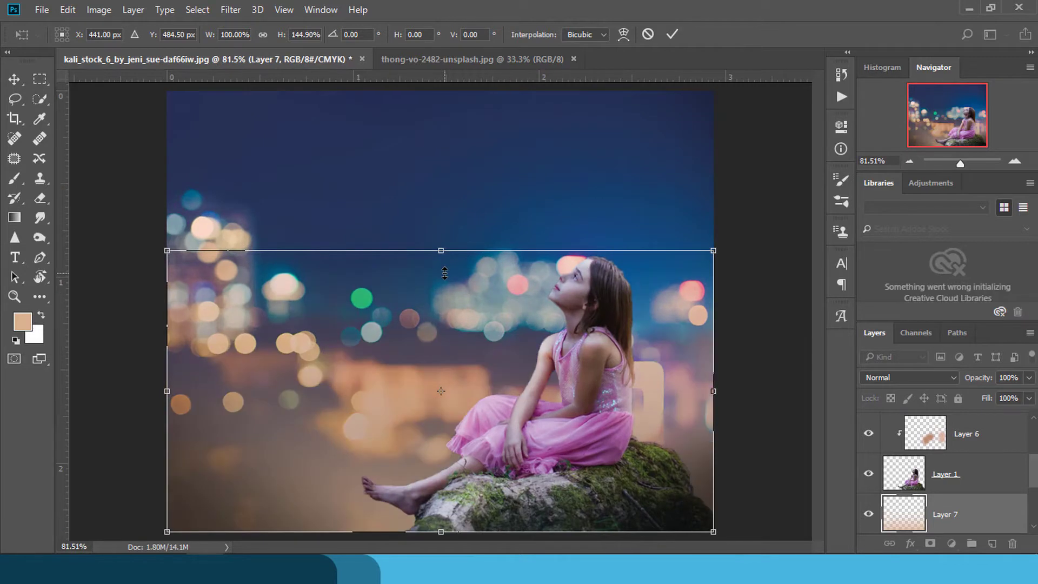
pyautogui.press('Return')
# Set the gradient layer to Screen at about 77% and its copy to Soft Light.
pyautogui.click(887, 378)
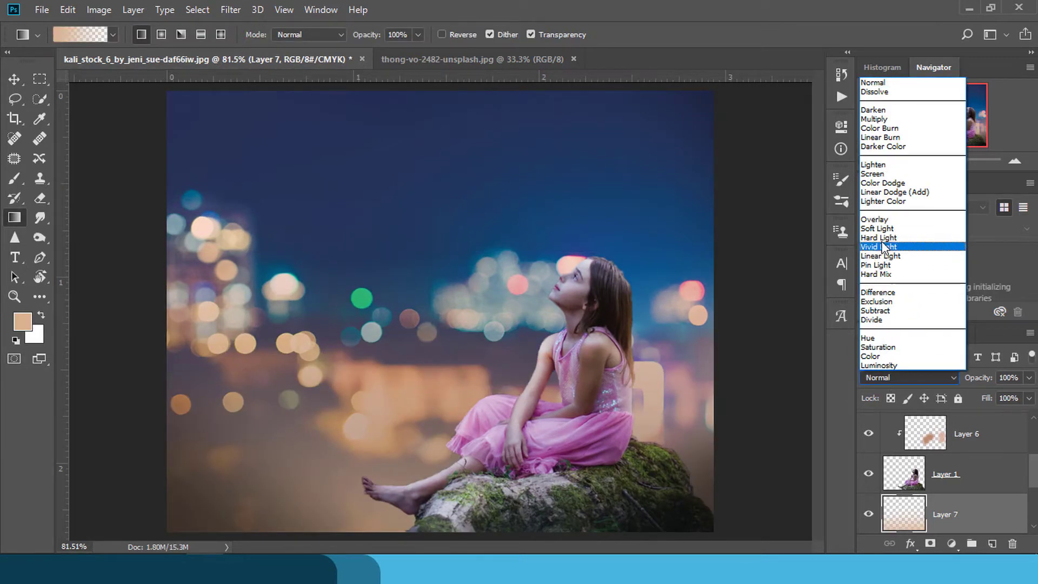
pyautogui.click(877, 171)
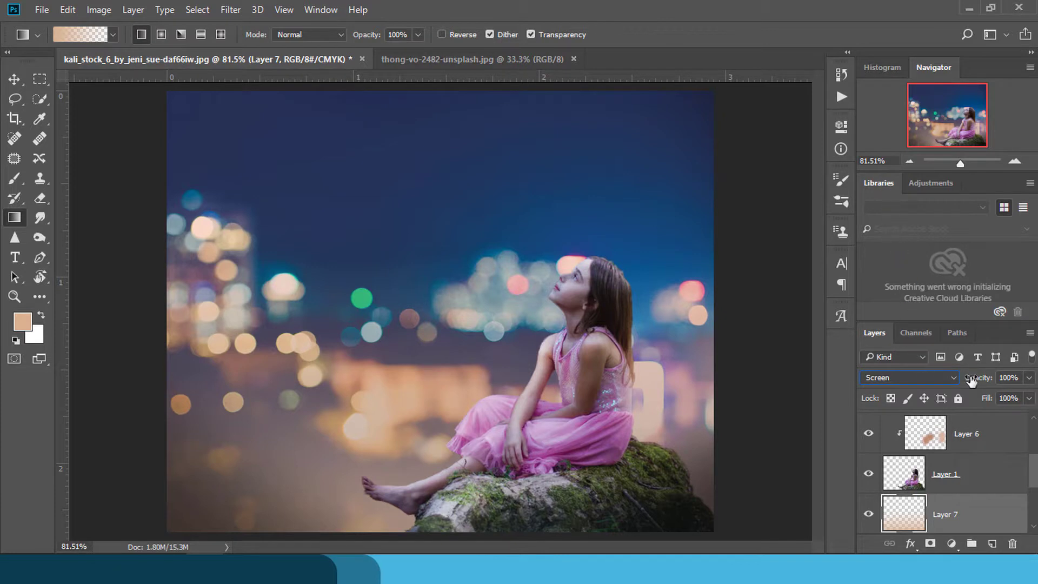
pyautogui.moveTo(970, 380); pyautogui.dragTo(578, 333)
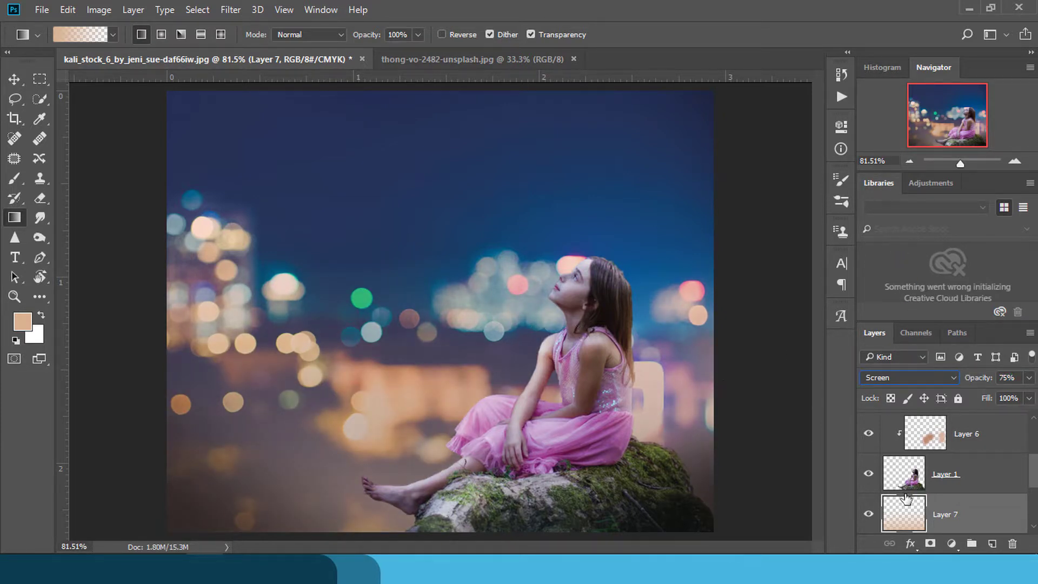
pyautogui.click(913, 378)
pyautogui.click(885, 228)
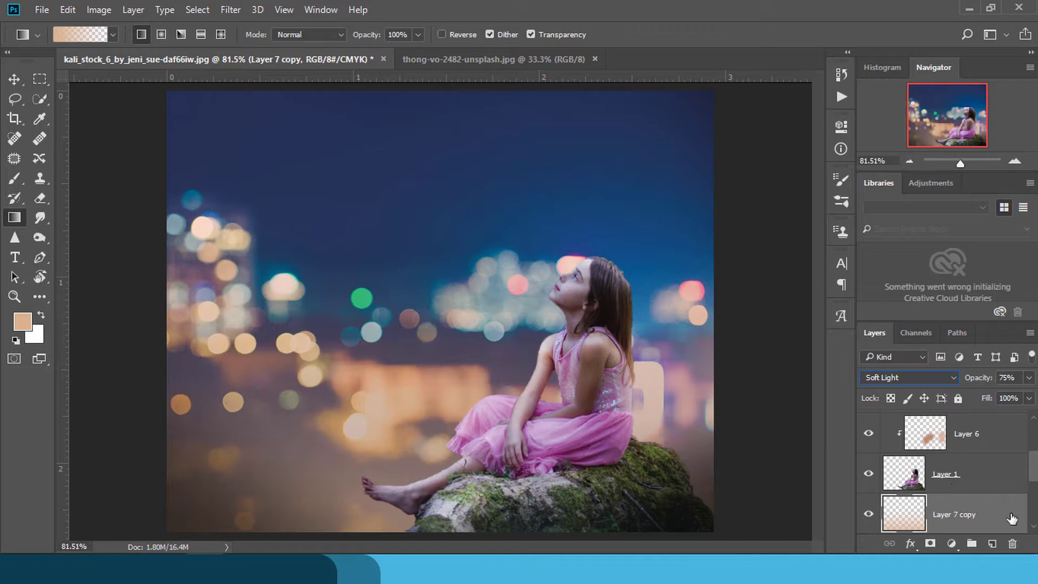
# Stretch Layer 7 and its copy together, extending them above and below the image.
pyautogui.click(1033, 530)
pyautogui.keyDown('shift'); pyautogui.click(979, 520); pyautogui.keyUp('shift')
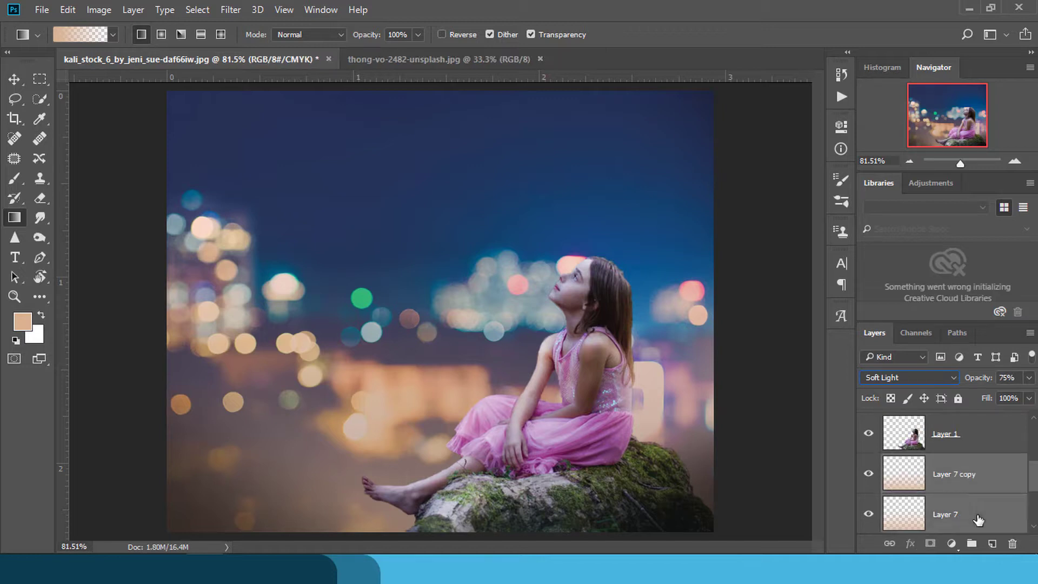
pyautogui.hotkey('ctrl', 't')
pyautogui.moveTo(435, 243); pyautogui.dragTo(435, 163)
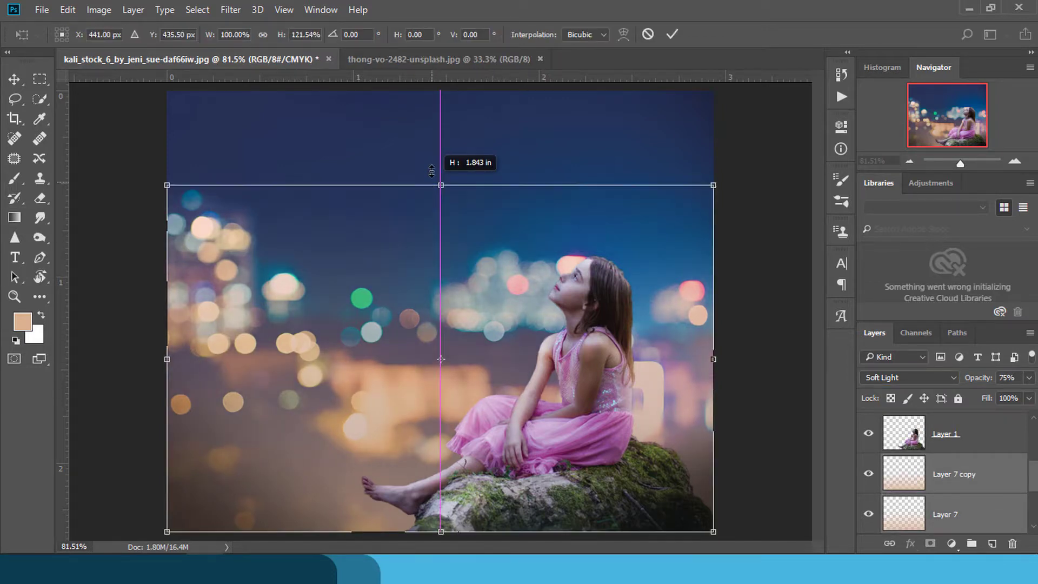
pyautogui.hotkey('ctrl', '-')
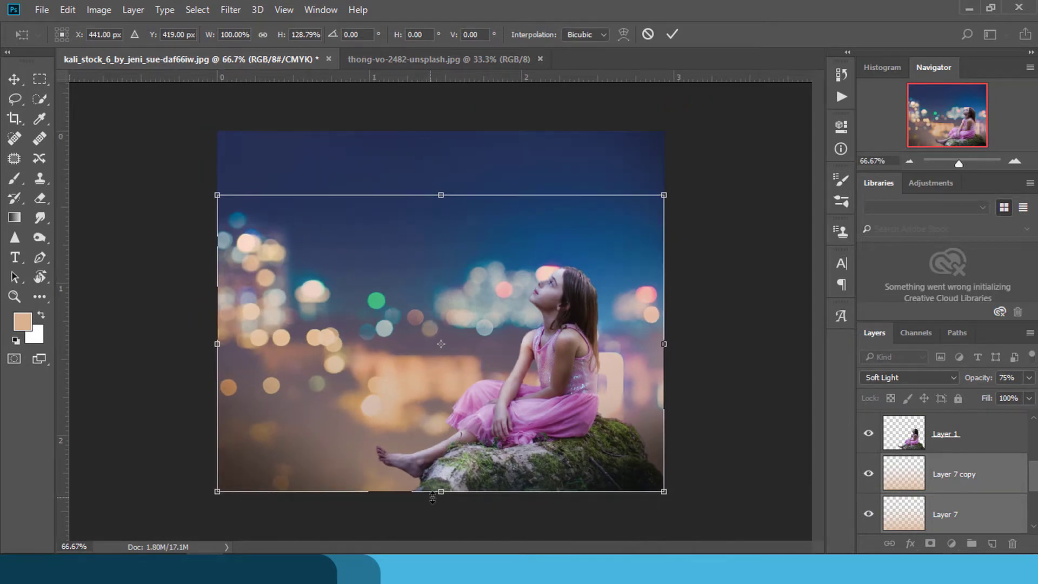
pyautogui.moveTo(433, 498); pyautogui.dragTo(435, 544)
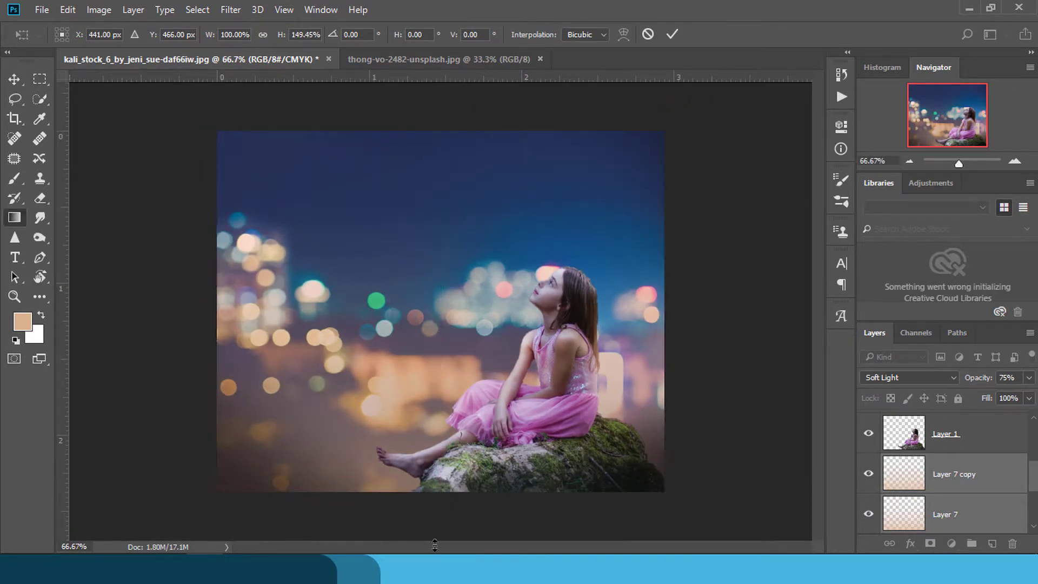
pyautogui.press('Return')
pyautogui.rightClick(435, 545)
pyautogui.press('Escape')
pyautogui.scroll(1, 434, 545)
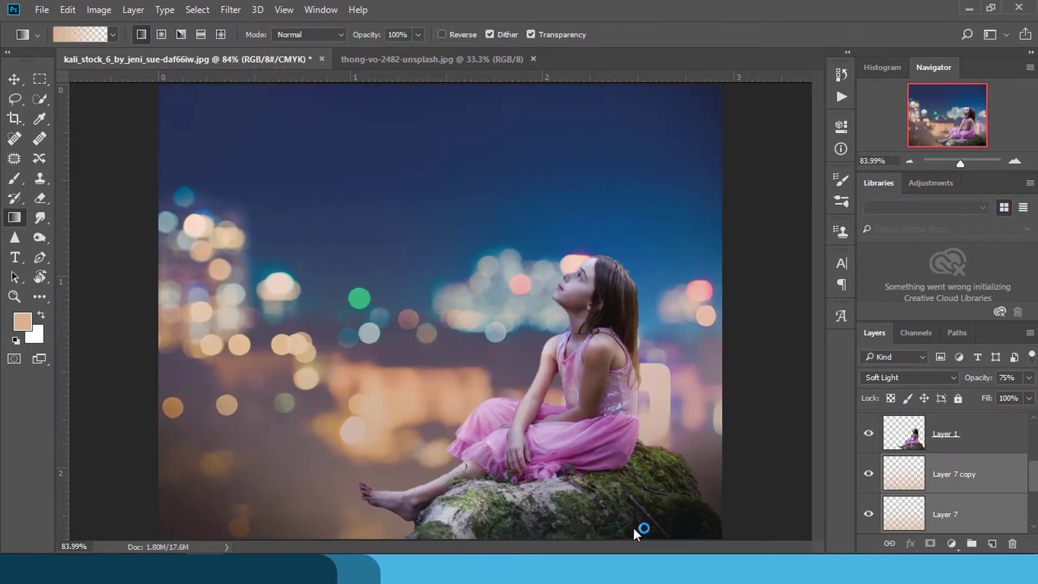
# Crop the top of the image to trim the sky.
pyautogui.click(14, 119)
pyautogui.moveTo(434, 85); pyautogui.dragTo(434, 105)
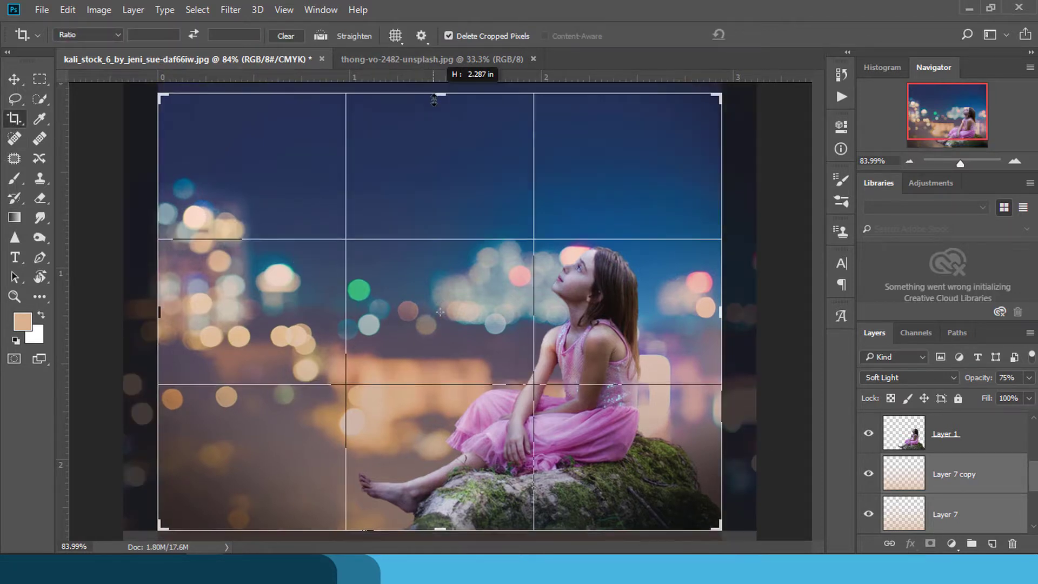
pyautogui.press('Return')
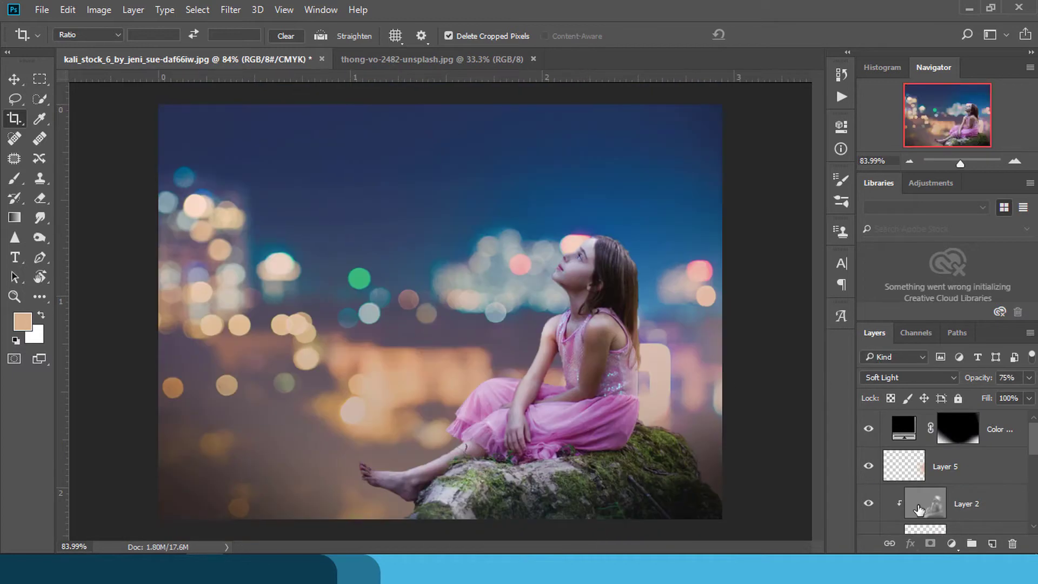
# Add a new layer above the colour fill and dab a soft light-orange glow at the top.
pyautogui.click(1009, 435)
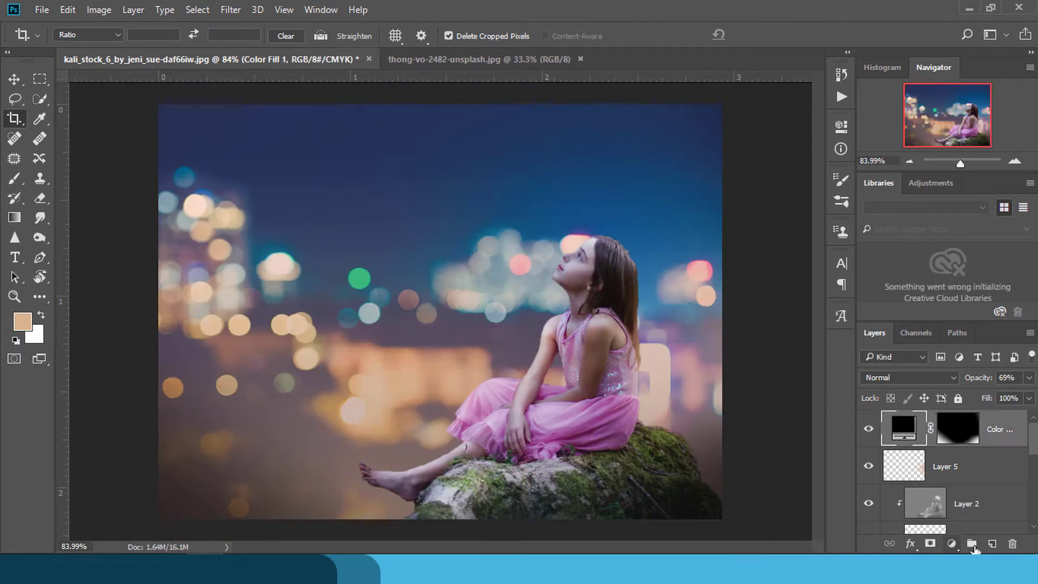
pyautogui.click(991, 544)
pyautogui.click(16, 180)
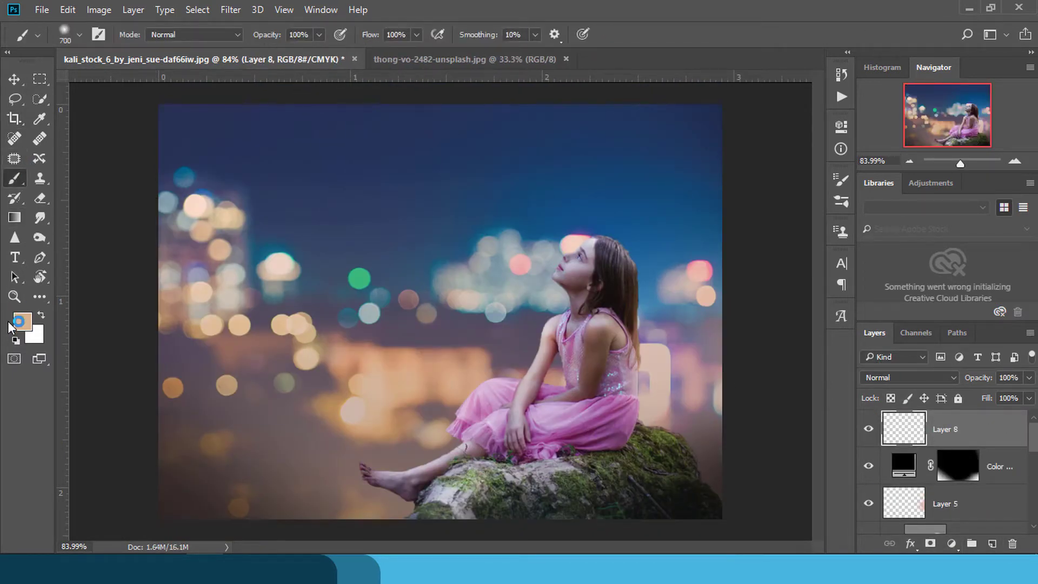
pyautogui.click(22, 322)
pyautogui.click(649, 190)
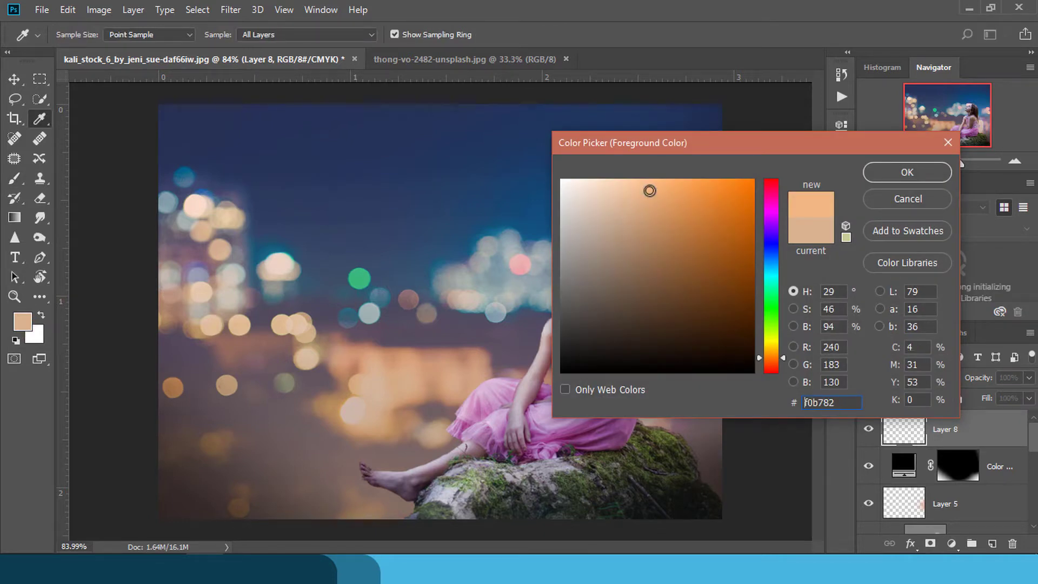
pyautogui.click(882, 167)
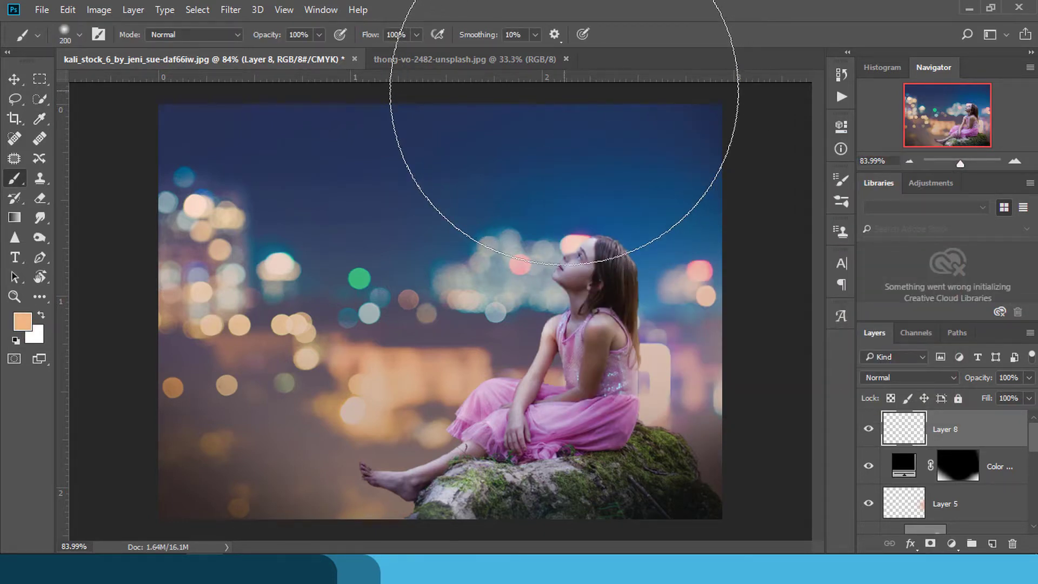
pyautogui.click(564, 91)
# Stretch and enlarge the glow into a tall beam above the girl's head.
pyautogui.hotkey('ctrl', 't')
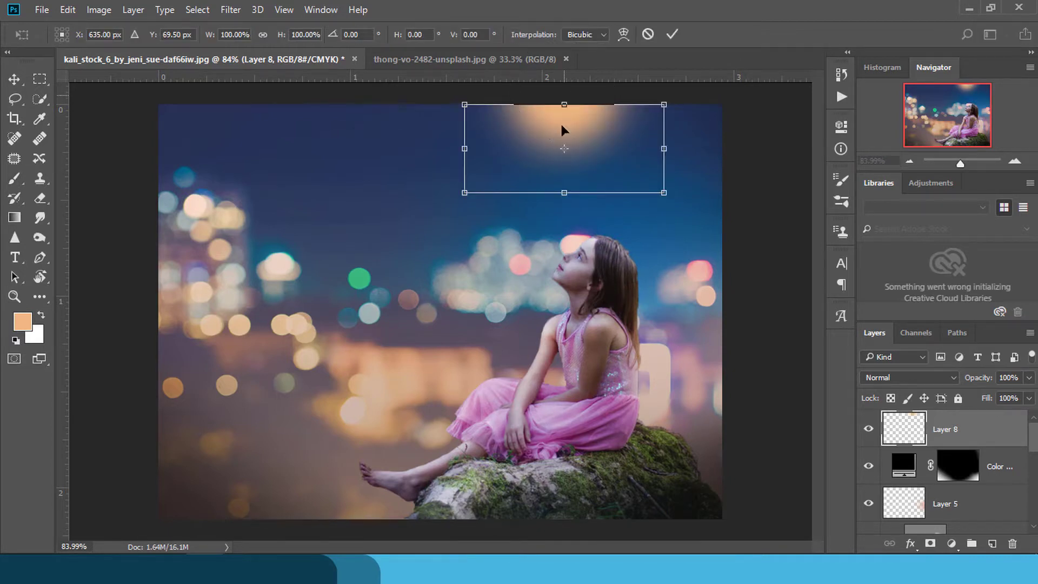
pyautogui.moveTo(566, 192); pyautogui.dragTo(565, 324)
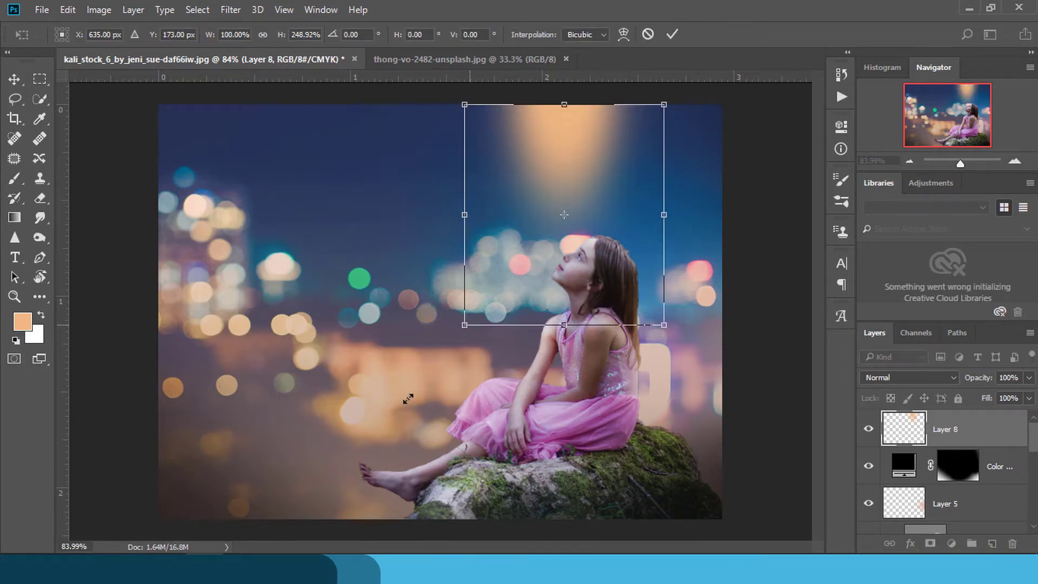
pyautogui.moveTo(408, 398)
pyautogui.mouseDown()
pyautogui.moveTo(401, 446)
pyautogui.moveTo(466, 306)
pyautogui.mouseUp()
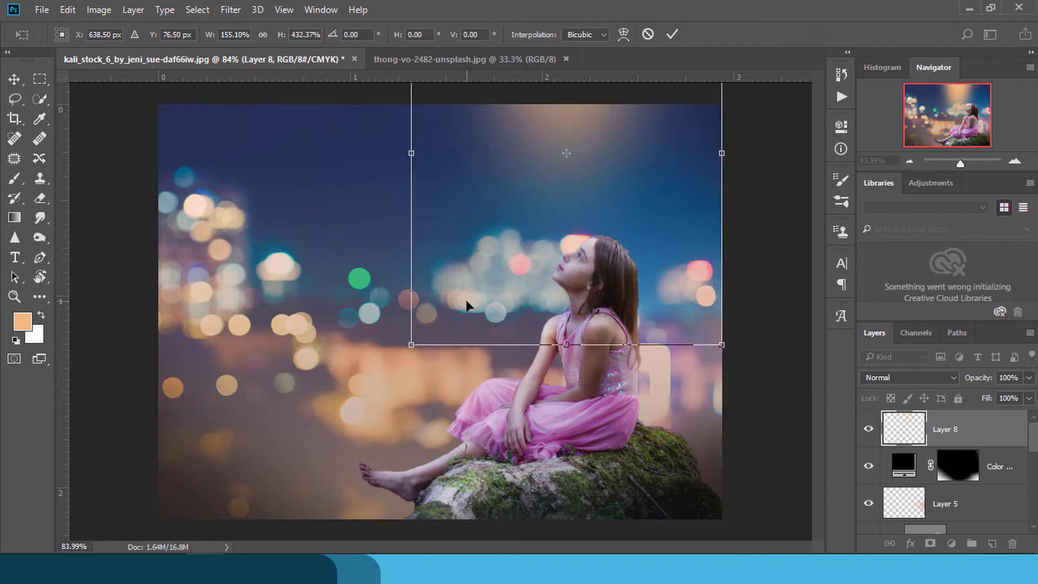
pyautogui.moveTo(412, 346); pyautogui.dragTo(341, 415)
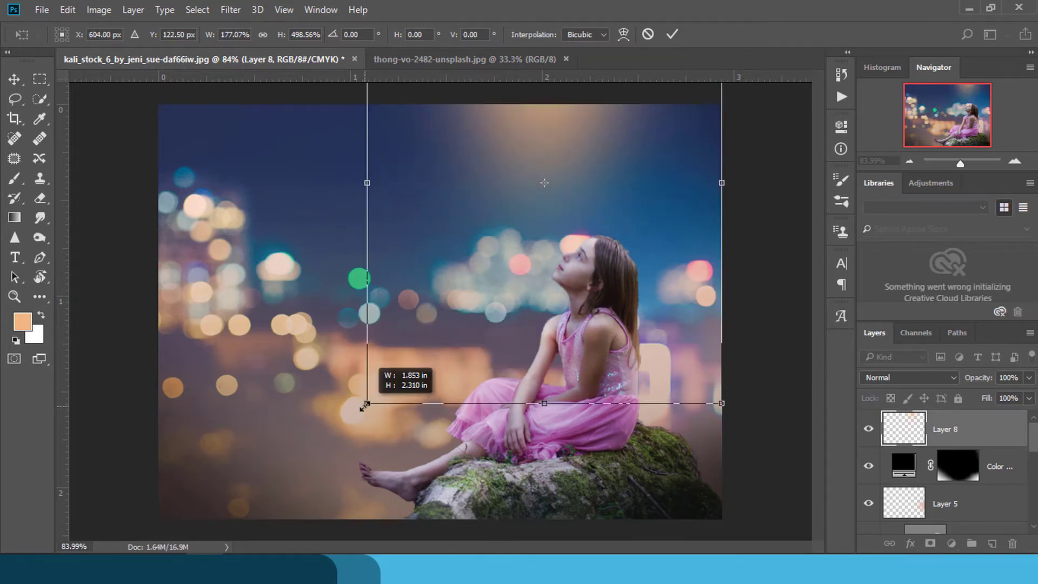
pyautogui.moveTo(431, 344); pyautogui.dragTo(456, 346)
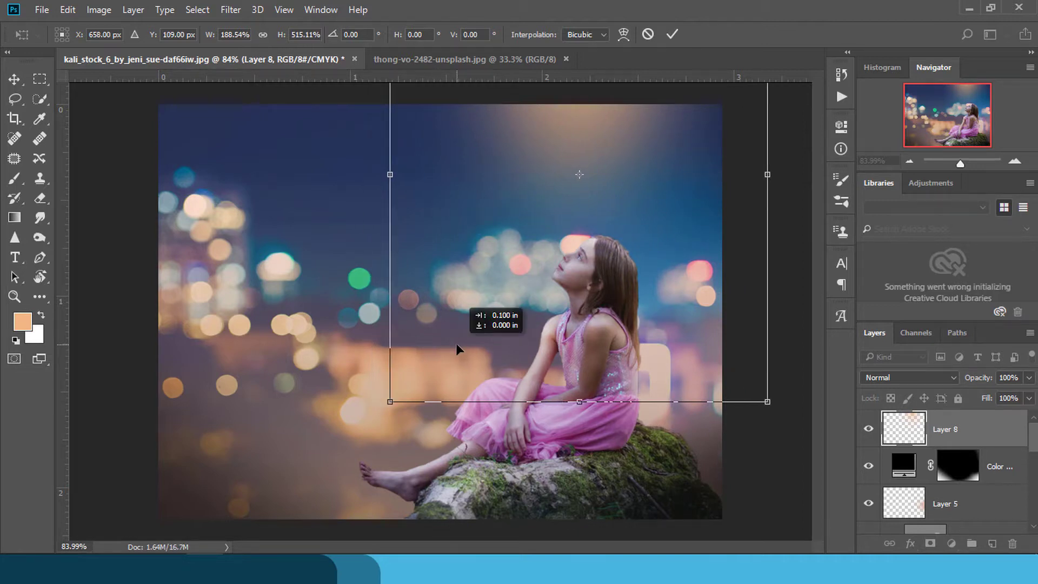
pyautogui.press('Return')
# Raise the glow's Hue/Saturation Lightness to +100 to whiten it.
pyautogui.hotkey('ctrl', 'u')
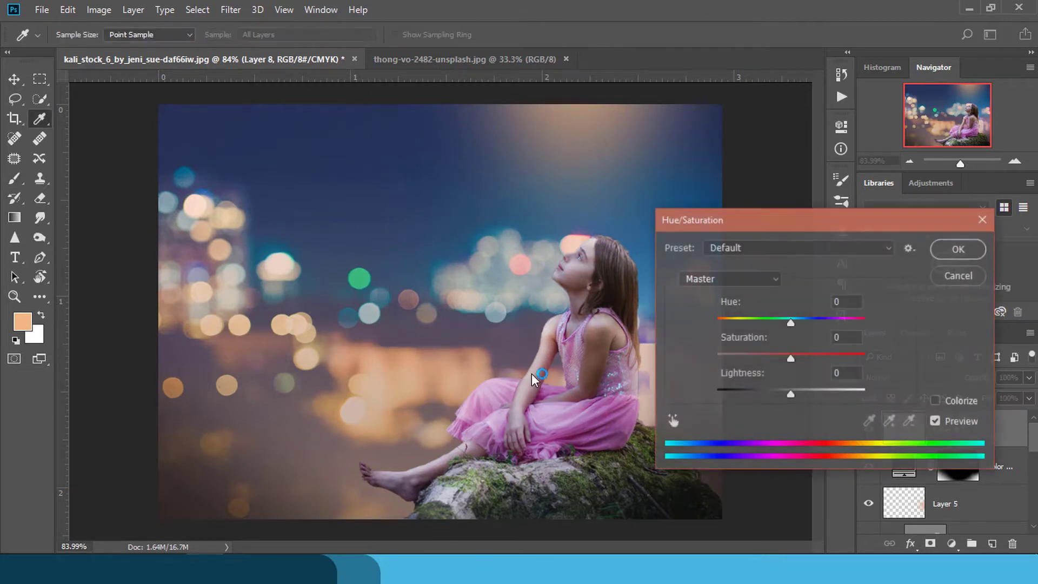
pyautogui.moveTo(790, 395); pyautogui.dragTo(879, 381)
pyautogui.press('Return')
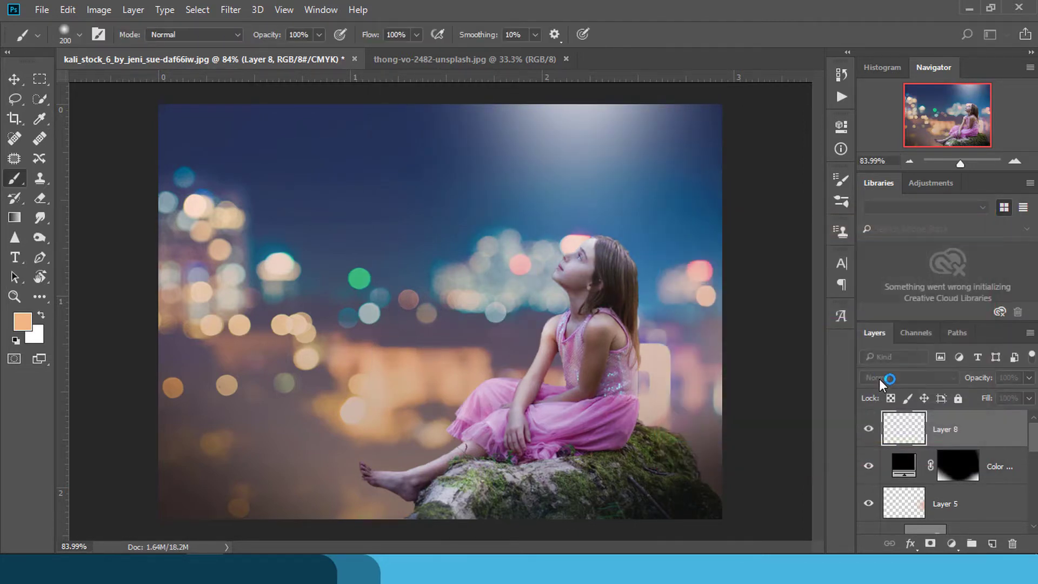
# Reposition the glow at the top and lower Layer 8 to 92% opacity.
pyautogui.click(13, 79)
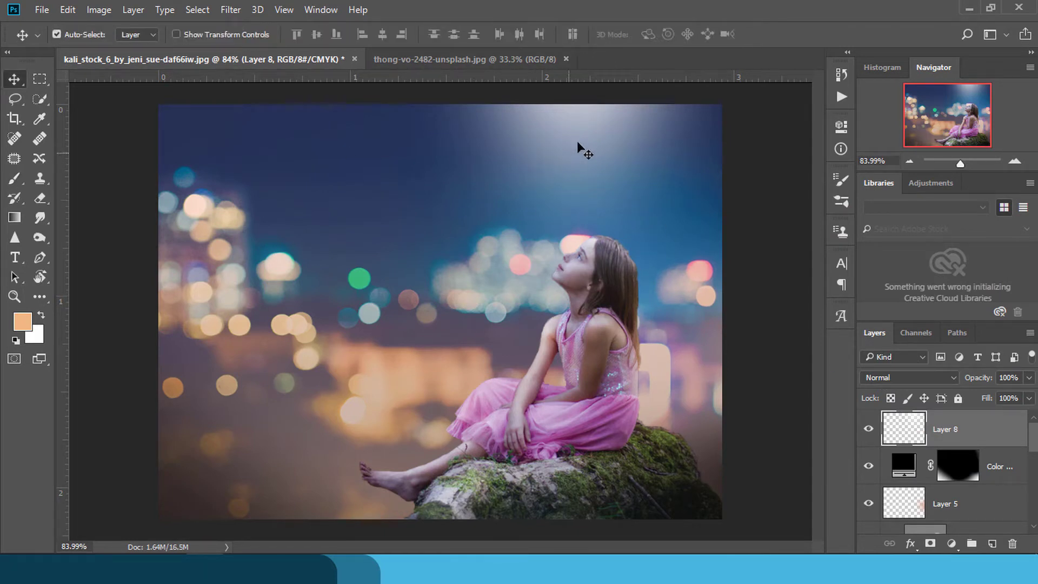
pyautogui.moveTo(576, 140)
pyautogui.mouseDown()
pyautogui.moveTo(553, 112)
pyautogui.moveTo(549, 146)
pyautogui.moveTo(568, 121)
pyautogui.moveTo(562, 105)
pyautogui.mouseUp()
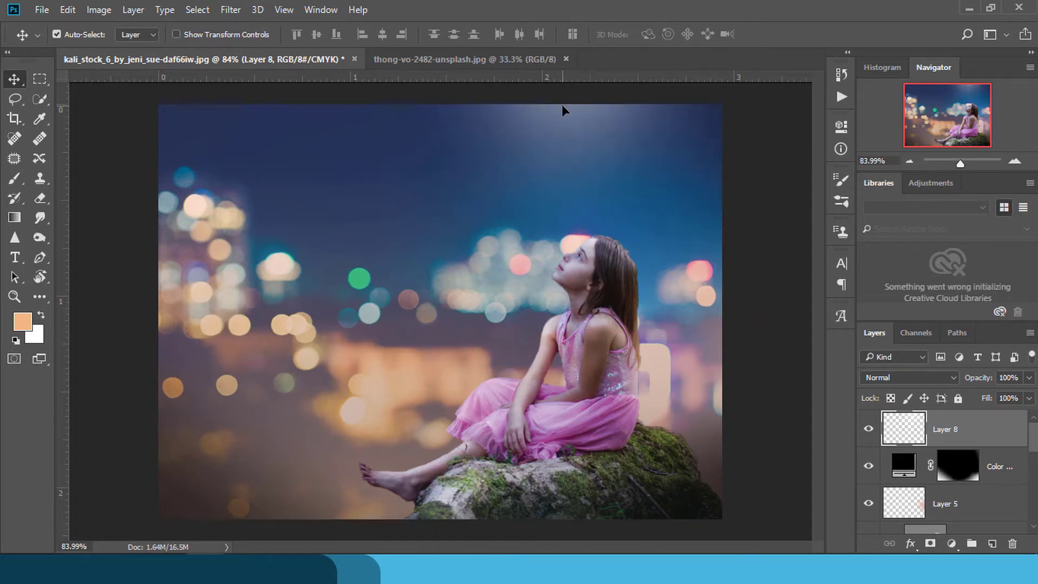
pyautogui.moveTo(558, 128); pyautogui.dragTo(559, 144)
pyautogui.moveTo(969, 382); pyautogui.dragTo(964, 383)
pyautogui.click(867, 465)
# Add a Levels layer with Blue output levels around 21–224.
pyautogui.click(951, 543)
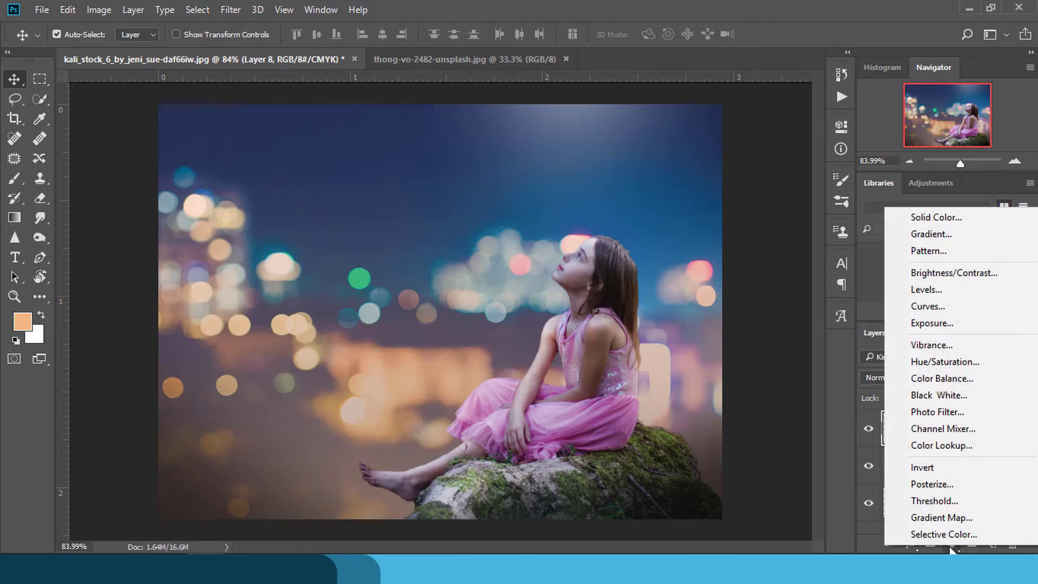
pyautogui.click(933, 291)
pyautogui.click(719, 196)
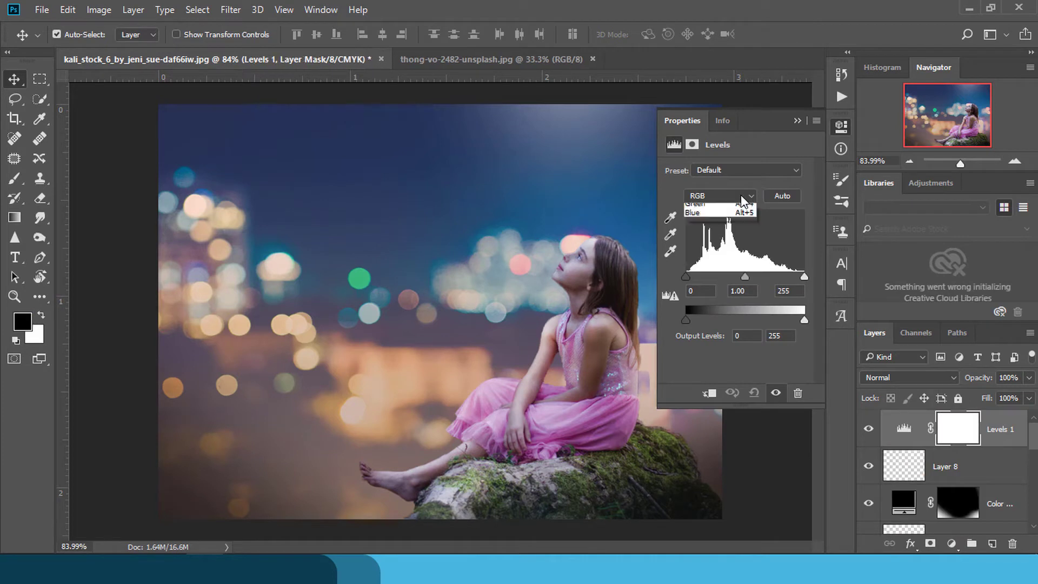
pyautogui.click(723, 237)
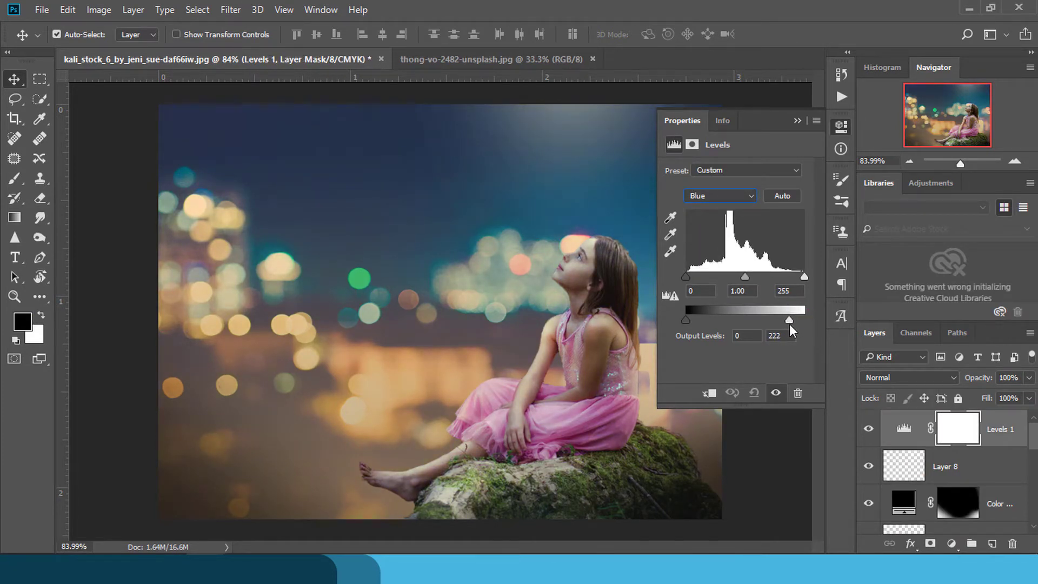
pyautogui.moveTo(789, 324); pyautogui.dragTo(789, 323)
pyautogui.moveTo(686, 321); pyautogui.dragTo(694, 311)
pyautogui.click(797, 123)
# Add a second Levels layer with Blue output highlights at 204.
pyautogui.click(951, 543)
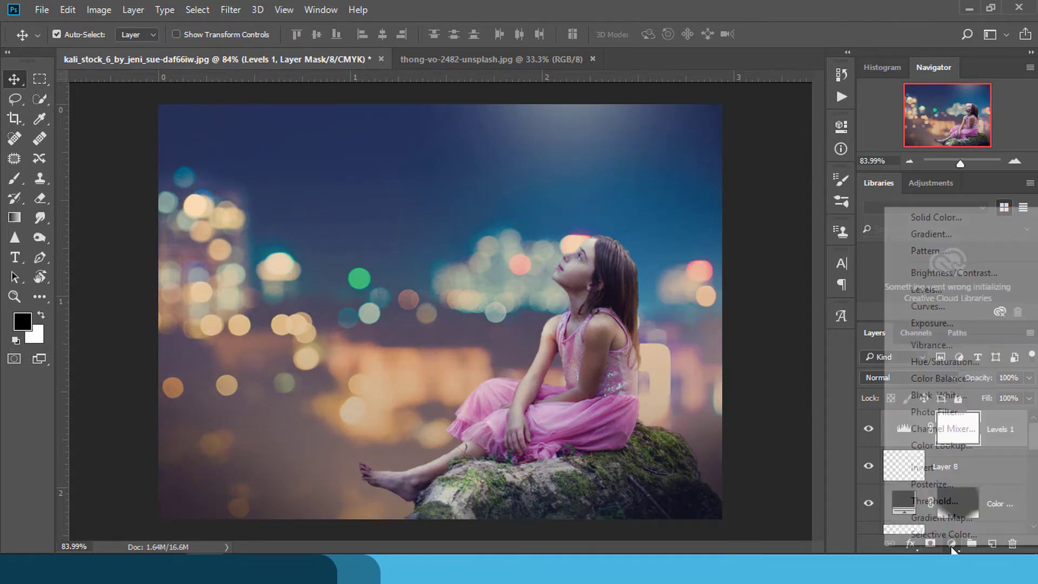
pyautogui.click(925, 289)
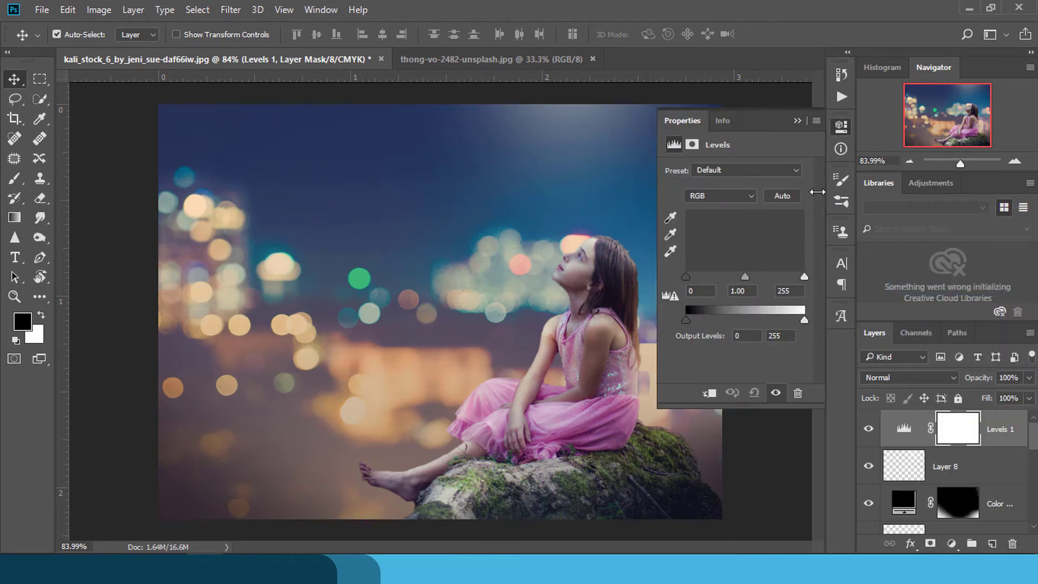
pyautogui.click(749, 198)
pyautogui.click(698, 237)
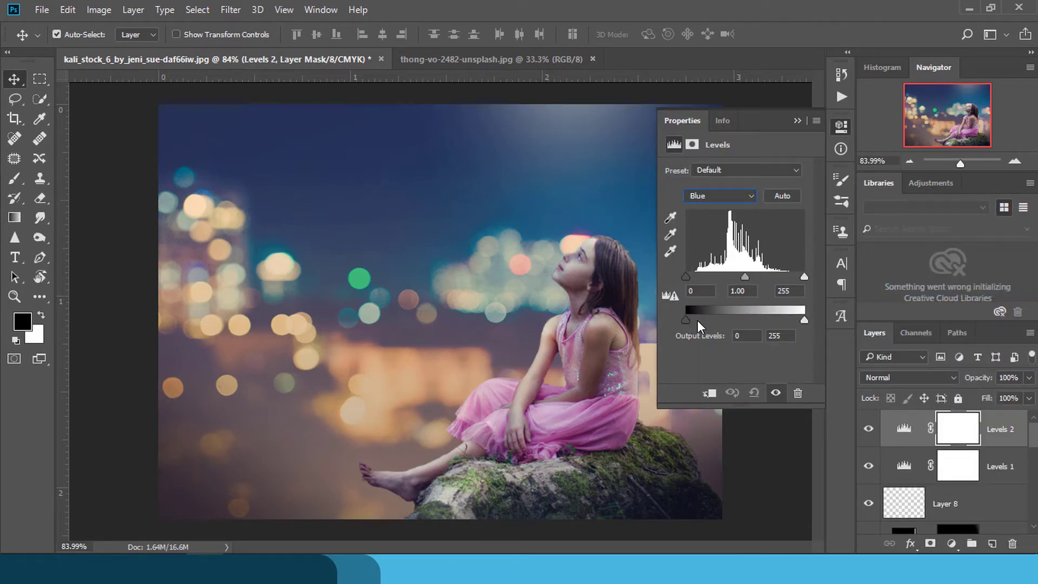
pyautogui.moveTo(804, 319); pyautogui.dragTo(780, 319)
# Blend Levels 2 as Soft Light at 28% and tweak its Blue output shadows.
pyautogui.click(906, 377)
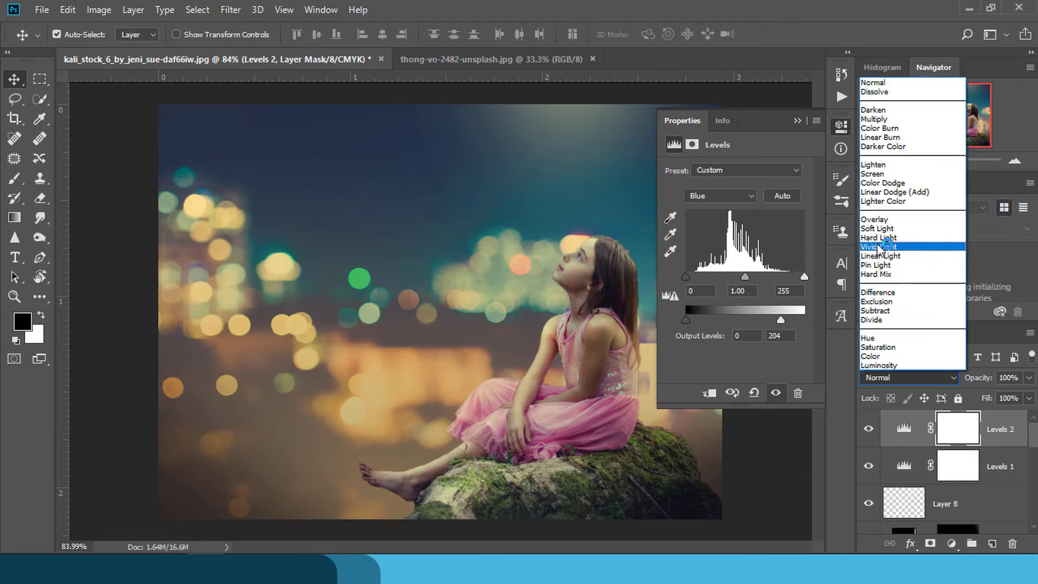
pyautogui.click(880, 228)
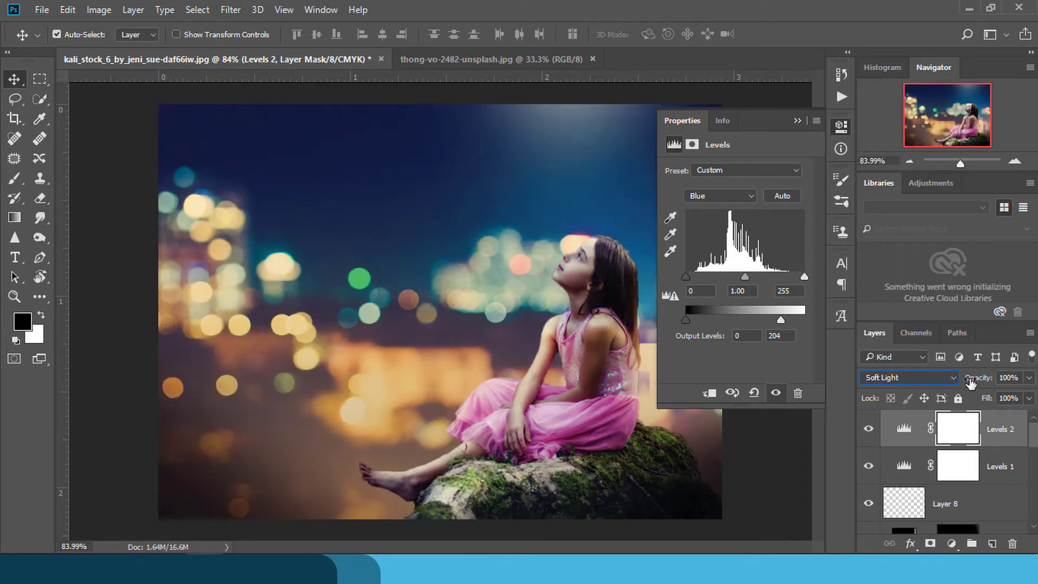
pyautogui.moveTo(971, 382); pyautogui.dragTo(384, 369)
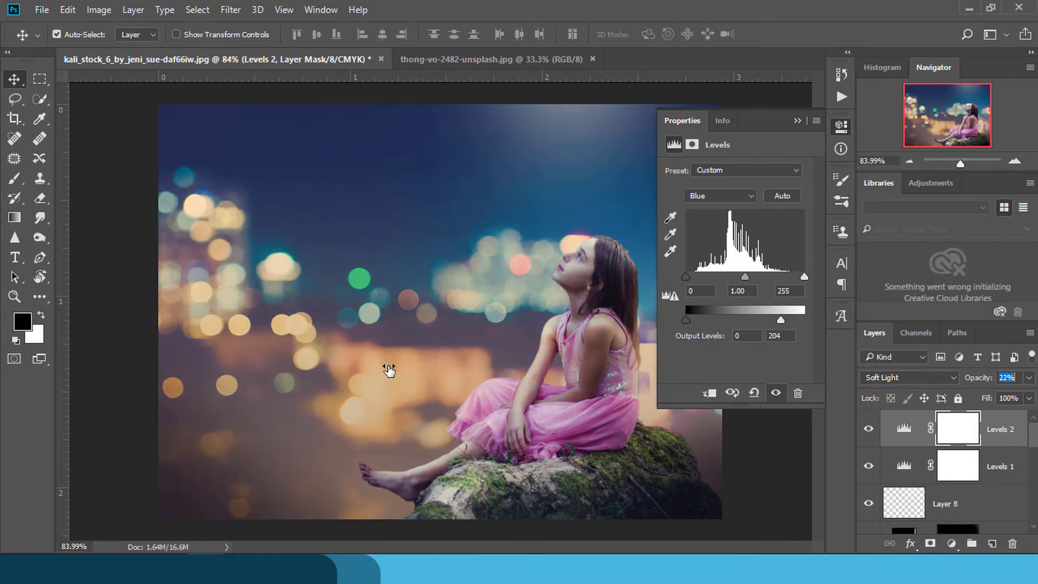
pyautogui.hotkey('shift', 'Tab')
pyautogui.moveTo(686, 320); pyautogui.dragTo(728, 322)
pyautogui.moveTo(723, 319); pyautogui.dragTo(702, 319)
# Compare the image with and without Levels 2 up close, then select Layer 7 copy.
pyautogui.click(797, 120)
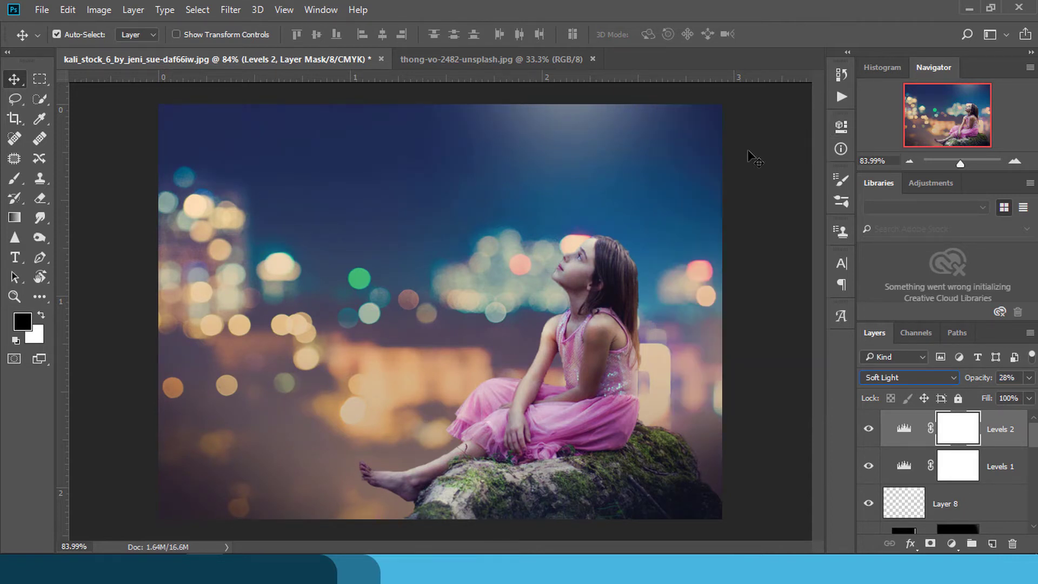
pyautogui.hotkey('ctrl', '+')
pyautogui.hotkey('ctrl', '+')
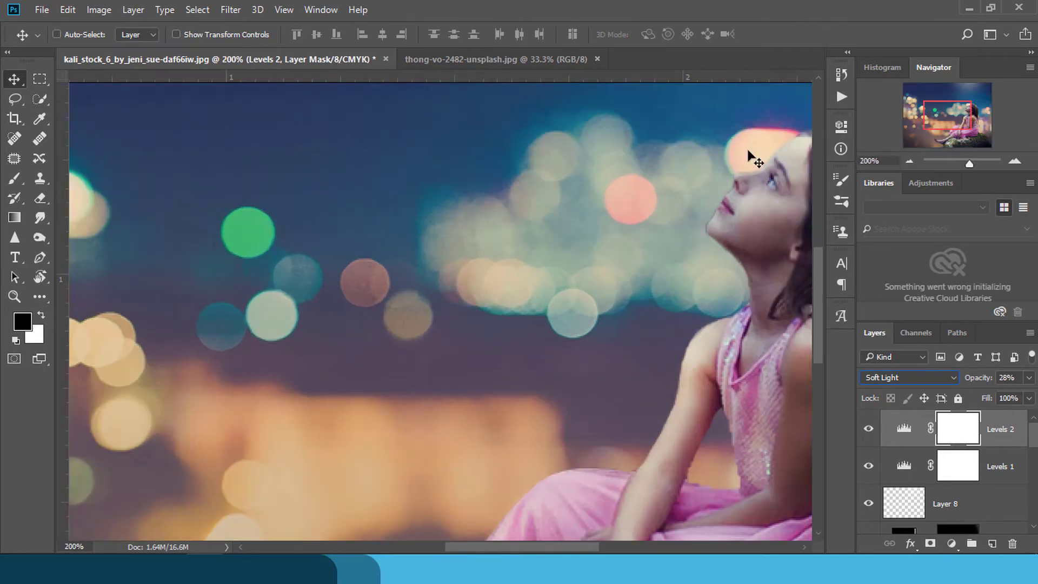
pyautogui.press('Up')
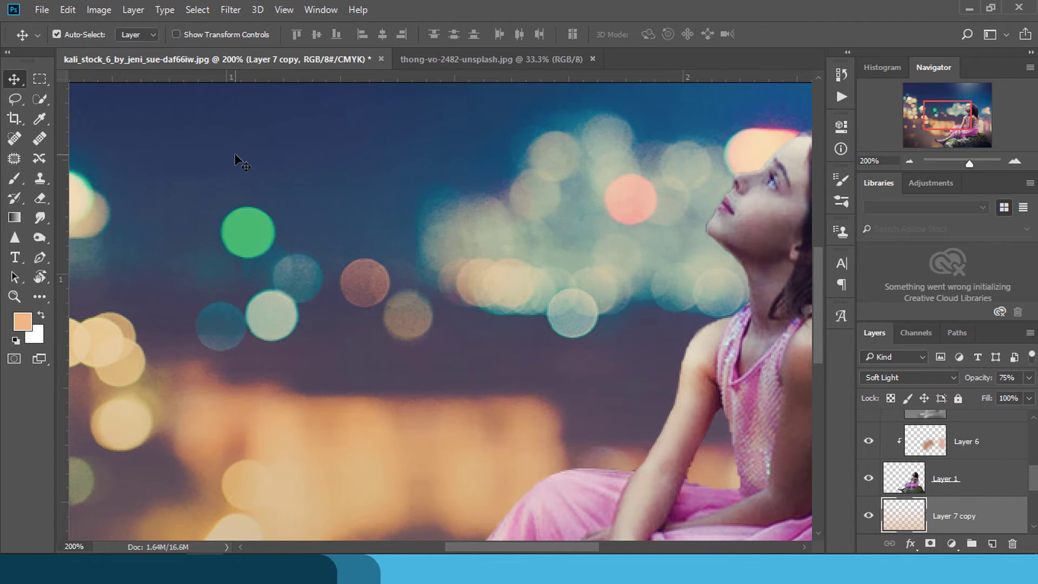
pyautogui.scroll(2, 919, 460)
pyautogui.scroll(2, 919, 460)
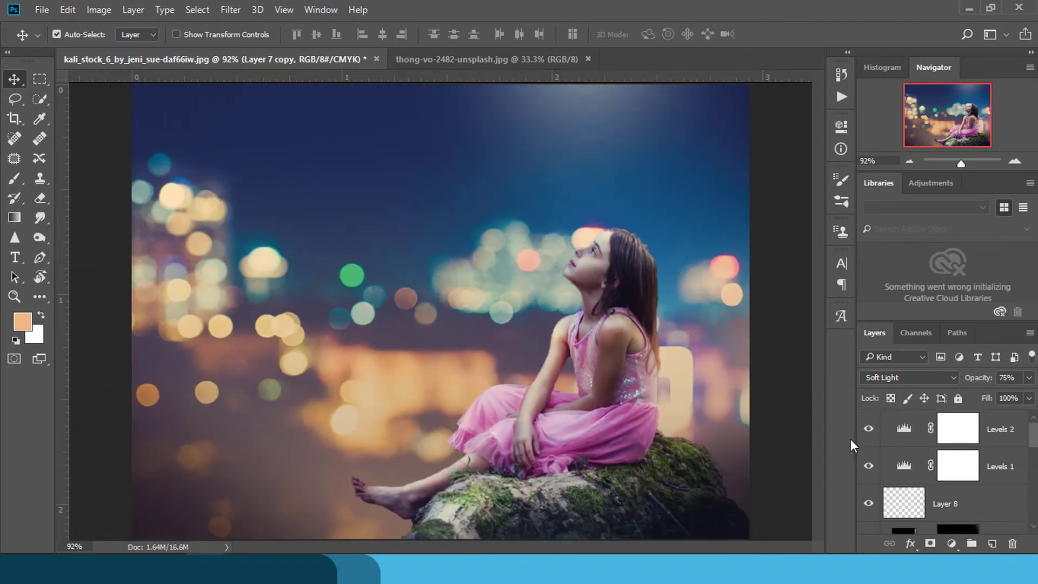
pyautogui.click(868, 429)
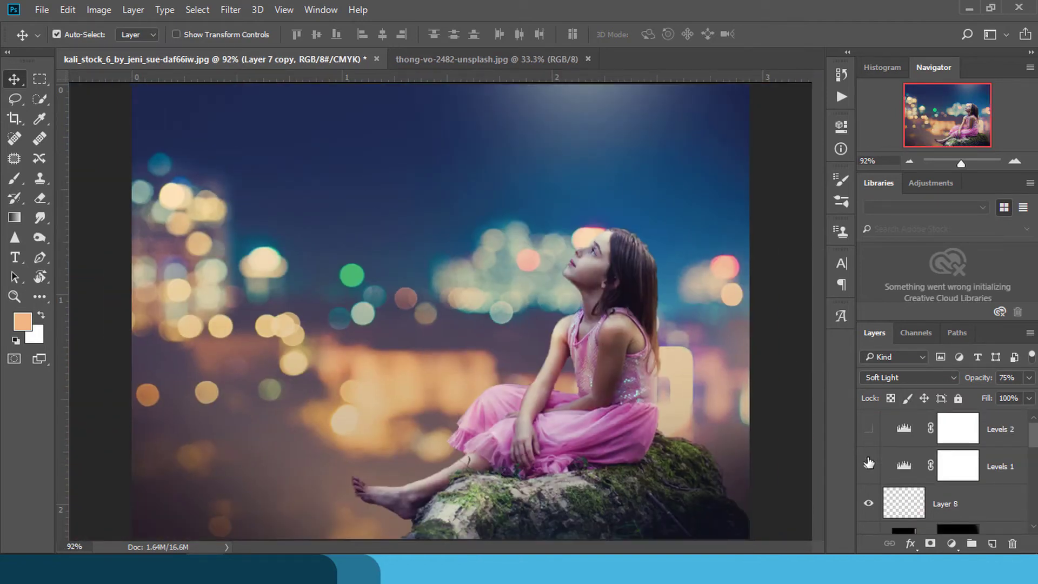
pyautogui.click(869, 429)
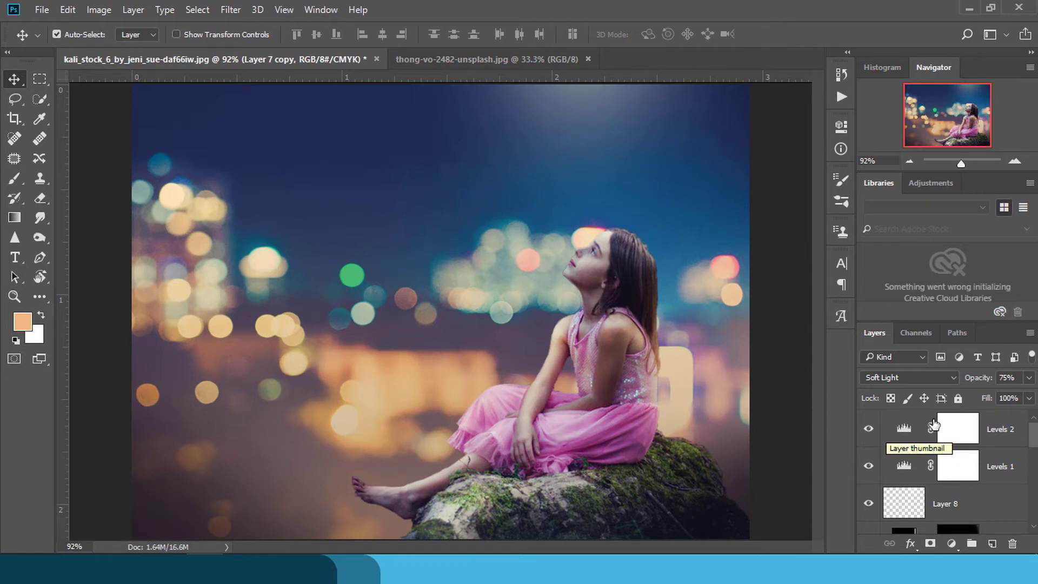
pyautogui.click(957, 429)
pyautogui.scroll(-3, 966, 507)
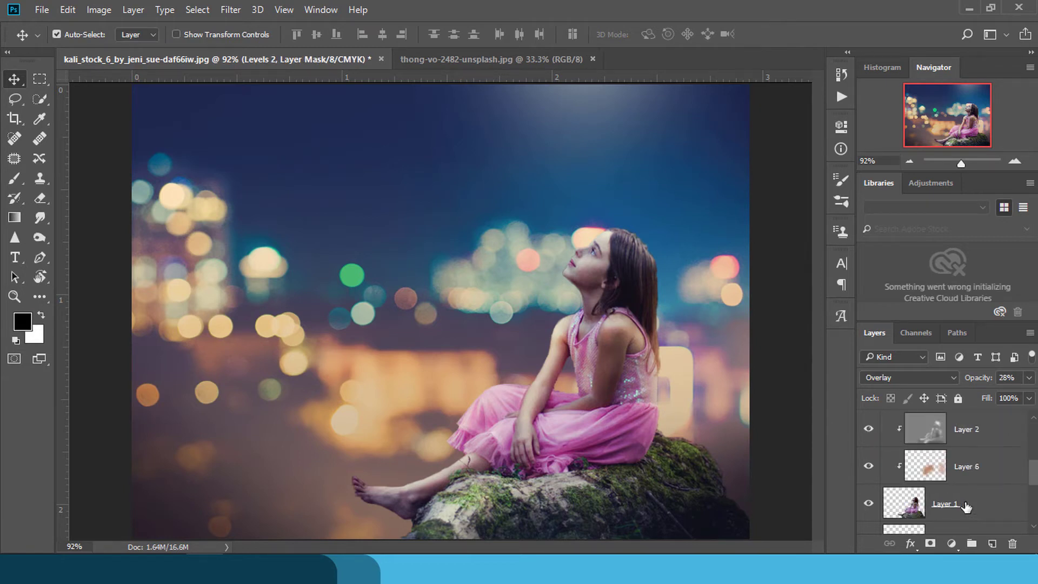
pyautogui.scroll(-2, 966, 506)
pyautogui.click(966, 503)
# Add a new layer and set a bright magenta brush color.
pyautogui.click(991, 541)
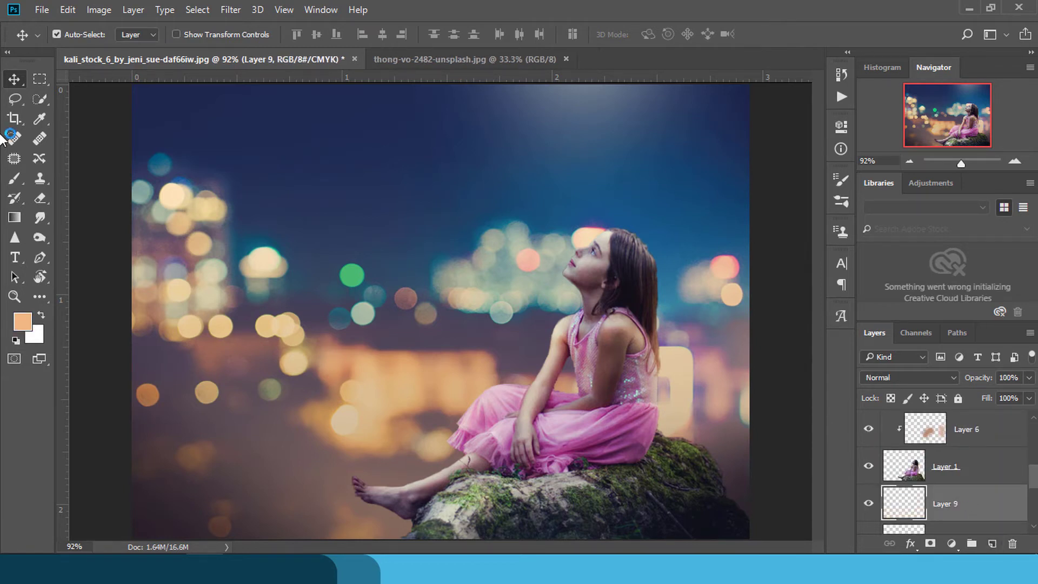
pyautogui.click(15, 178)
pyautogui.click(23, 322)
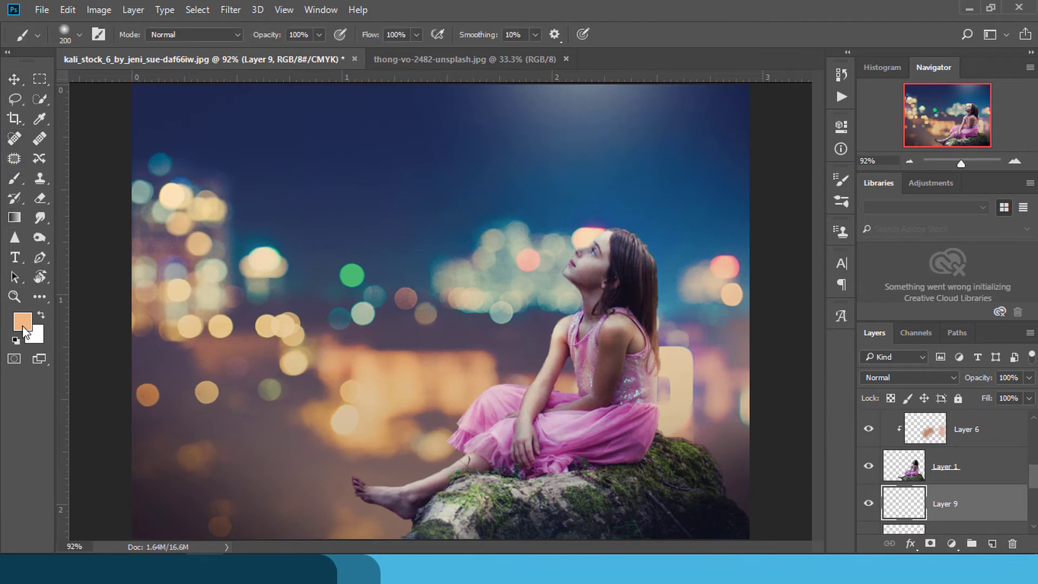
pyautogui.moveTo(768, 246); pyautogui.dragTo(767, 206)
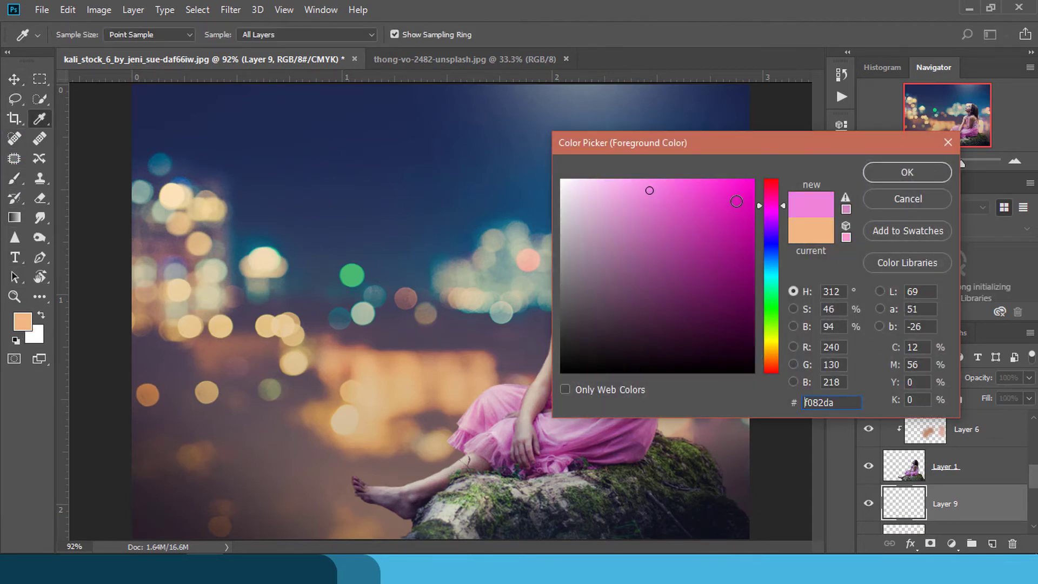
pyautogui.click(723, 198)
pyautogui.click(908, 171)
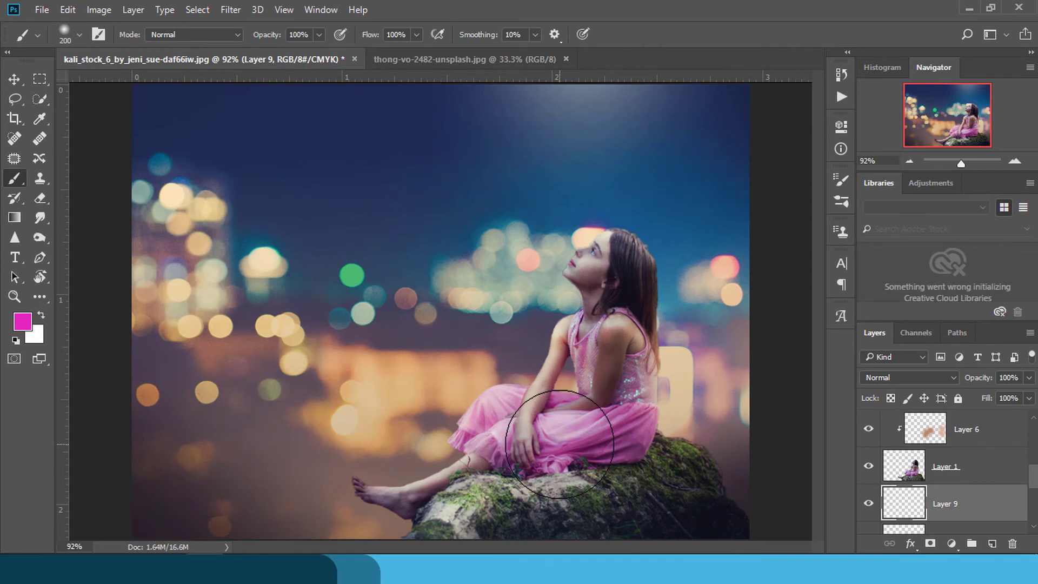
# Paint a soft magenta glow behind the girl and rock with a smaller brush.
pyautogui.click(560, 444)
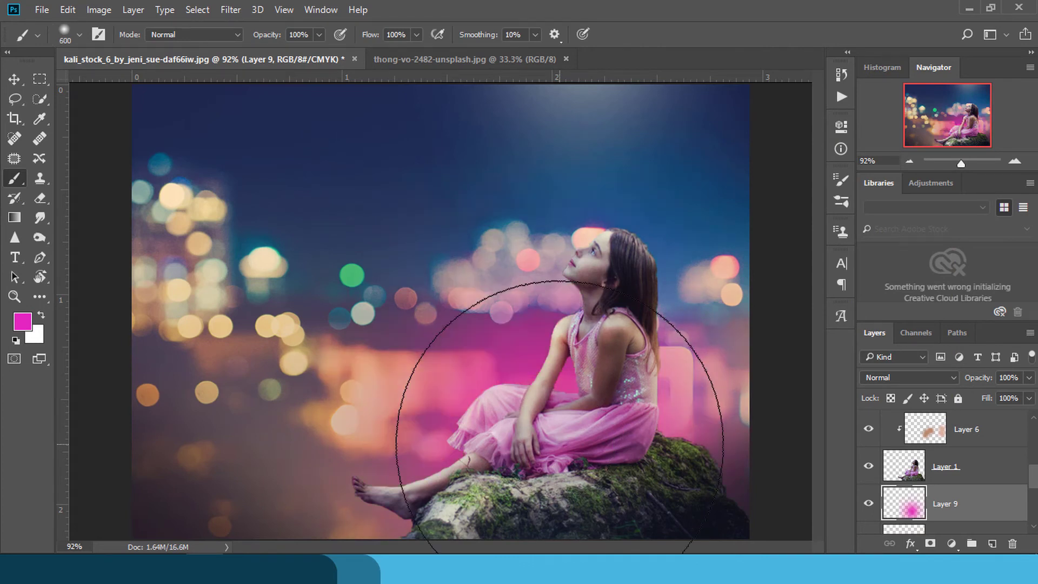
pyautogui.hotkey('ctrl', 'z')
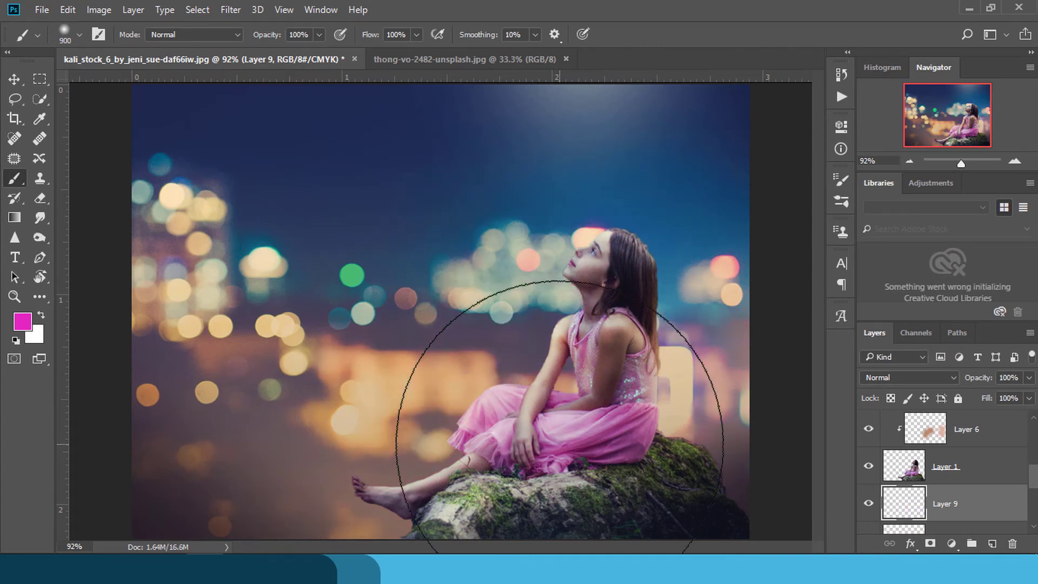
pyautogui.click(553, 478)
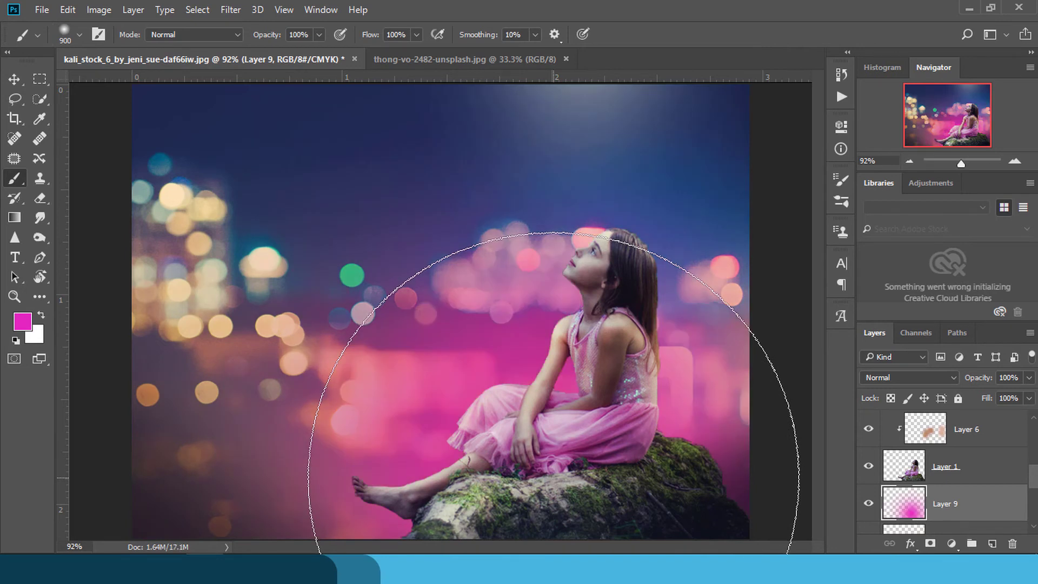
pyautogui.hotkey('ctrl', 'z')
pyautogui.press('[')
pyautogui.press('[')
pyautogui.press('[')
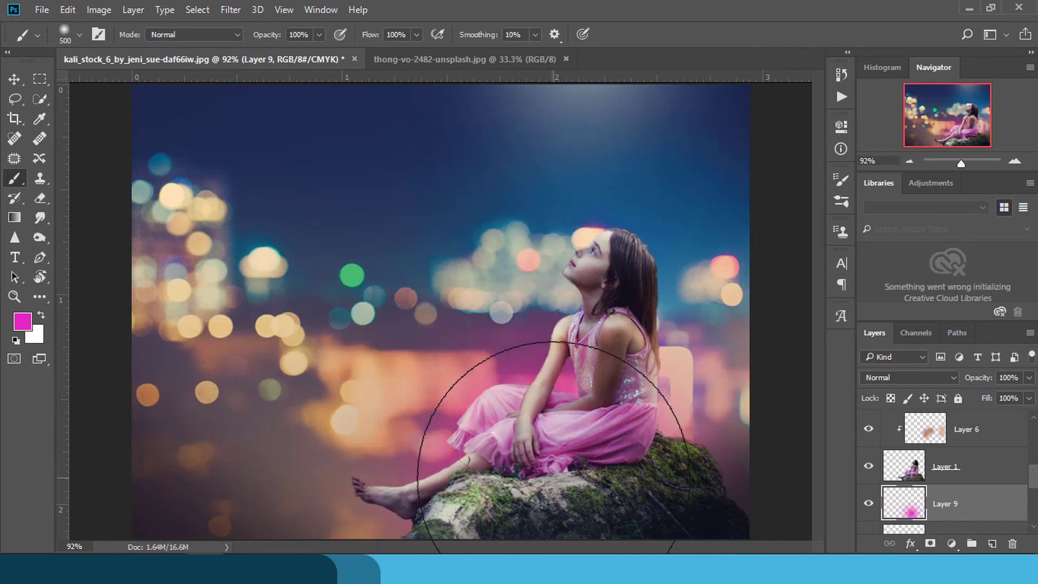
pyautogui.moveTo(545, 452); pyautogui.dragTo(690, 446)
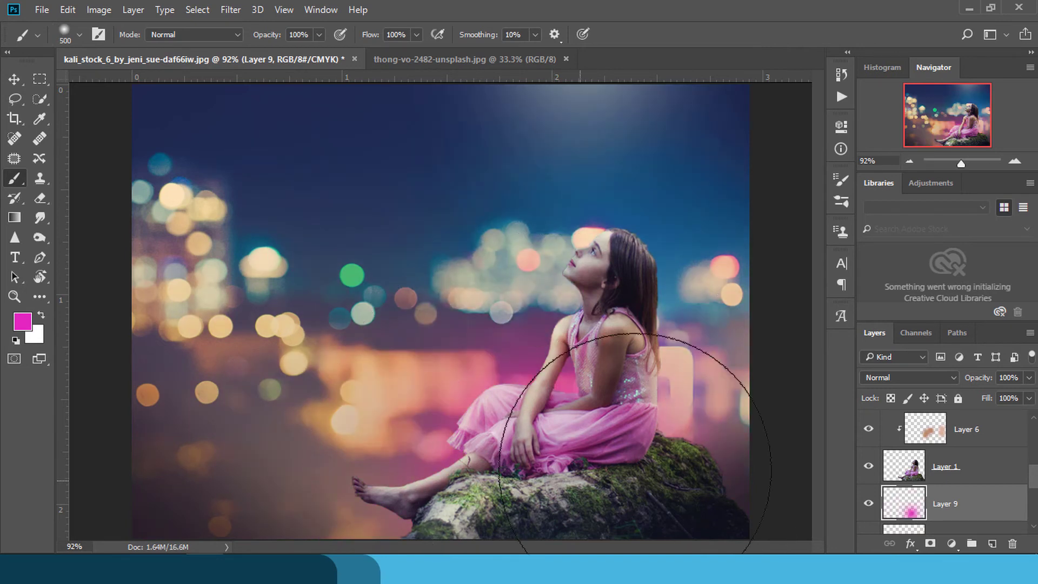
# Blend Layer 9's magenta glow as Screen at 44% opacity.
pyautogui.click(877, 377)
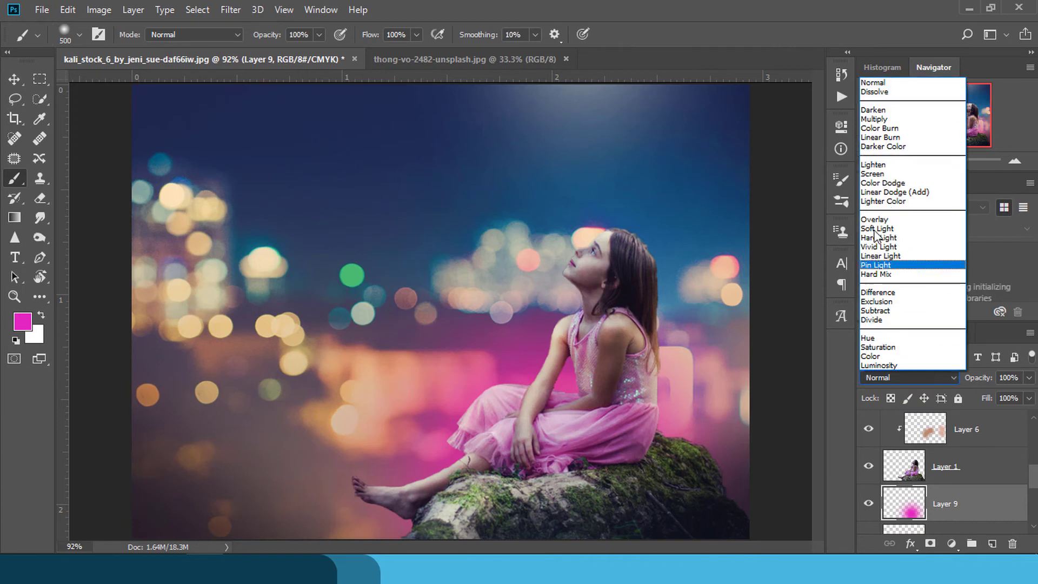
pyautogui.click(873, 173)
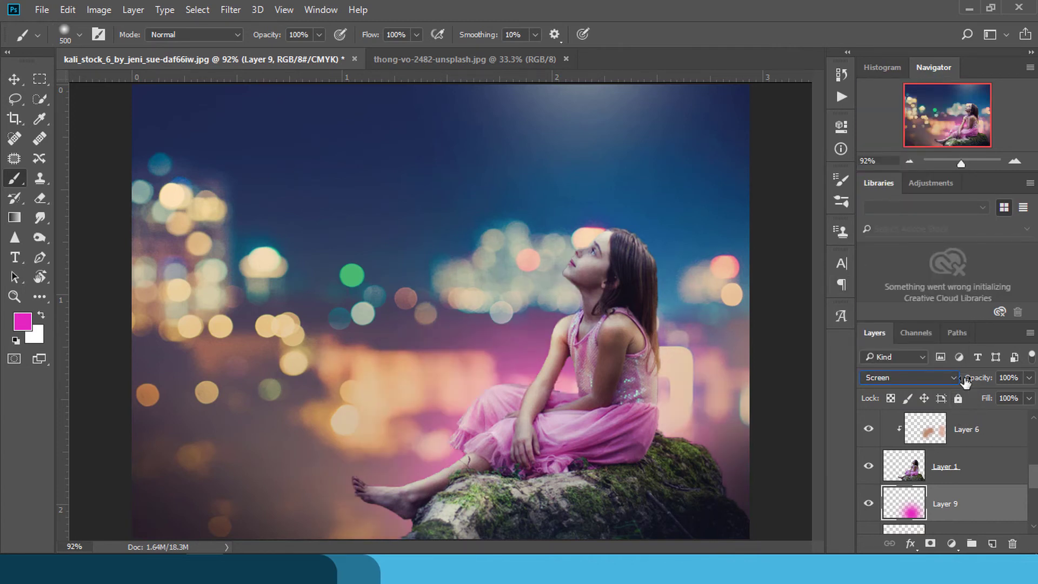
pyautogui.moveTo(965, 382)
pyautogui.mouseDown()
pyautogui.moveTo(498, 405)
pyautogui.moveTo(512, 406)
pyautogui.mouseUp()
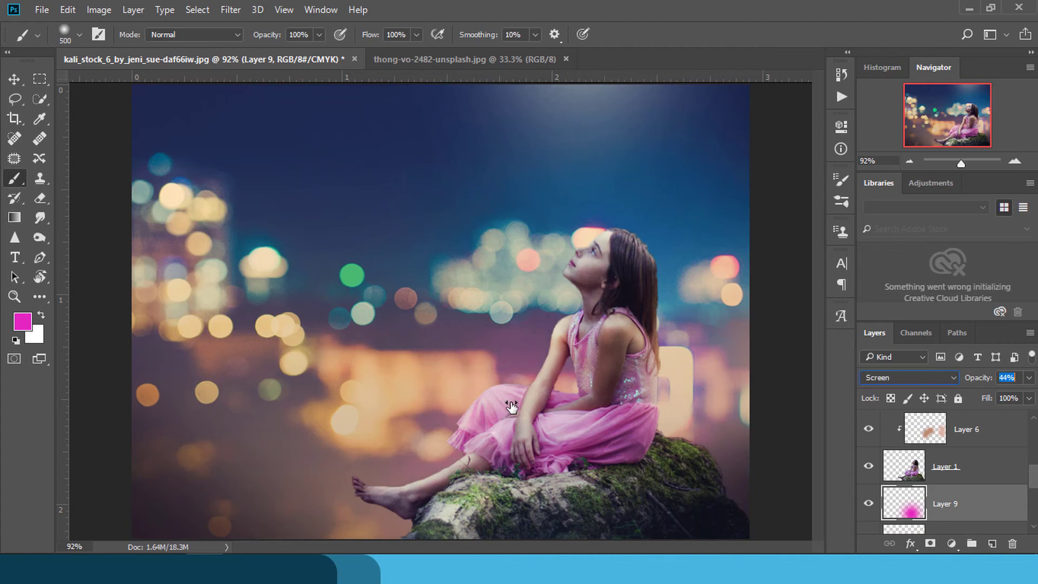
pyautogui.click(14, 118)
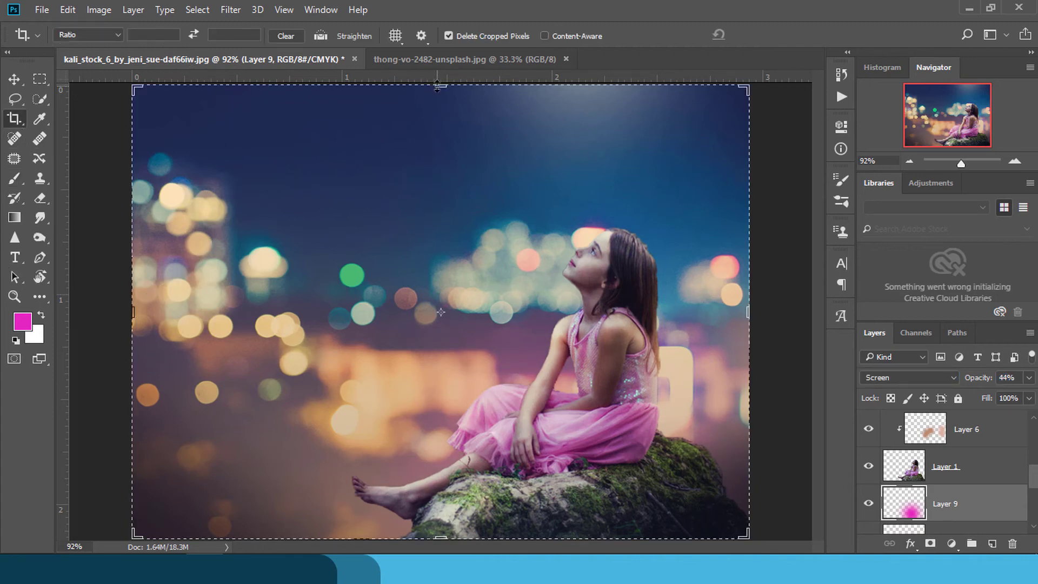
# Trim a sliver of sky off the top, then off the left edge, and return to the Move tool.
pyautogui.moveTo(438, 85); pyautogui.dragTo(438, 91)
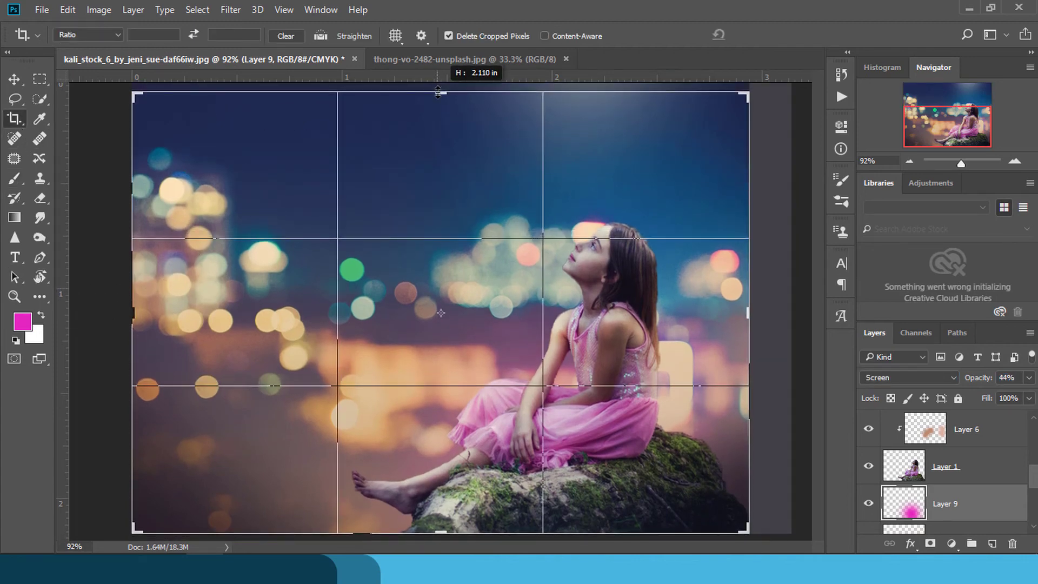
pyautogui.press('Return')
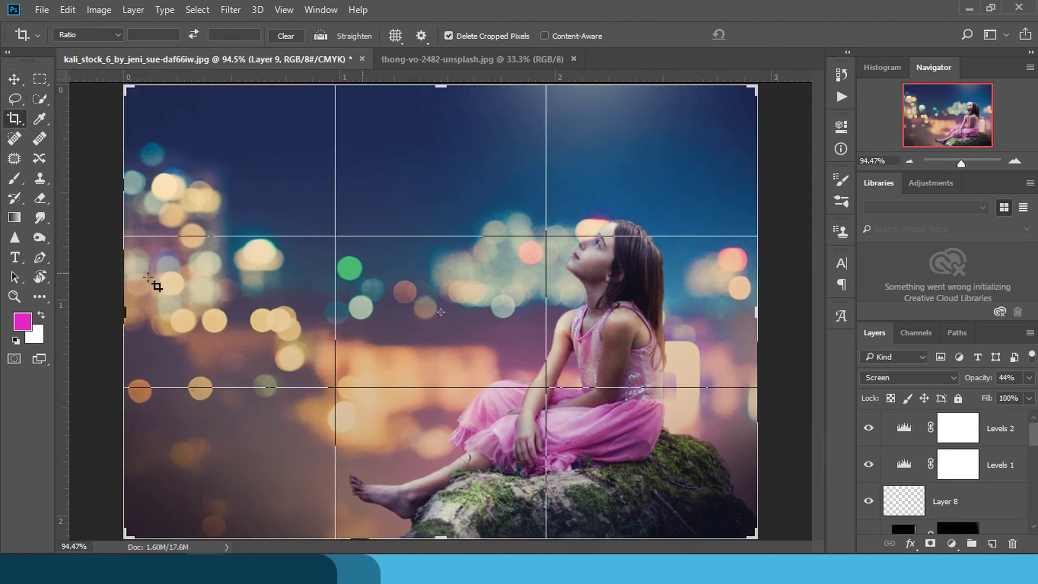
pyautogui.moveTo(124, 304); pyautogui.dragTo(146, 306)
pyautogui.press('Return')
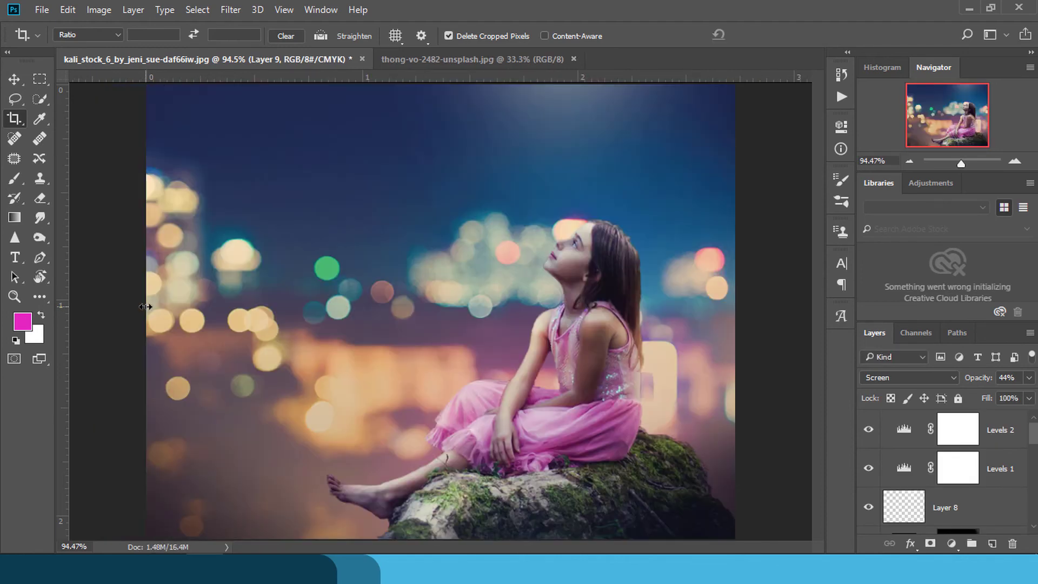
pyautogui.click(13, 84)
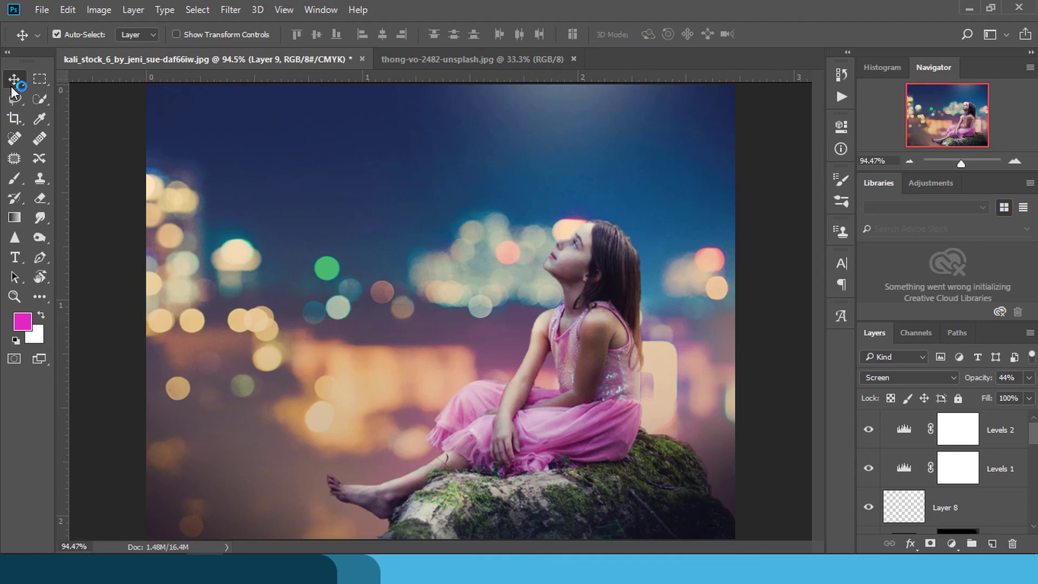